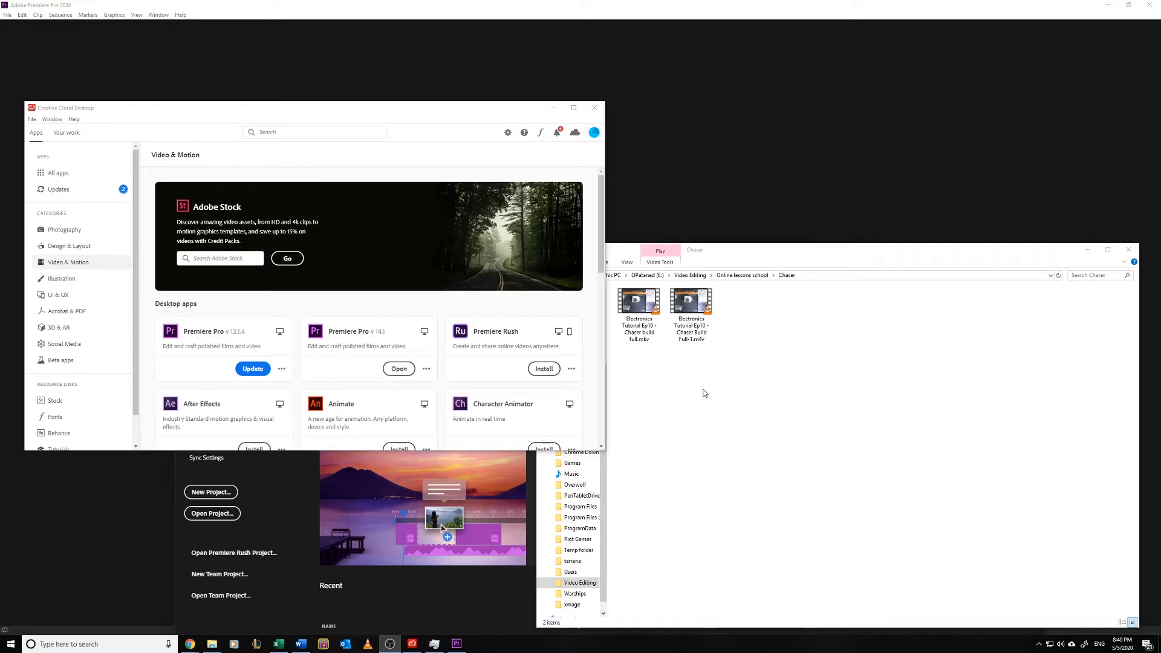
# - Launch Premiere Pro v 14.1 from the Video & Motion apps in Creative Cloud Desktop
pyautogui.click(644, 344)
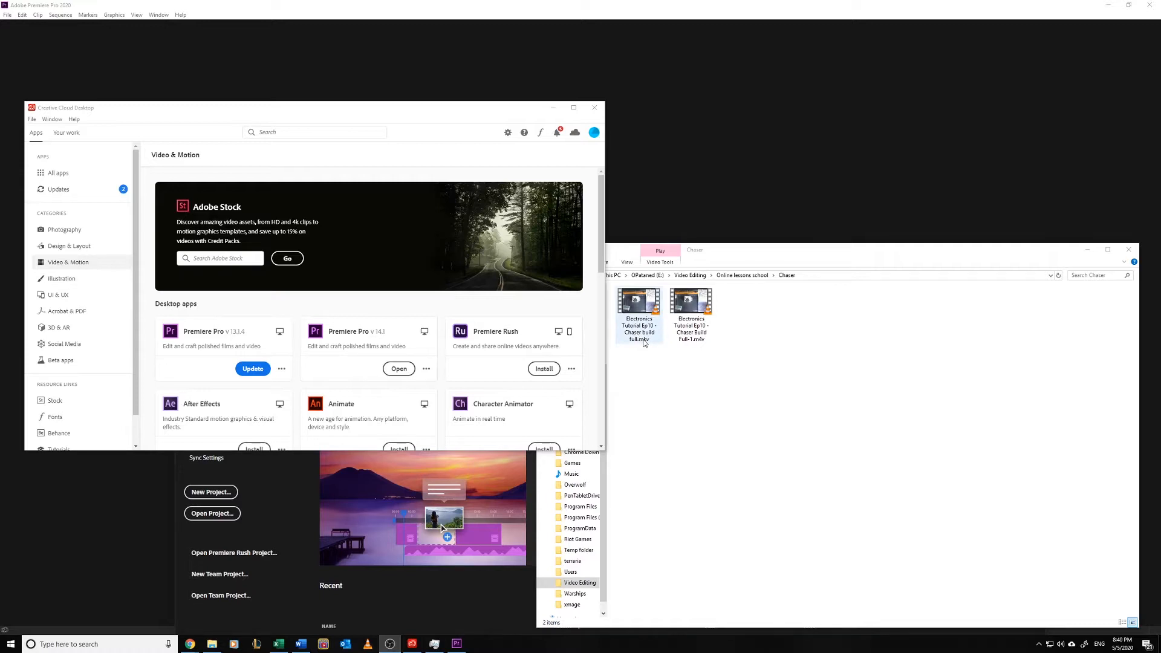
pyautogui.click(698, 343)
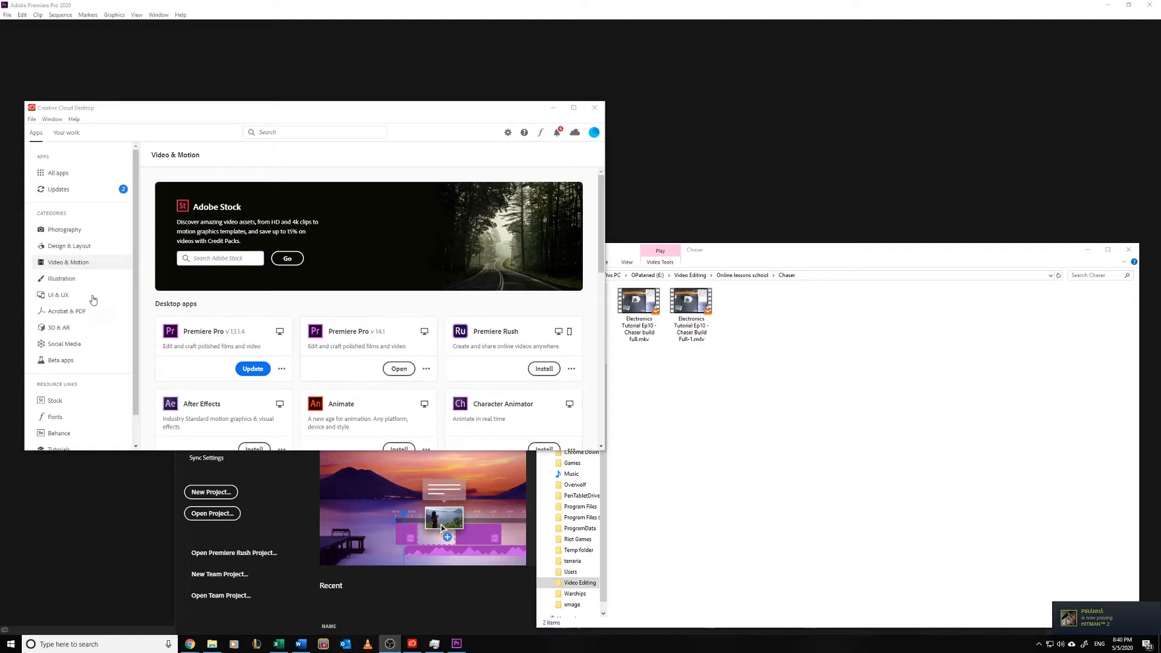
pyautogui.click(59, 268)
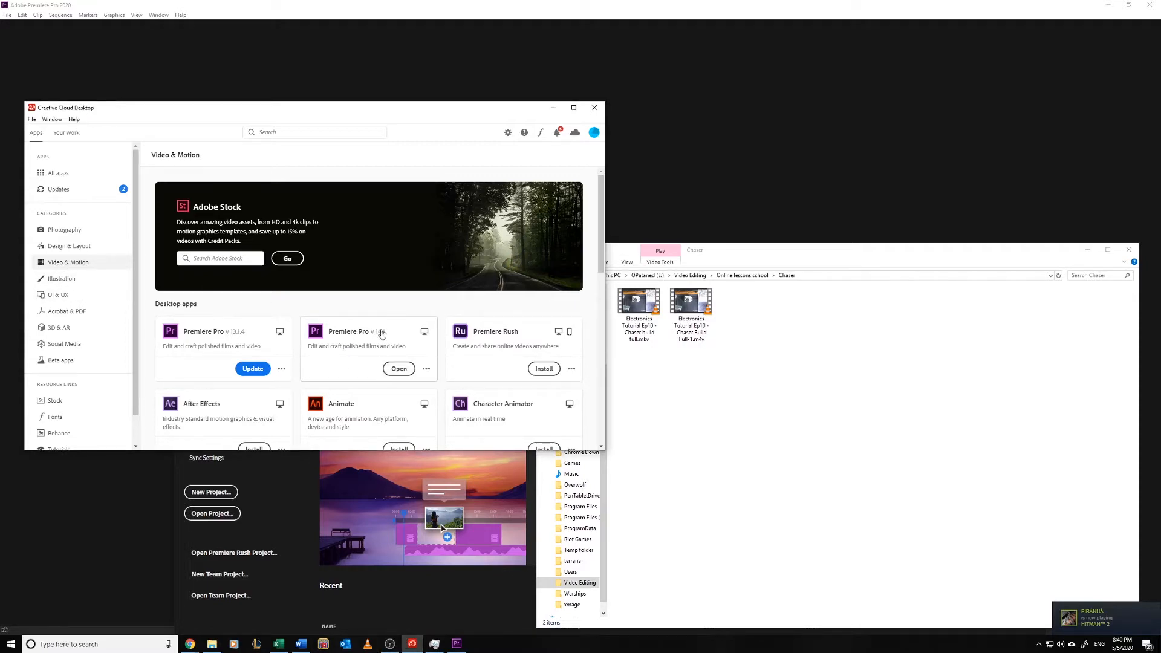
pyautogui.click(397, 370)
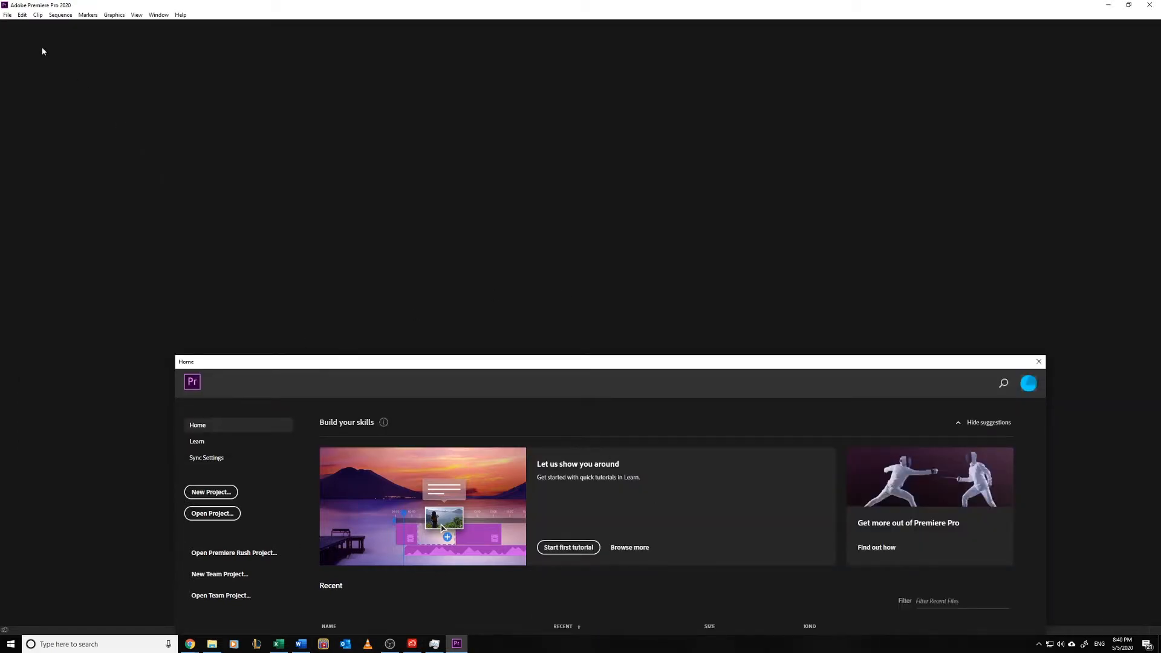
# - Create a new project named "Chaser LED 10 min Tutorial" in the Chaser folder and switch to the Editing workspace
pyautogui.click(9, 16)
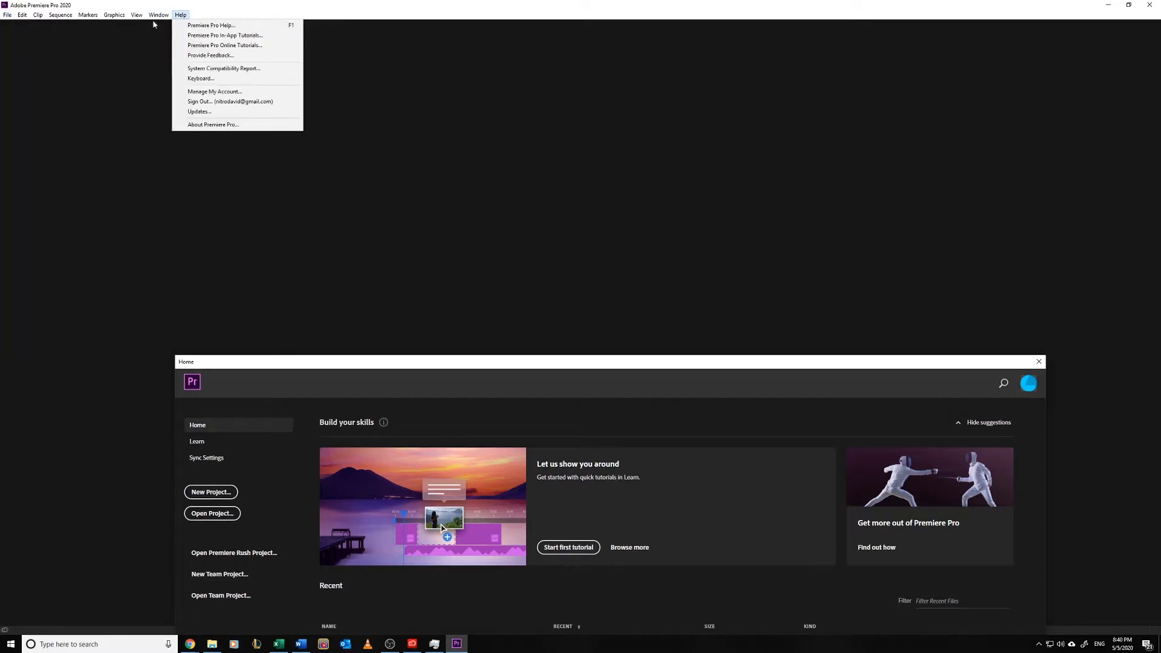
pyautogui.click(5, 15)
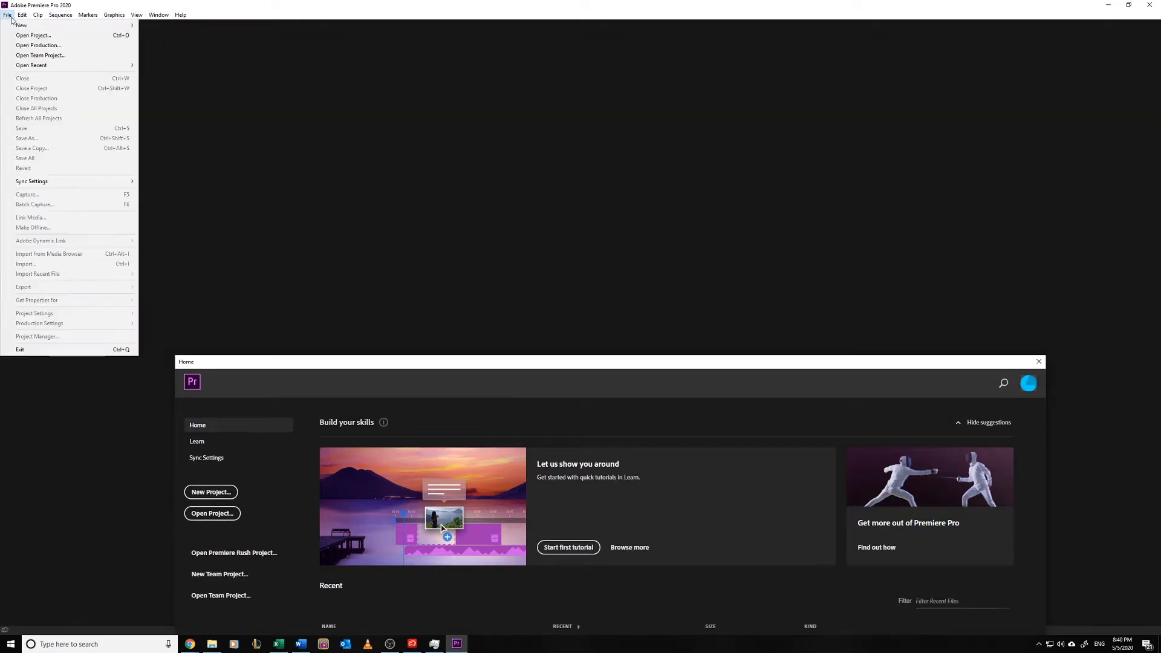
pyautogui.moveTo(41, 27)
pyautogui.click(158, 25)
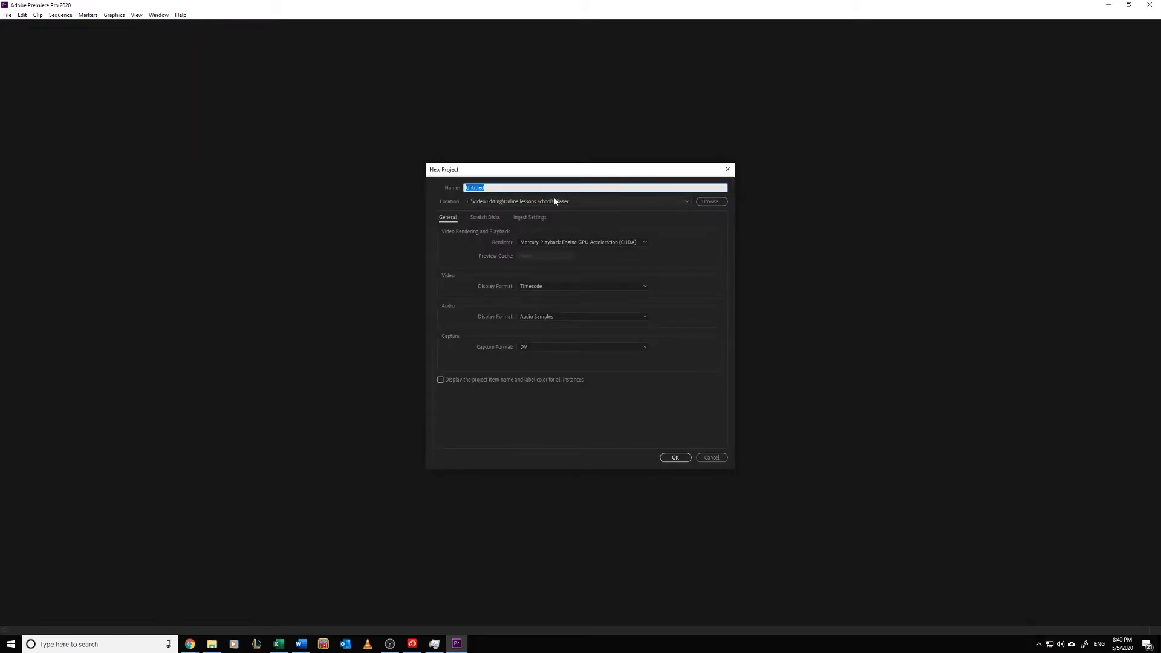
pyautogui.click(711, 201)
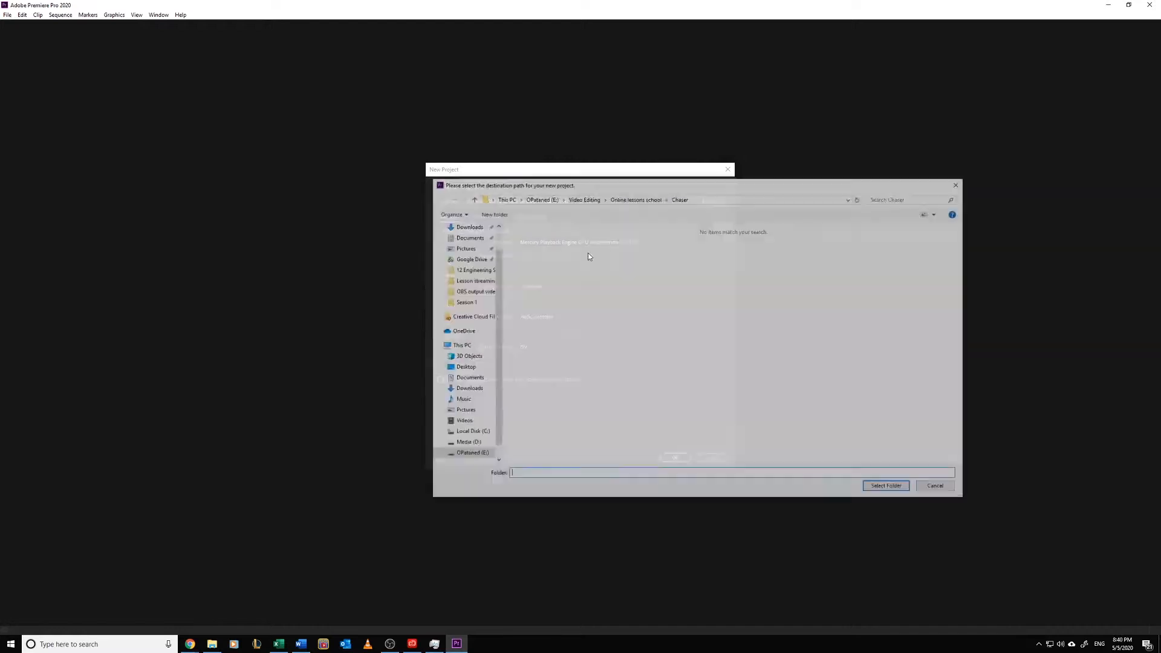
pyautogui.click(925, 488)
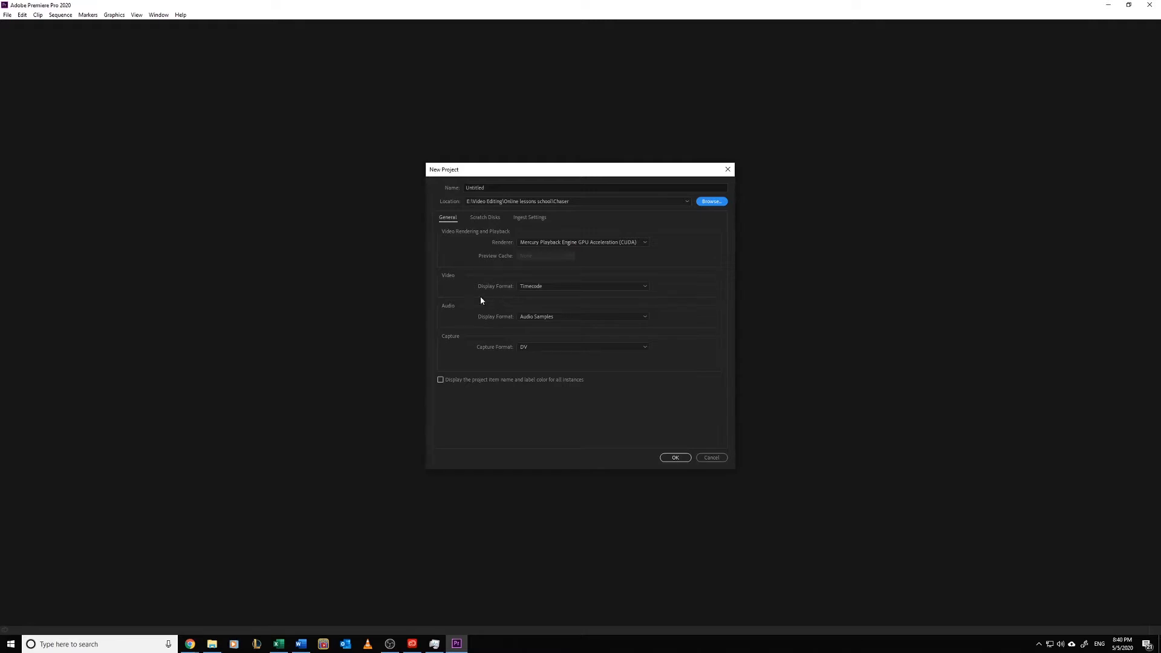
pyautogui.moveTo(518, 187); pyautogui.dragTo(409, 182)
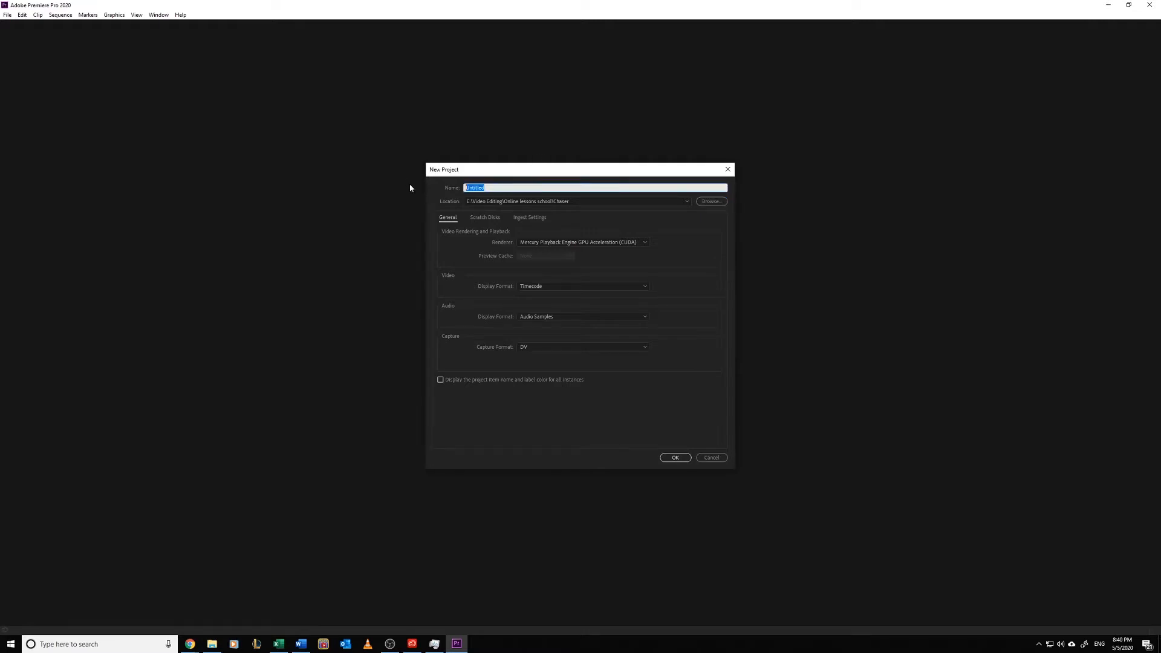
pyautogui.write('Chaser LED 10 min Tutoria')
pyautogui.click(674, 457)
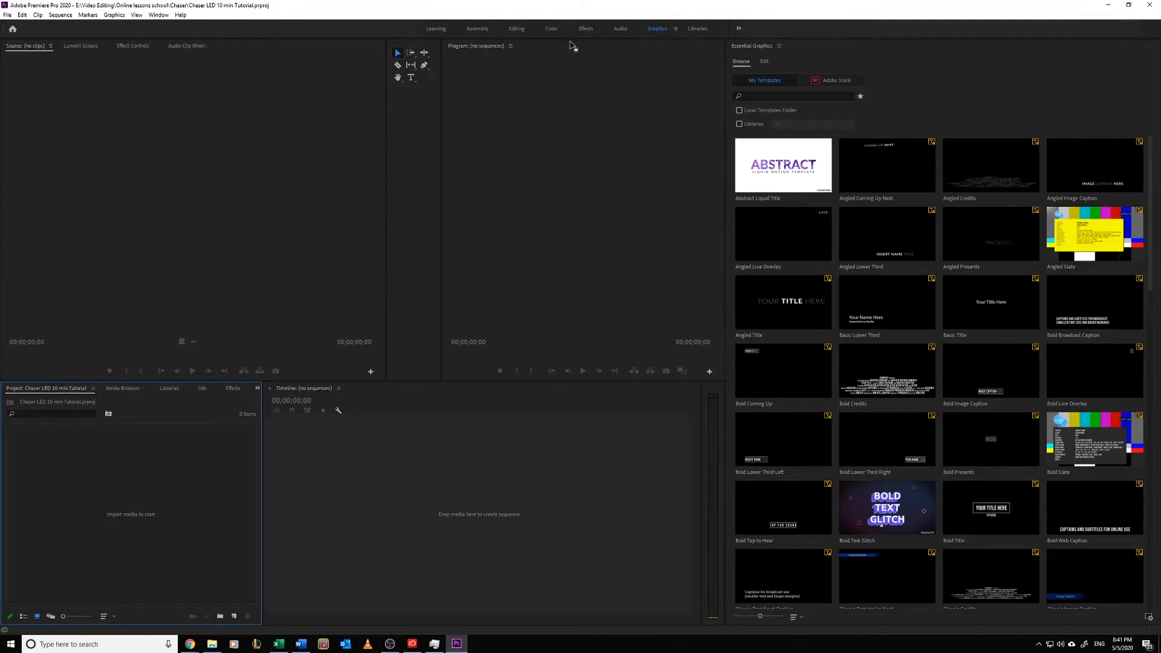
pyautogui.click(517, 30)
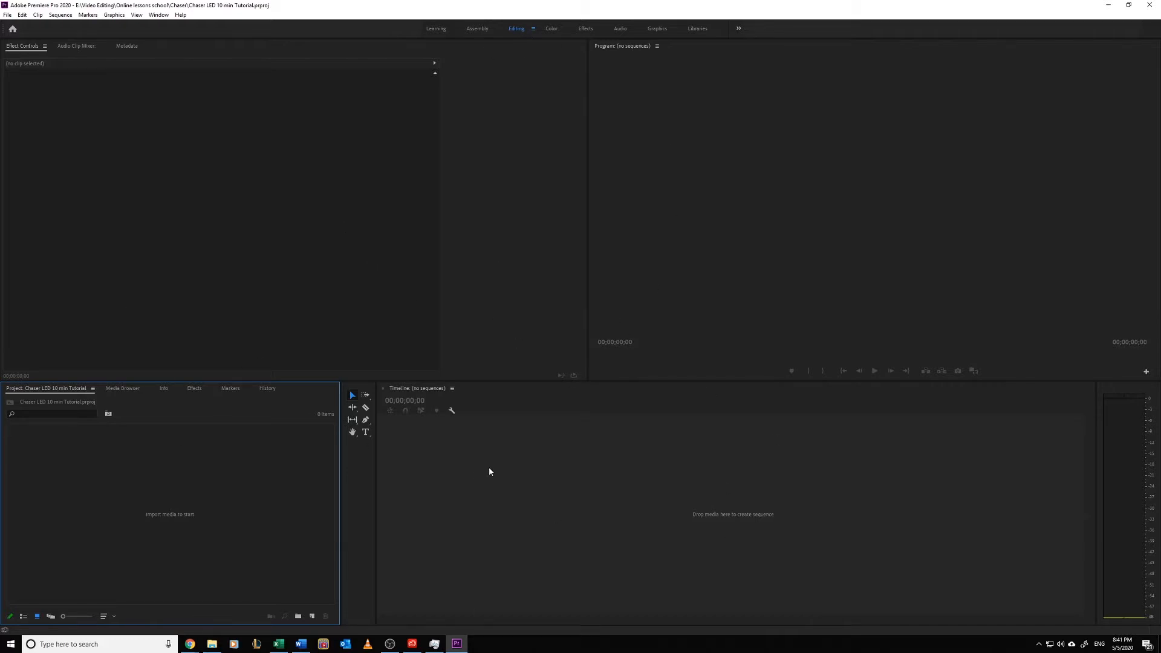
# - Switch to the Word document and review each storyboard section and its planned duration, from the title page to the 555 timer and decade counter
pyautogui.click(301, 643)
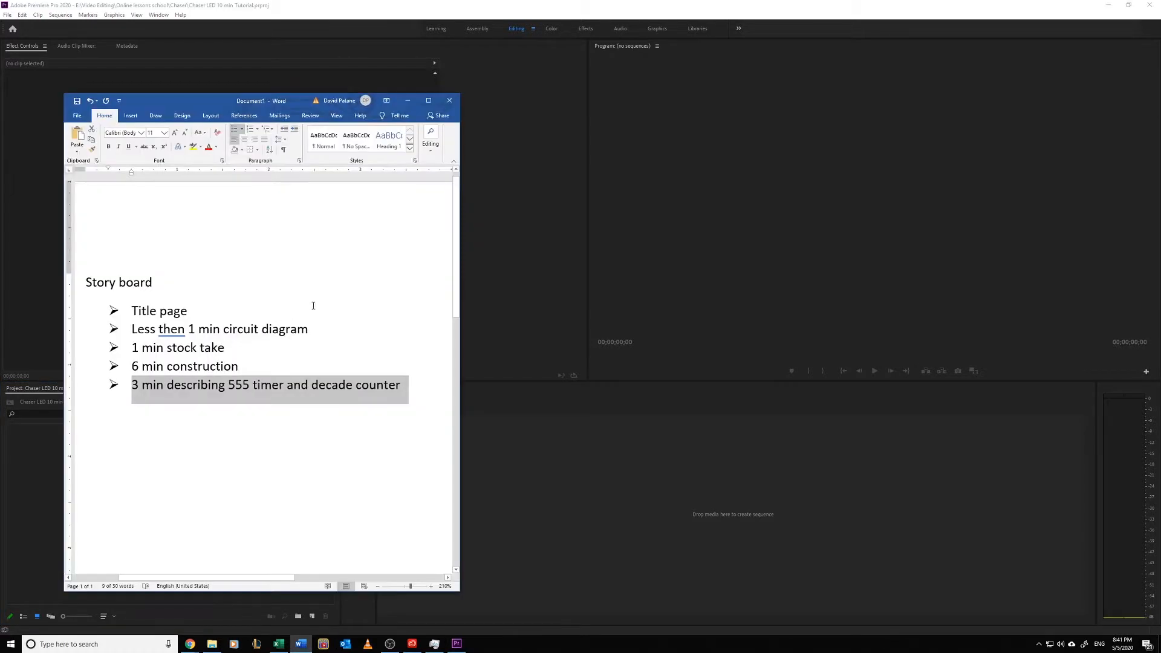
pyautogui.click(375, 417)
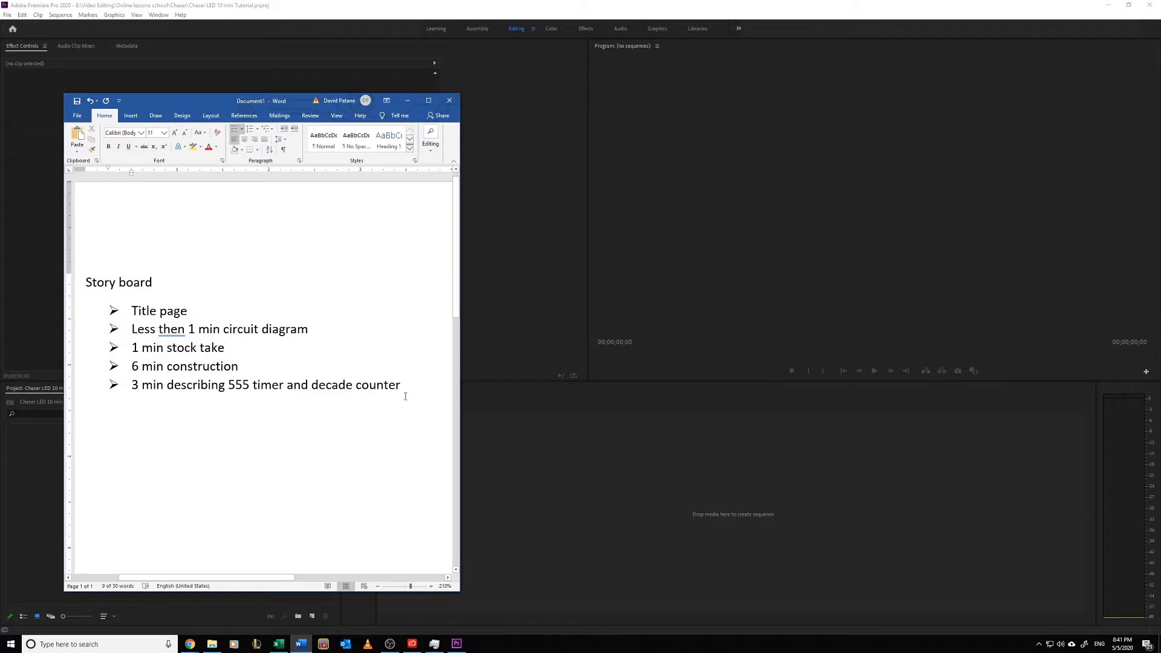
pyautogui.moveTo(404, 394); pyautogui.dragTo(131, 310)
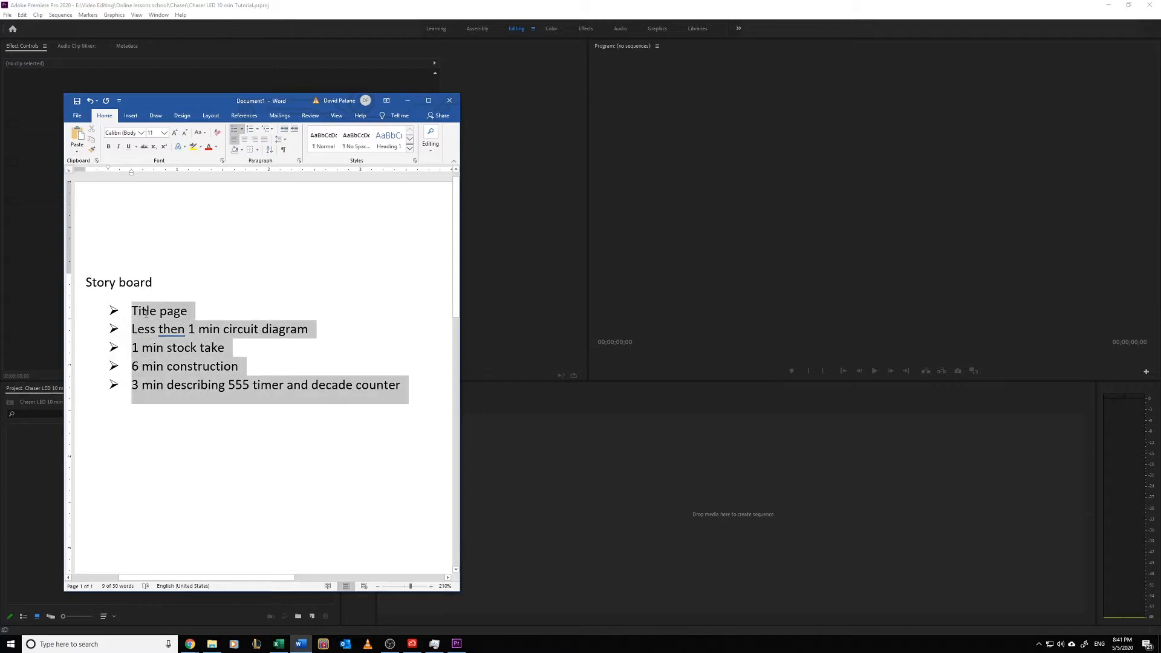
pyautogui.click(281, 417)
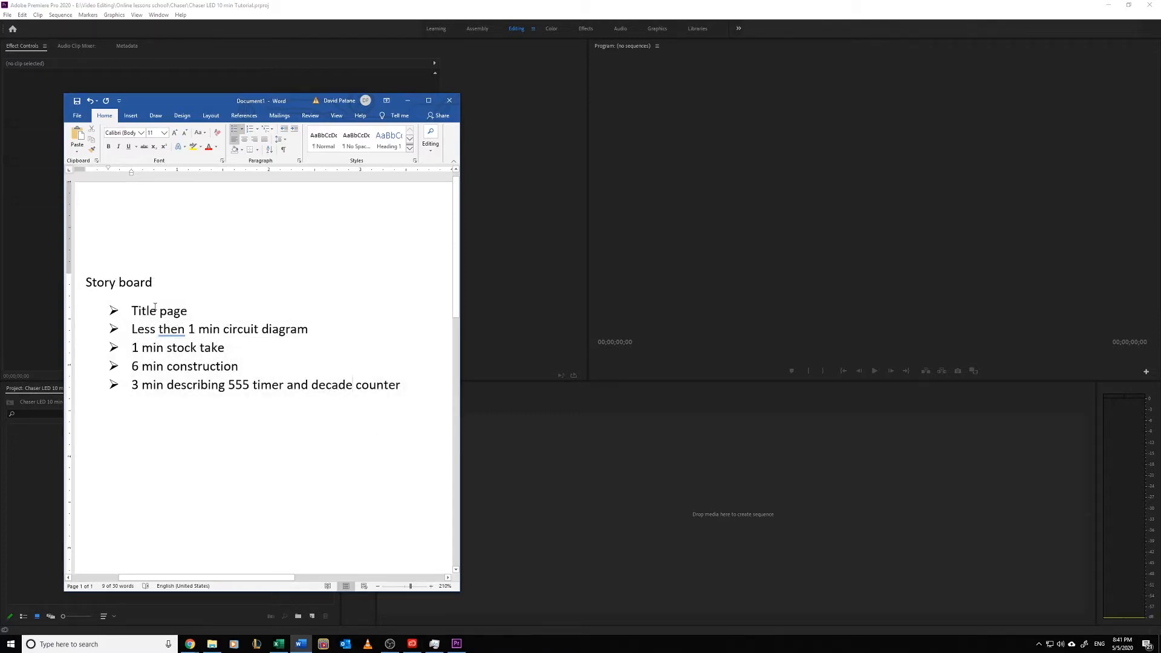
pyautogui.moveTo(133, 310); pyautogui.dragTo(191, 318)
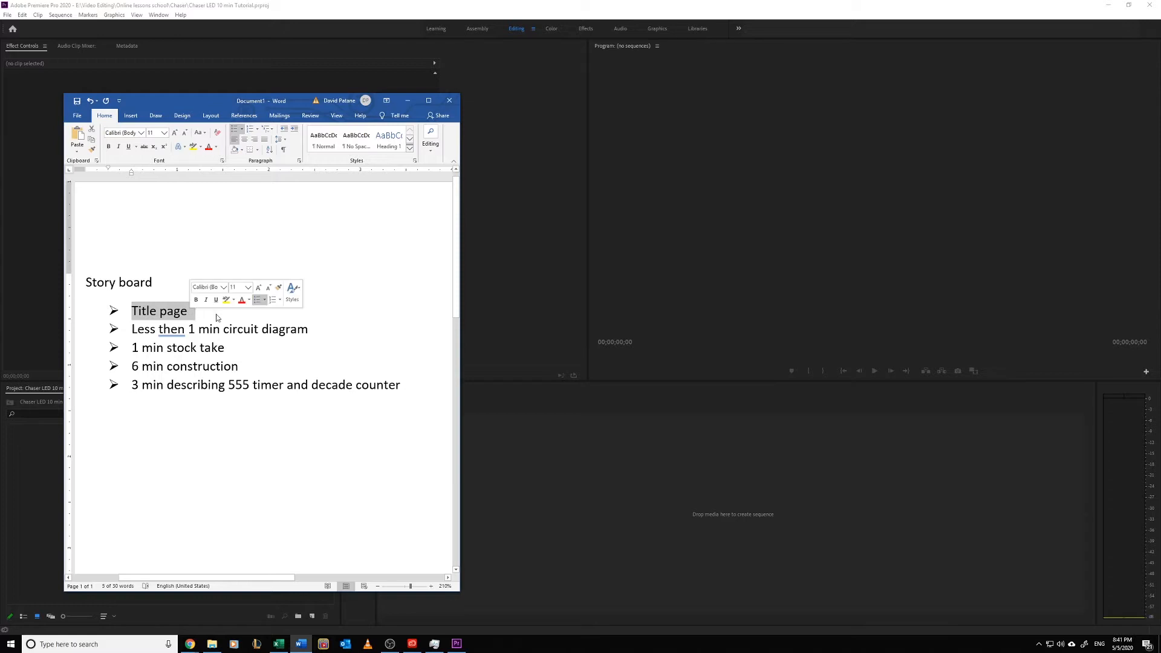
pyautogui.click(309, 343)
pyautogui.moveTo(133, 329); pyautogui.dragTo(308, 331)
pyautogui.click(177, 347)
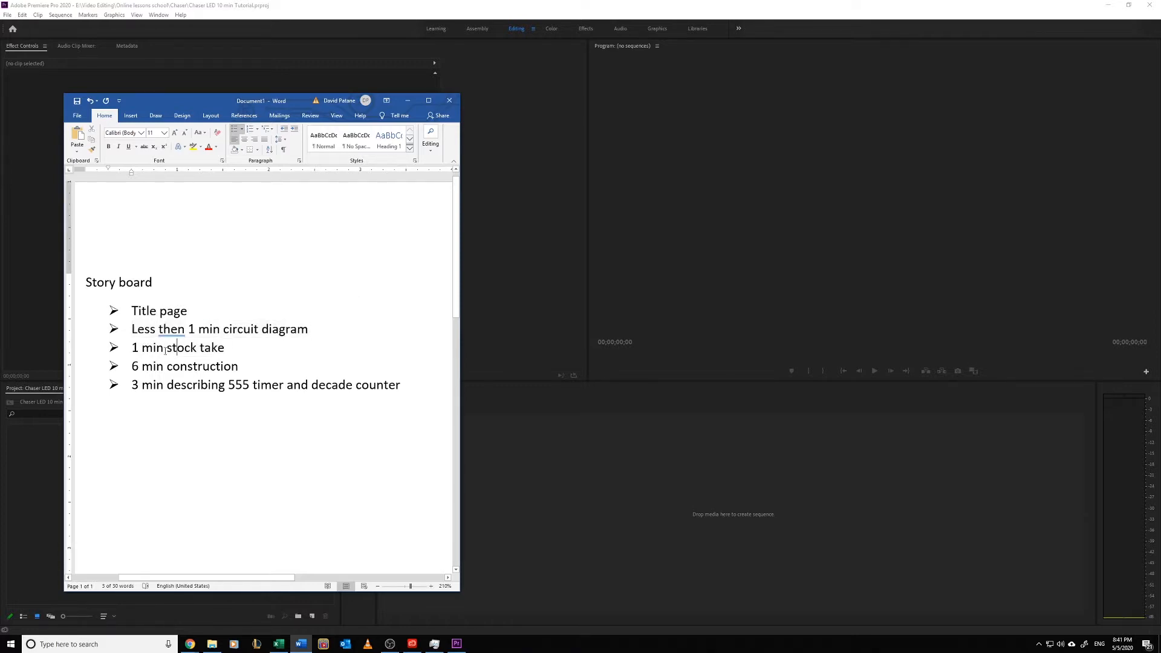
pyautogui.tripleClick(165, 350)
pyautogui.click(242, 351)
pyautogui.moveTo(242, 351); pyautogui.dragTo(133, 328)
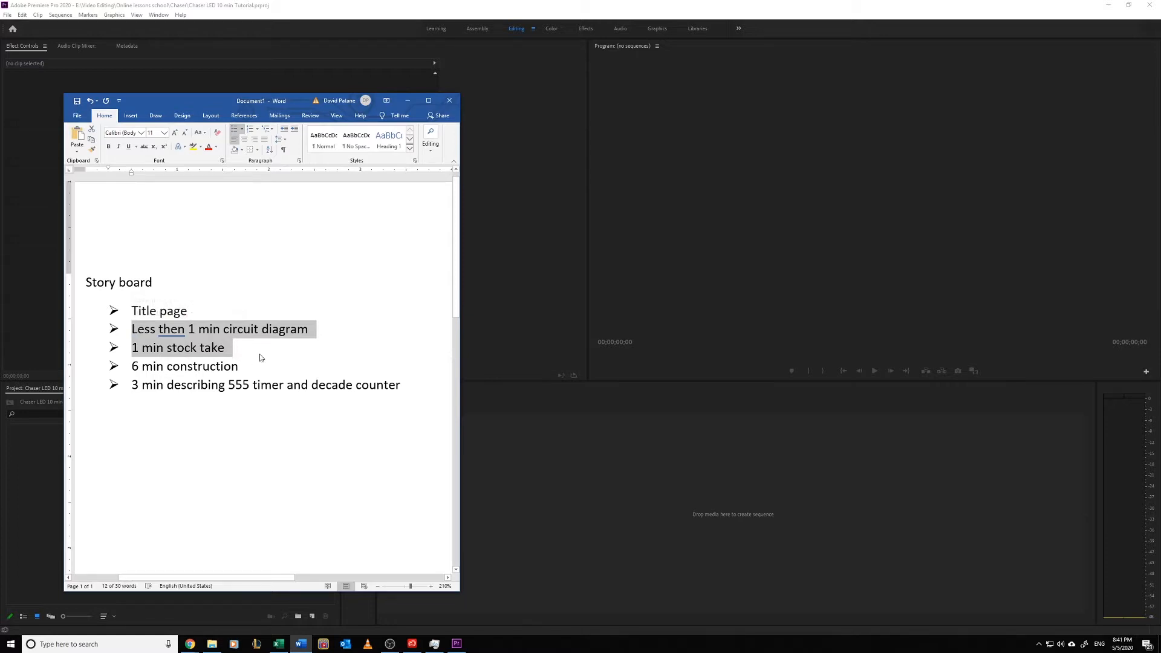
pyautogui.moveTo(242, 366); pyautogui.dragTo(131, 366)
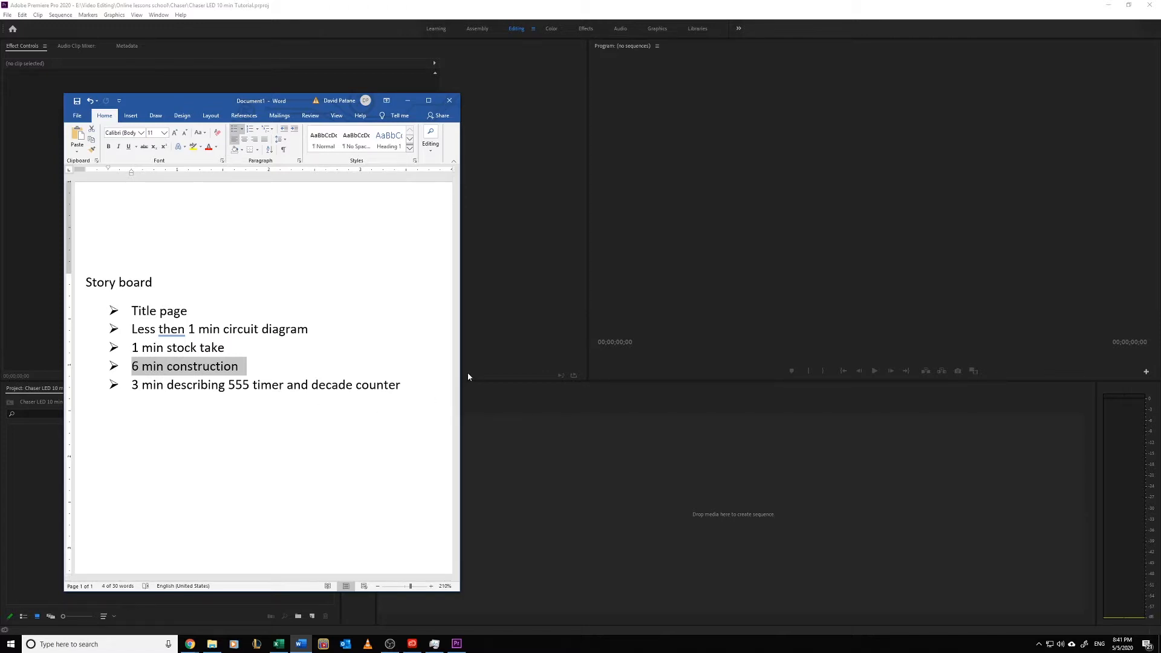
pyautogui.doubleClick(238, 385)
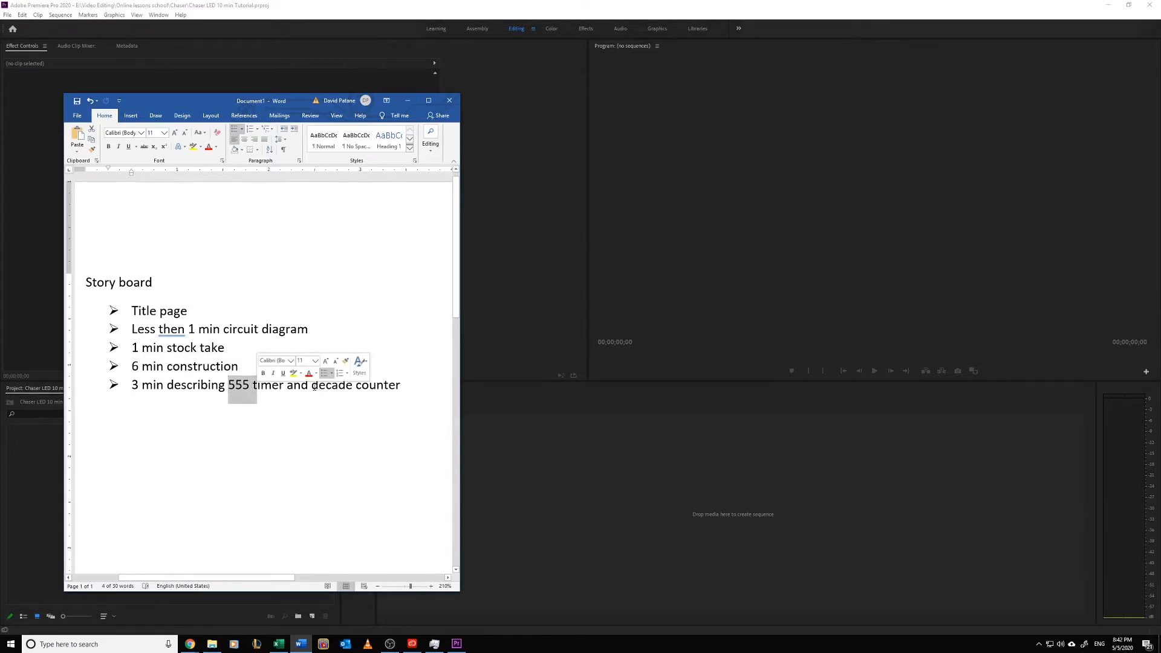
pyautogui.moveTo(314, 387); pyautogui.dragTo(356, 391)
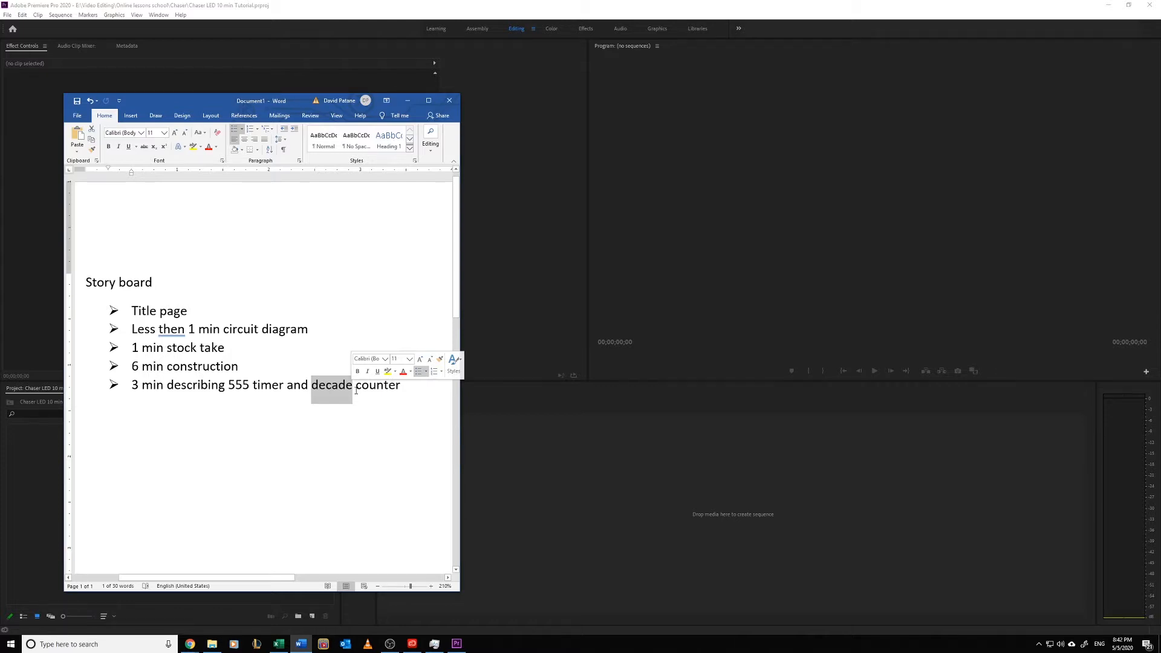
pyautogui.click(286, 421)
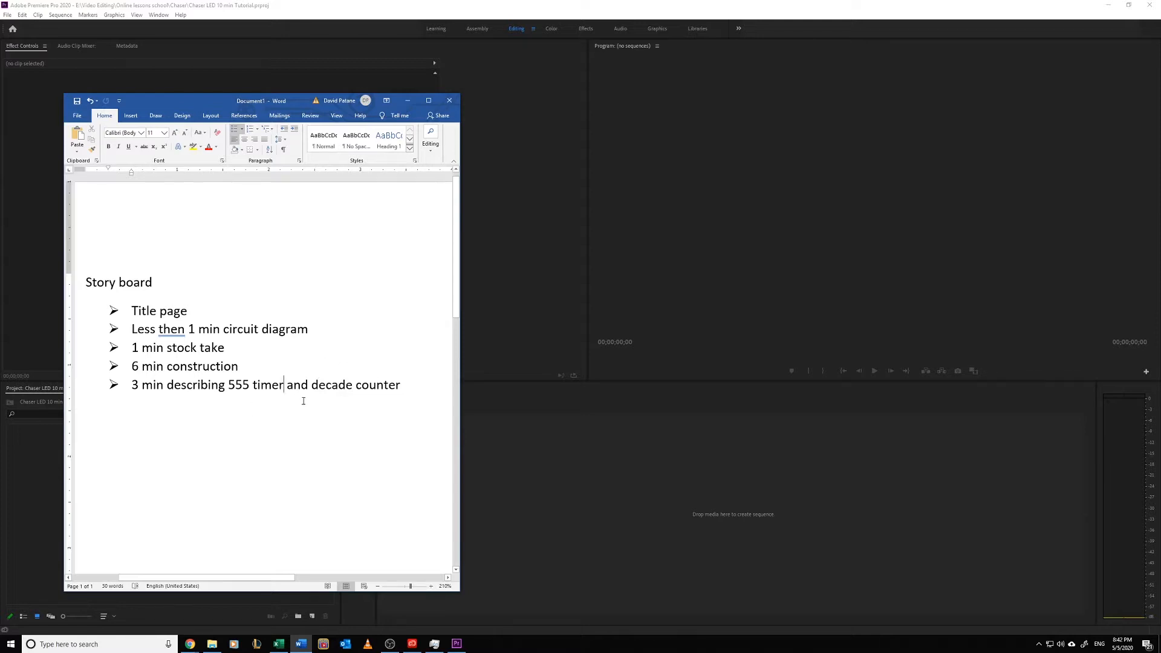
pyautogui.moveTo(276, 370); pyautogui.dragTo(158, 329)
pyautogui.click(224, 367)
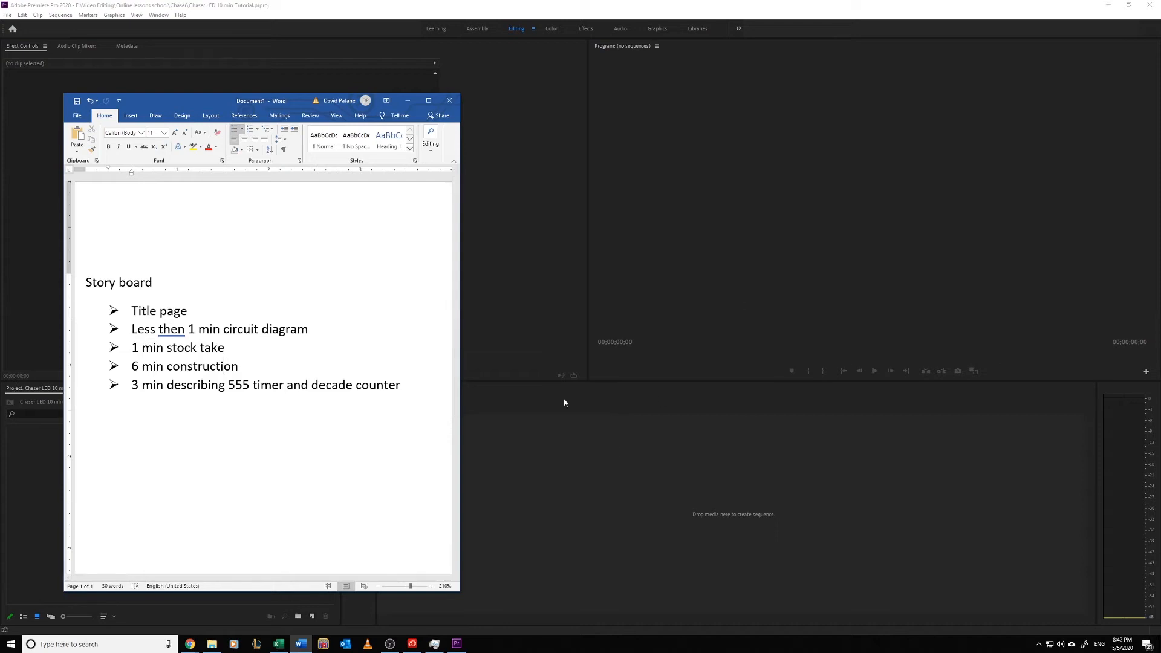
pyautogui.moveTo(405, 385); pyautogui.dragTo(261, 381)
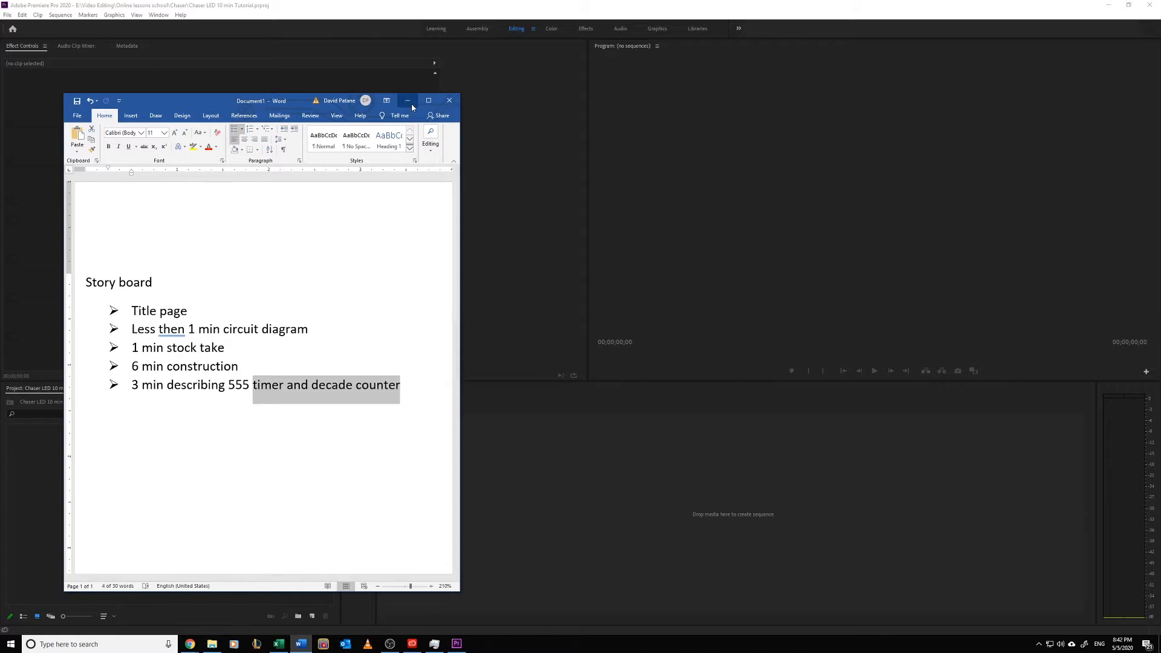
# - Create a sequence from the video "Electronics Tutorial Ep10 - Chaser Build Full-1.m4v" stored in the Chaser folder
pyautogui.click(216, 647)
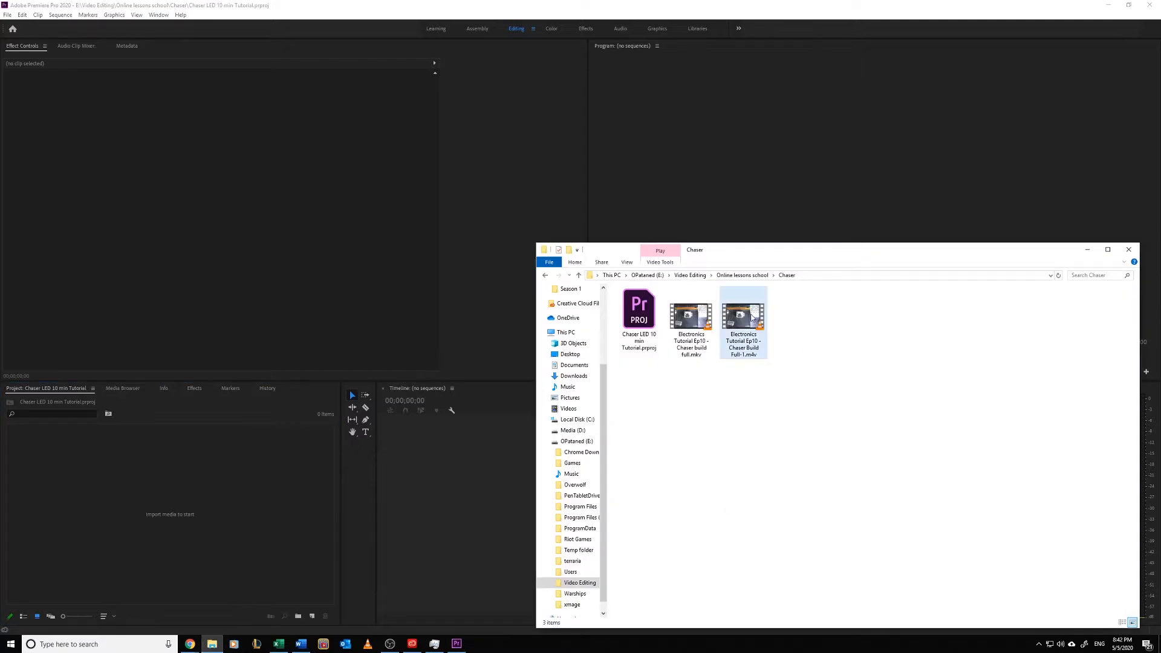
pyautogui.moveTo(751, 318); pyautogui.dragTo(459, 513)
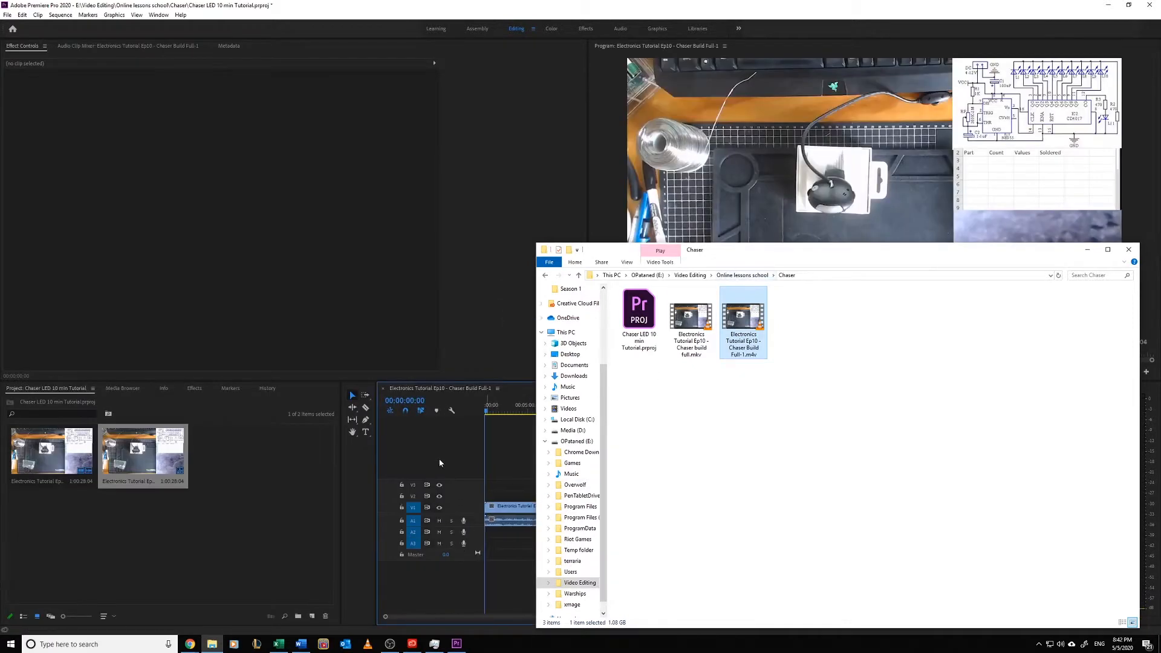
pyautogui.click(426, 449)
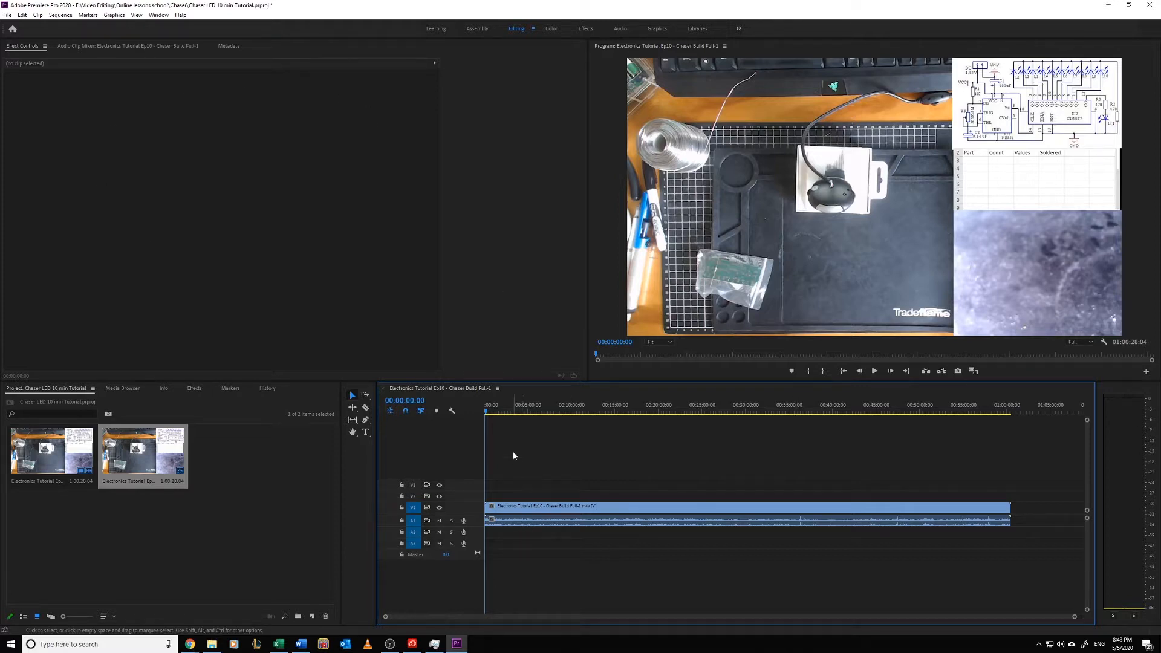
# - Move the playhead to 00:01:18:04 and examine the clip on the timeline at different zoom levels and positions
pyautogui.click(495, 412)
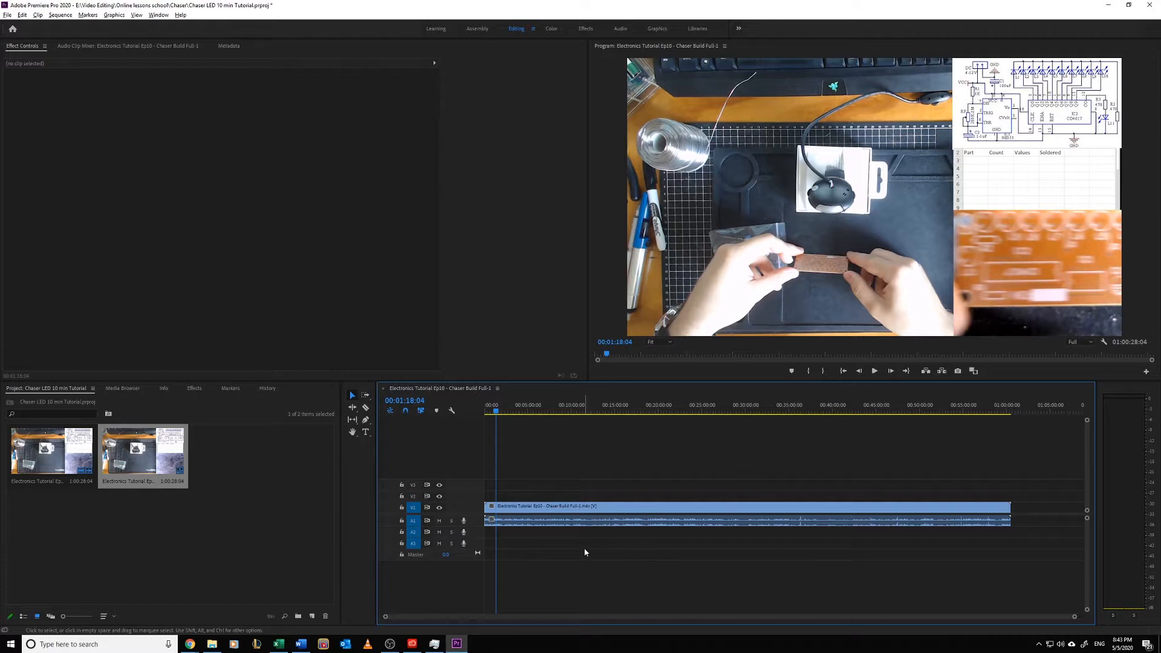
pyautogui.keyDown('alt'); pyautogui.scroll(8, 585, 552); pyautogui.keyUp('alt')
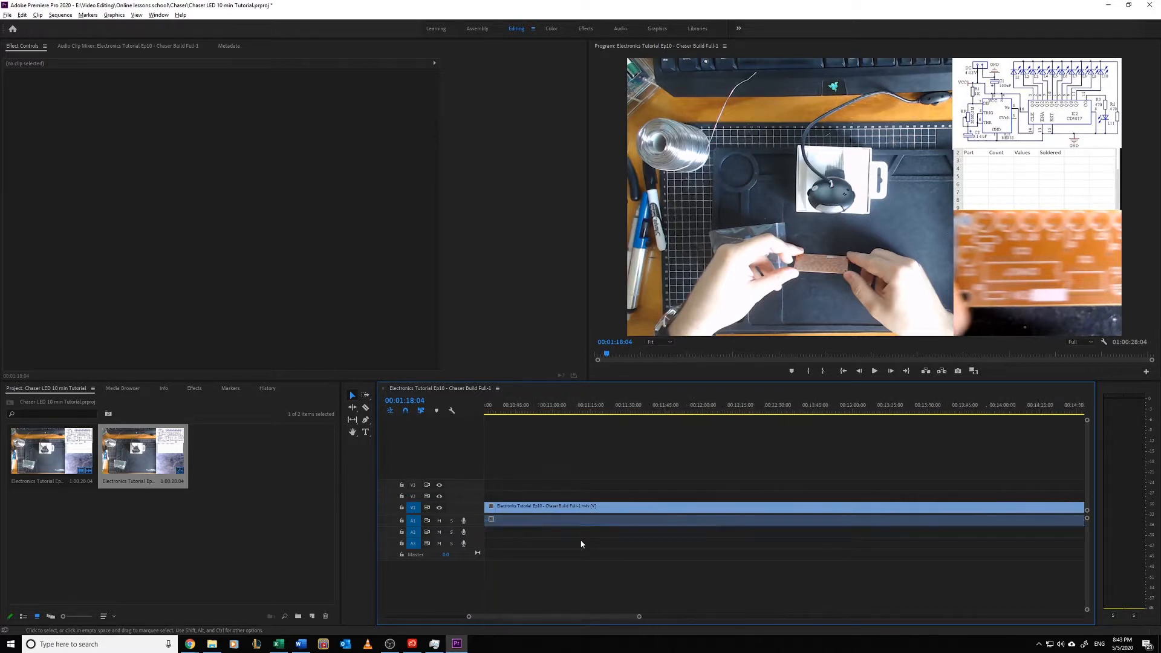
pyautogui.keyDown('alt'); pyautogui.scroll(4, 582, 543); pyautogui.keyUp('alt')
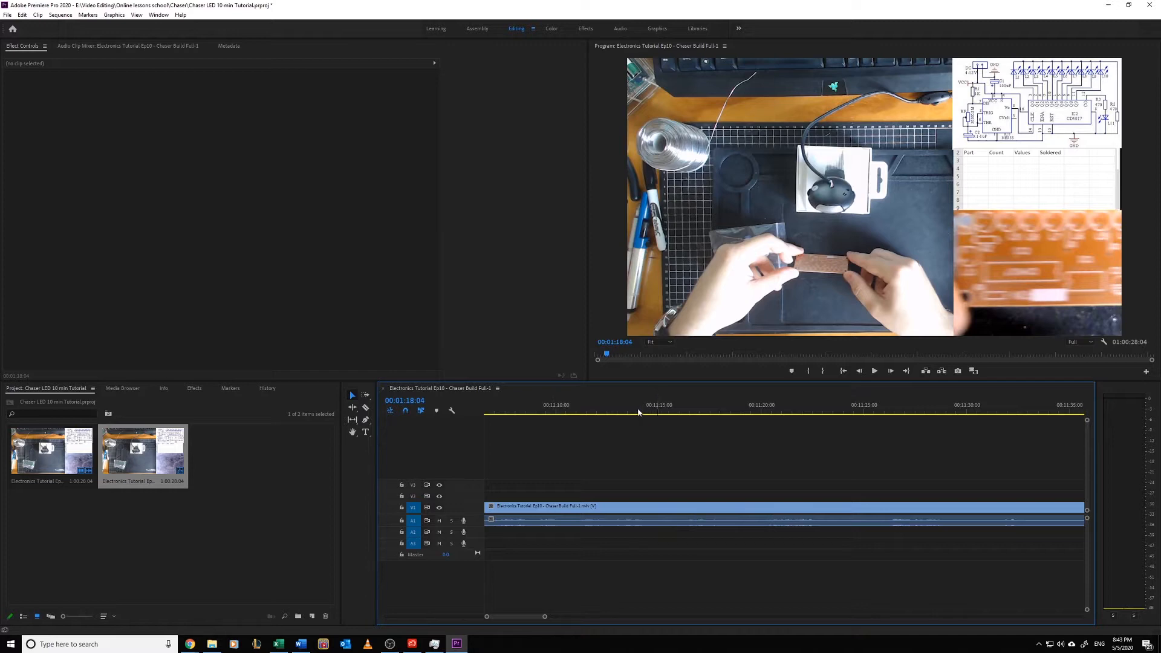
pyautogui.keyDown('alt'); pyautogui.scroll(-4, 650, 483); pyautogui.keyUp('alt')
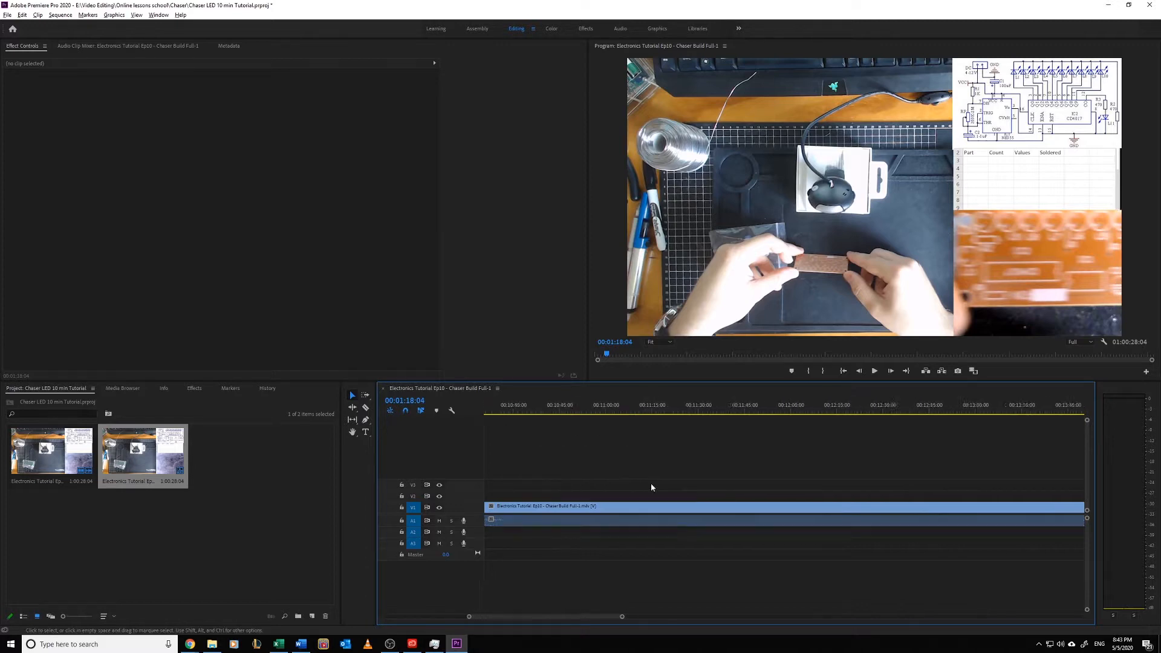
pyautogui.keyDown('alt'); pyautogui.scroll(-2, 650, 483); pyautogui.keyUp('alt')
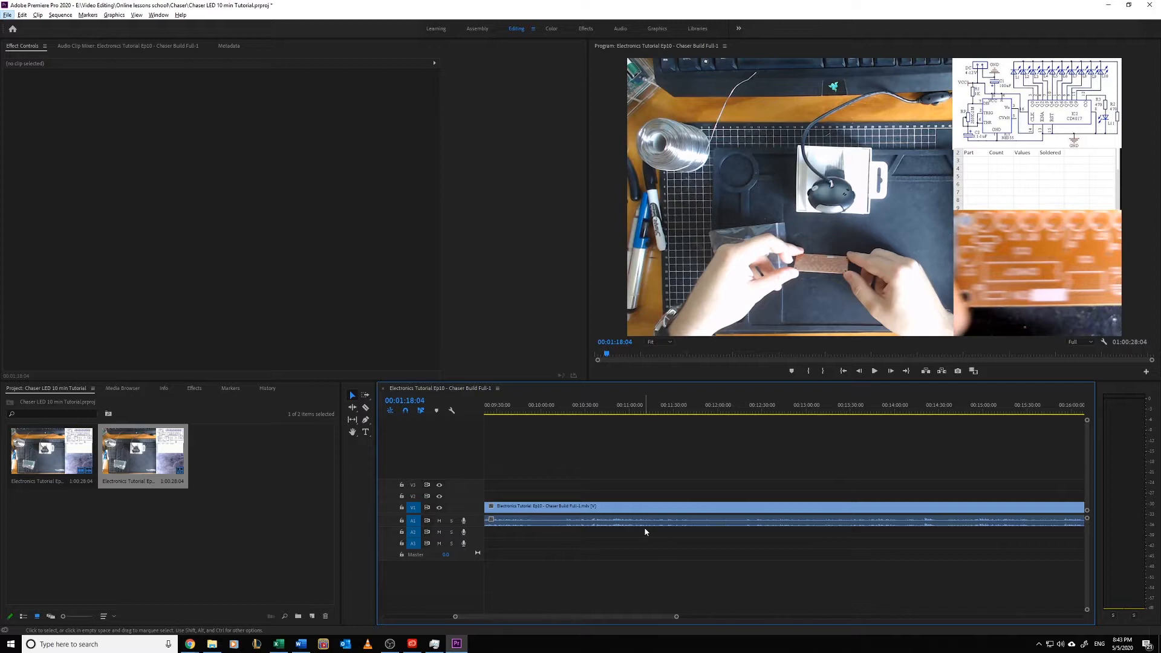
pyautogui.scroll(-2, 653, 584)
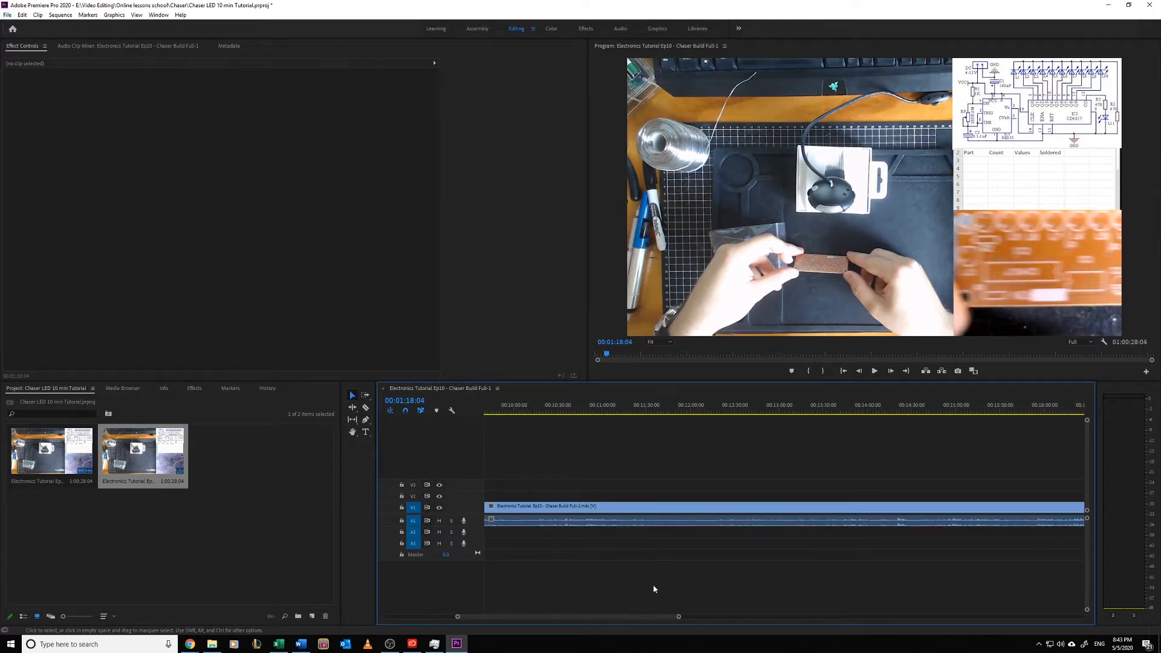
pyautogui.scroll(5, 654, 585)
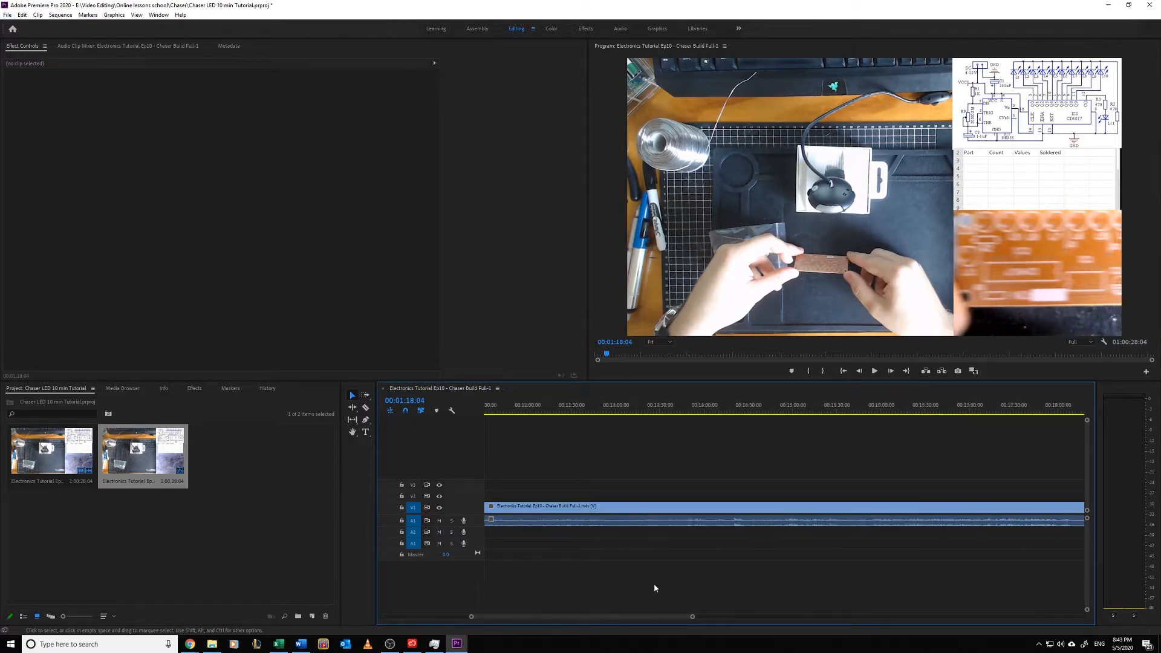
# - Select the clip on V1 and scrub the playhead to 00:13:56:02 to look through the build recording
pyautogui.scroll(-5, 641, 622)
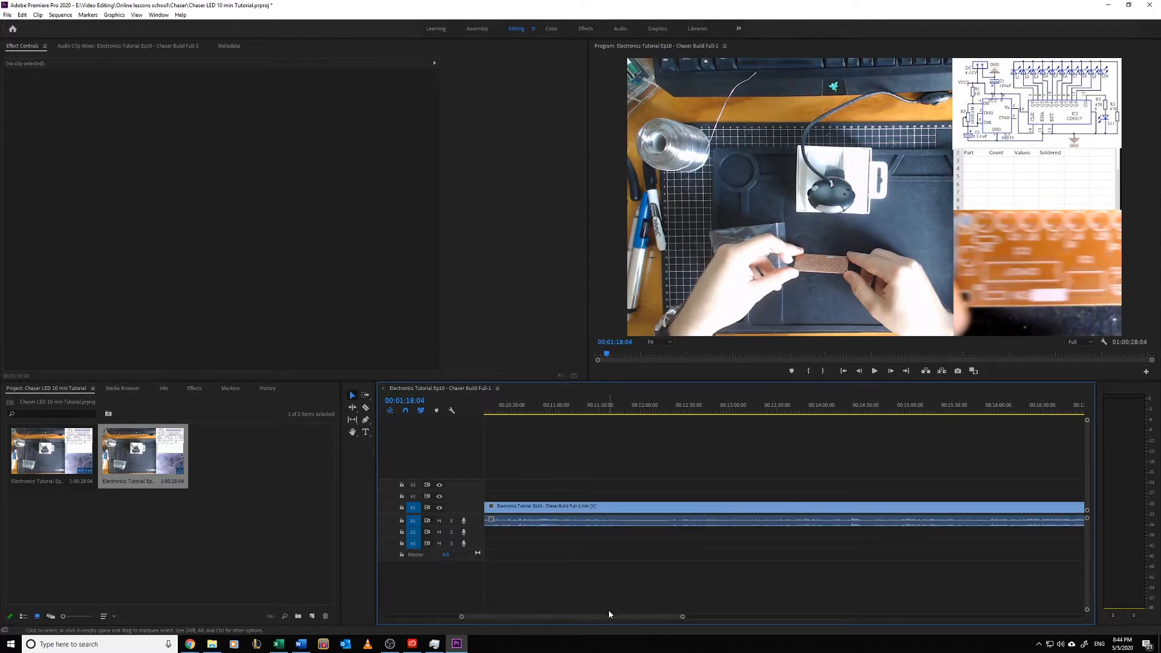
pyautogui.moveTo(609, 611); pyautogui.dragTo(467, 618)
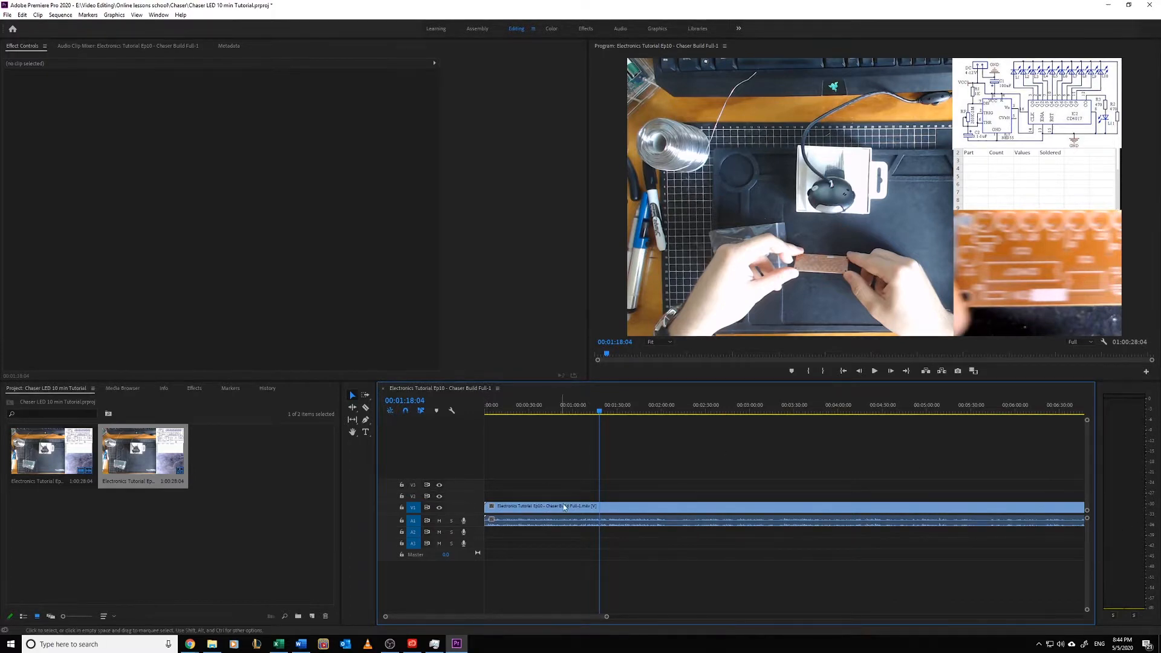
pyautogui.scroll(-10, 567, 568)
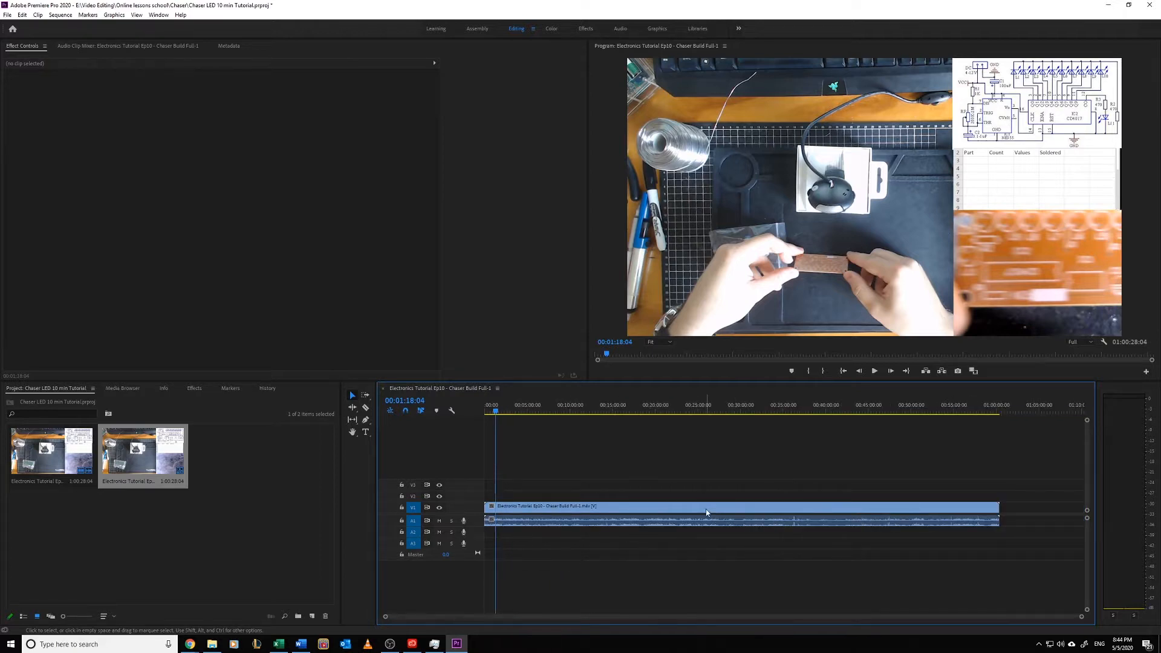
pyautogui.moveTo(708, 513); pyautogui.dragTo(677, 509)
pyautogui.moveTo(497, 417); pyautogui.dragTo(603, 417)
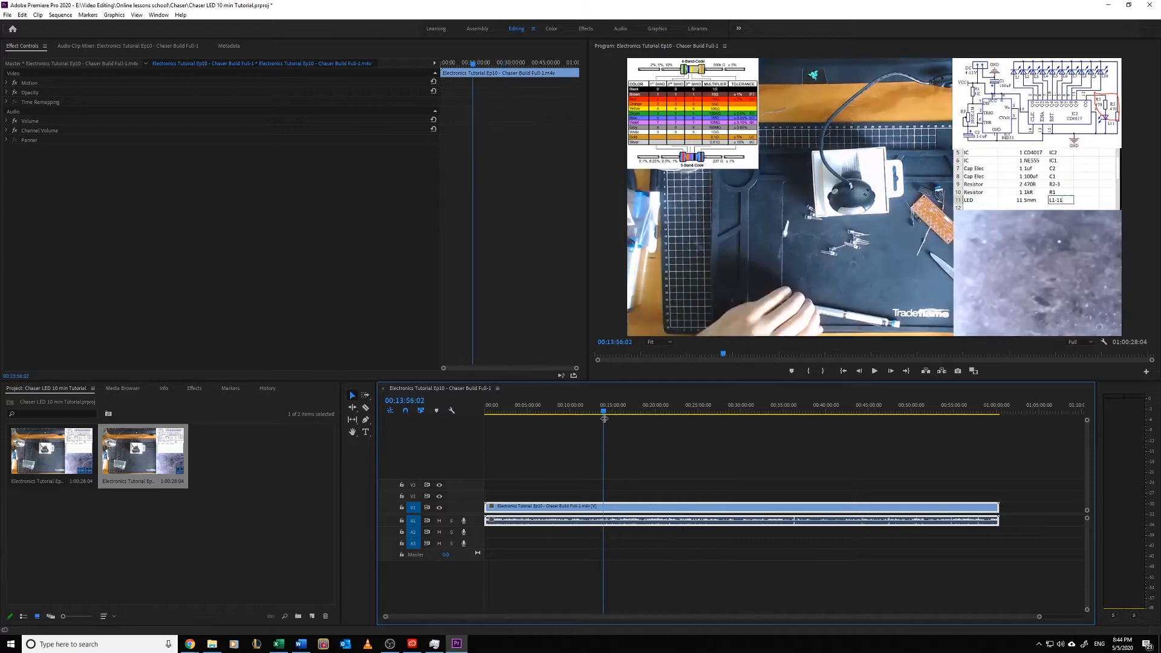
# - Try moving the clip's video to track V3 with its start at the playhead, and undo the move
pyautogui.moveTo(633, 512); pyautogui.dragTo(756, 487)
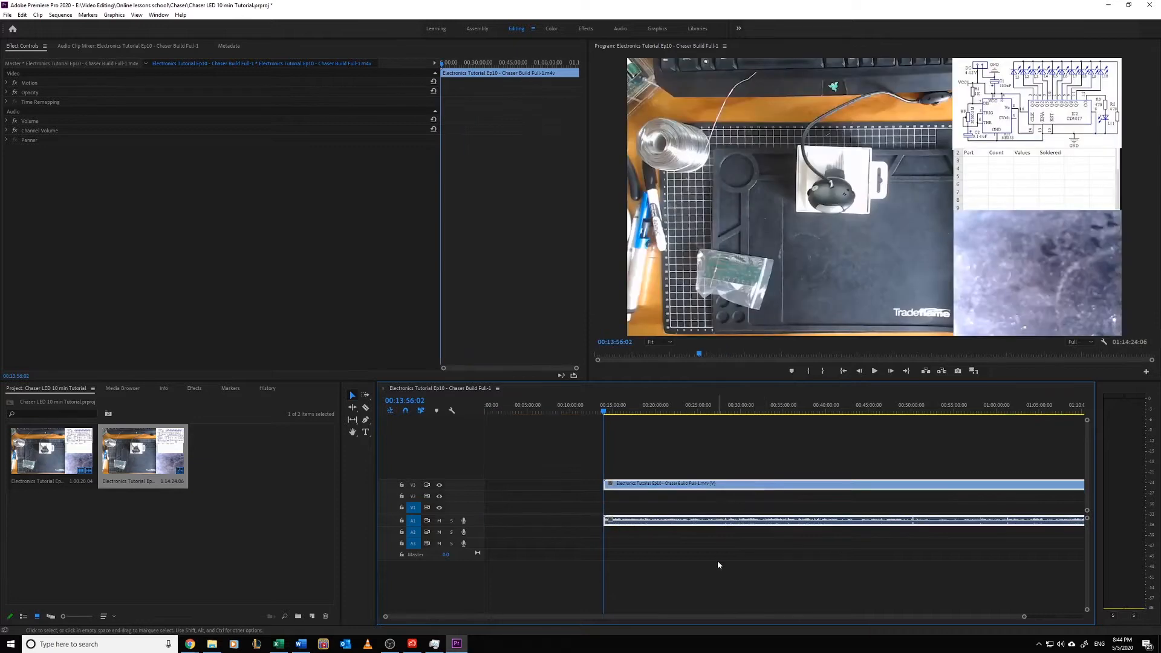
pyautogui.hotkey('ctrl', 'z')
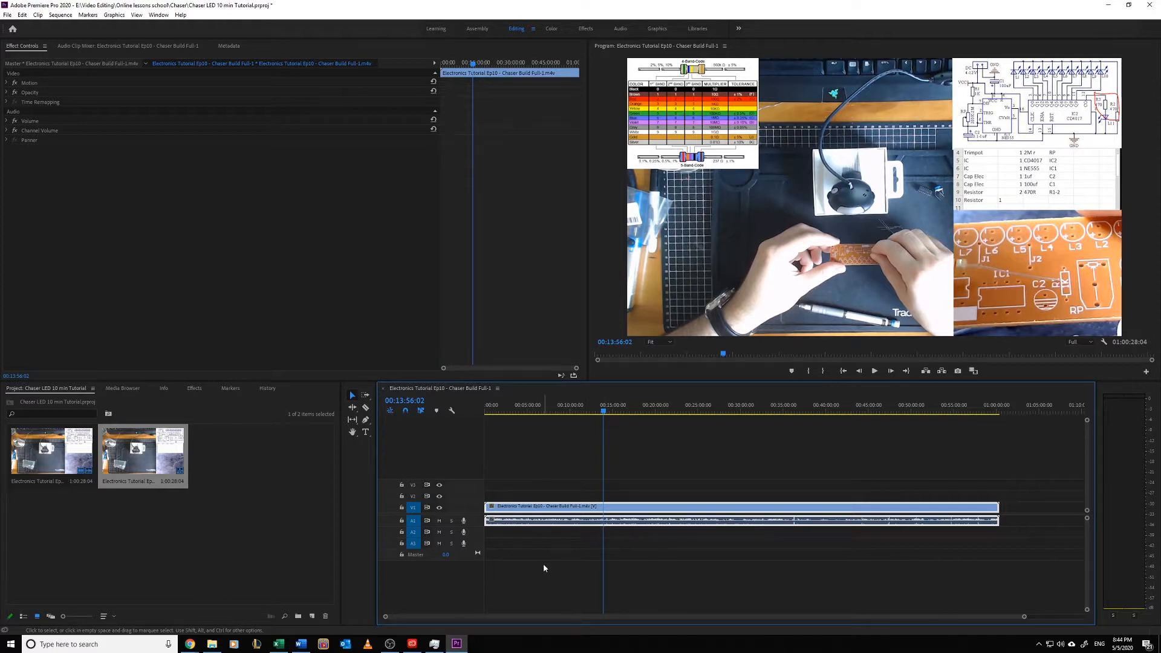
pyautogui.click(570, 536)
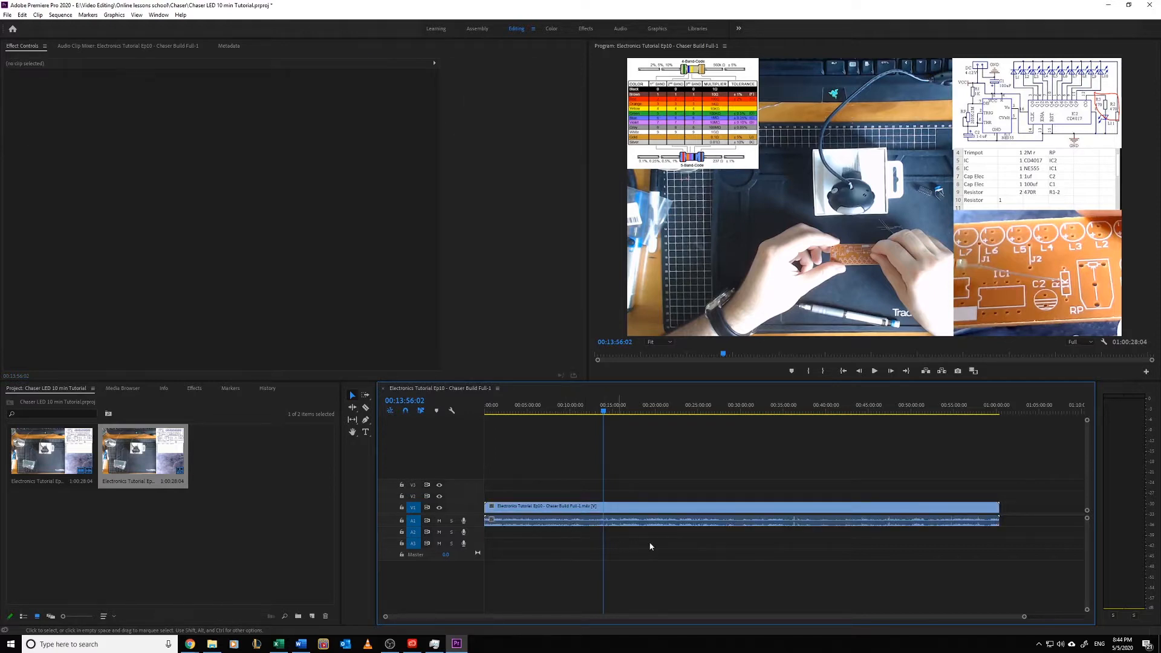
# - Trim the start of the build clip to 00:24:04:27, removing all footage before that point
pyautogui.scroll(1, 665, 547)
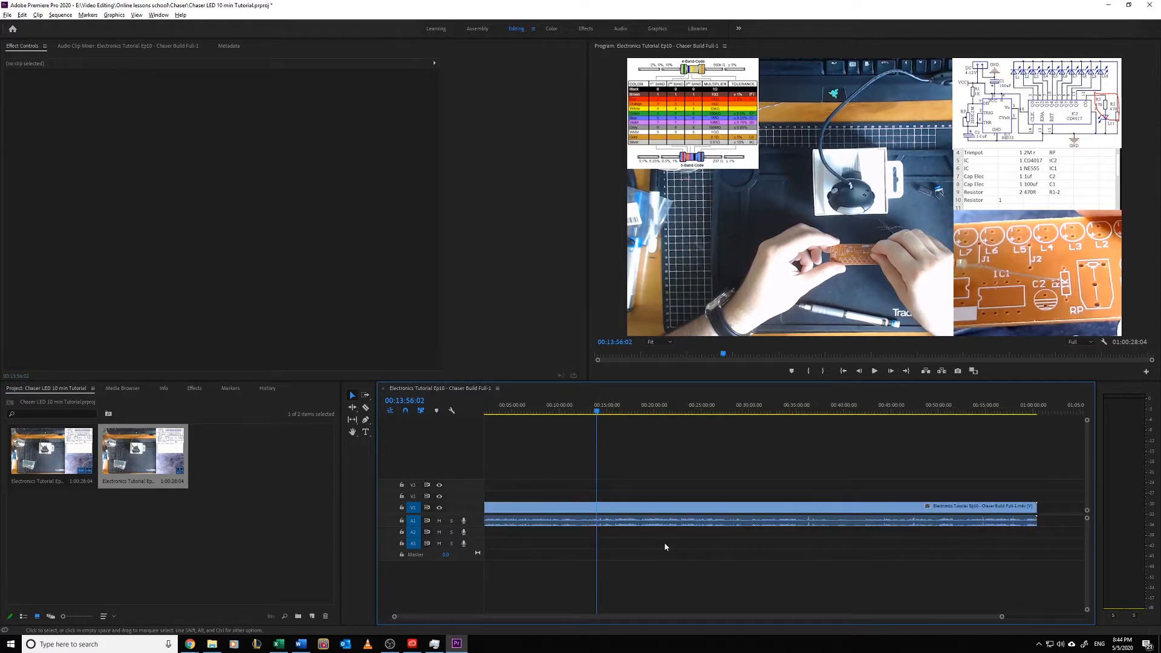
pyautogui.click(690, 408)
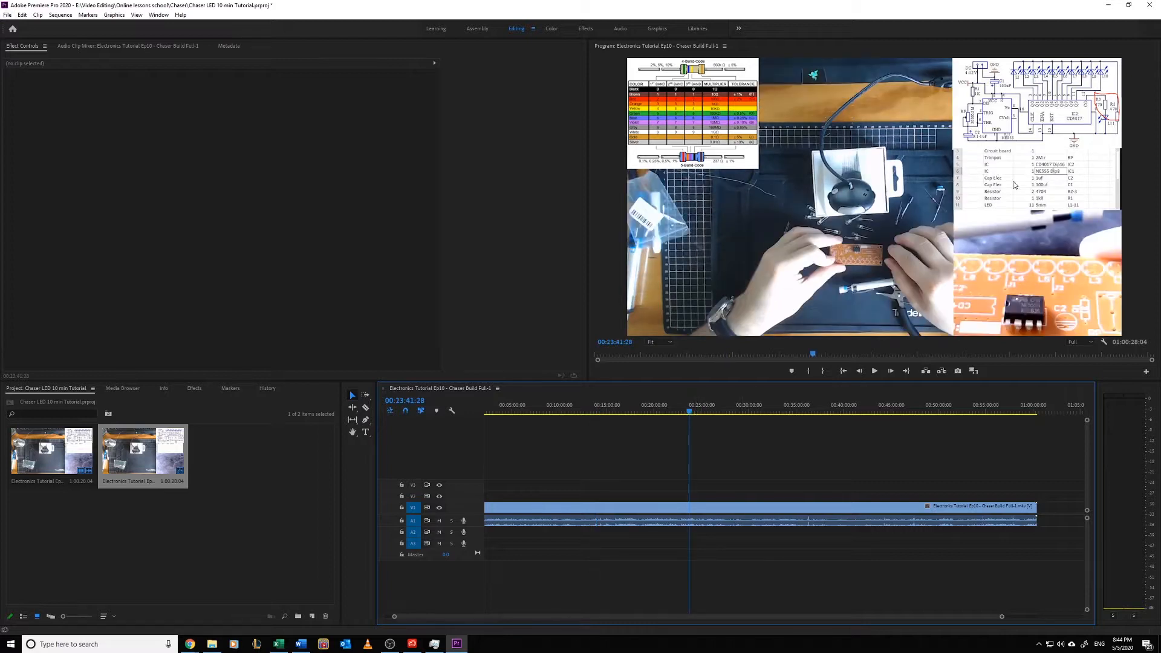
pyautogui.click(695, 414)
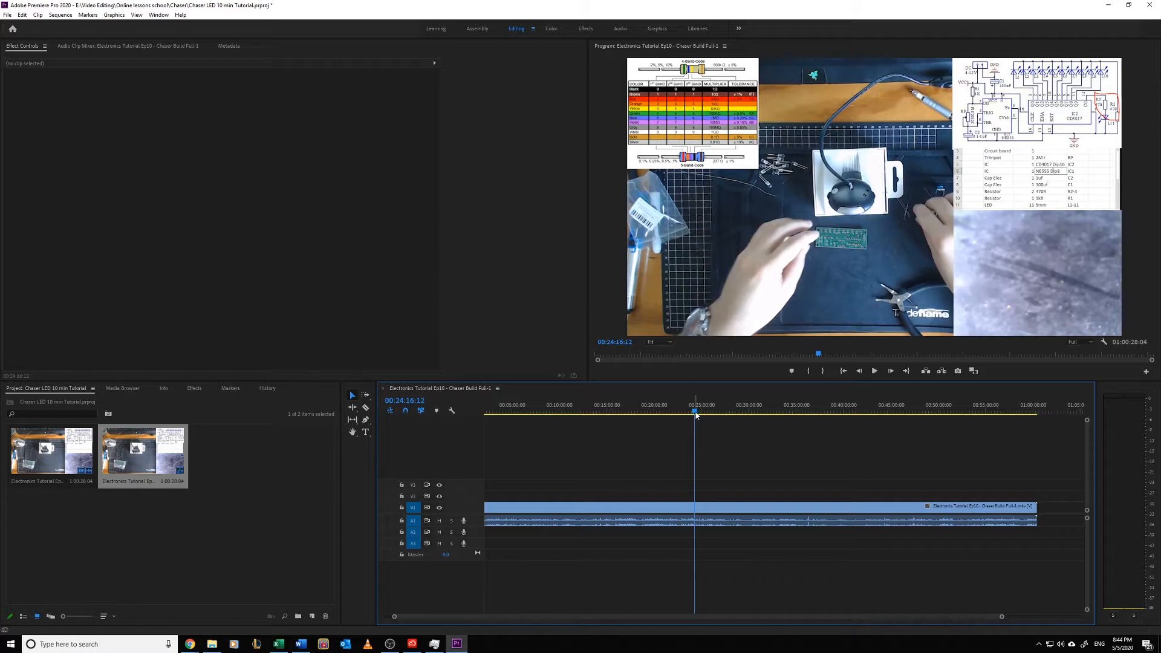
pyautogui.moveTo(695, 413); pyautogui.dragTo(693, 413)
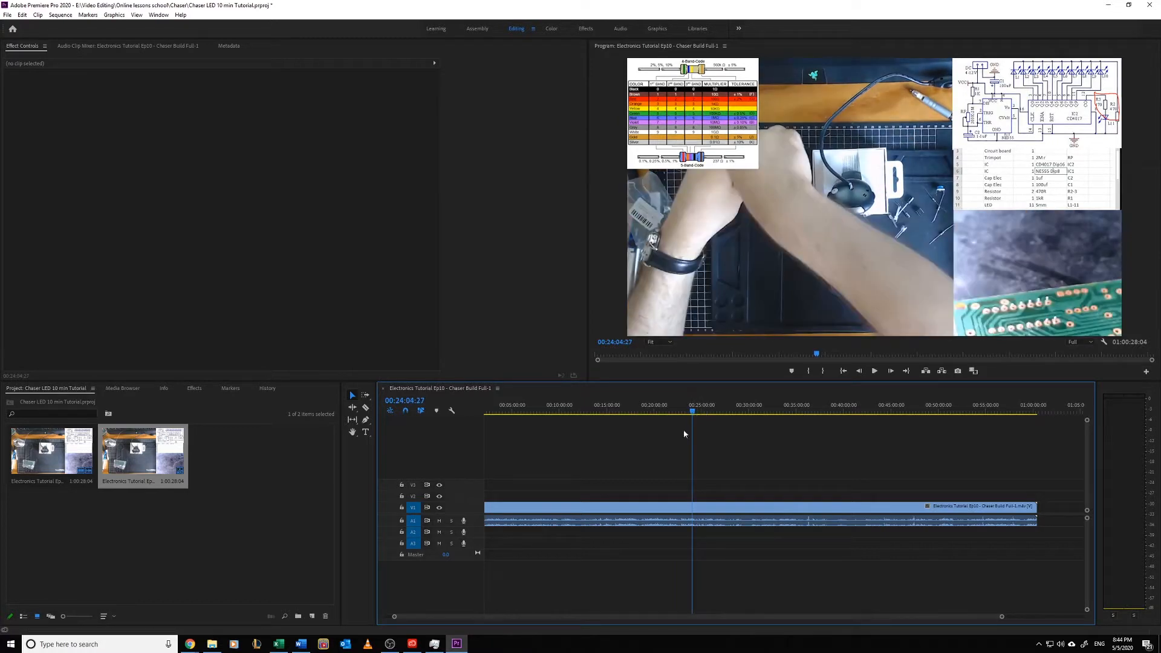
pyautogui.scroll(-1, 632, 470)
pyautogui.scroll(2, 633, 470)
pyautogui.press('alt')
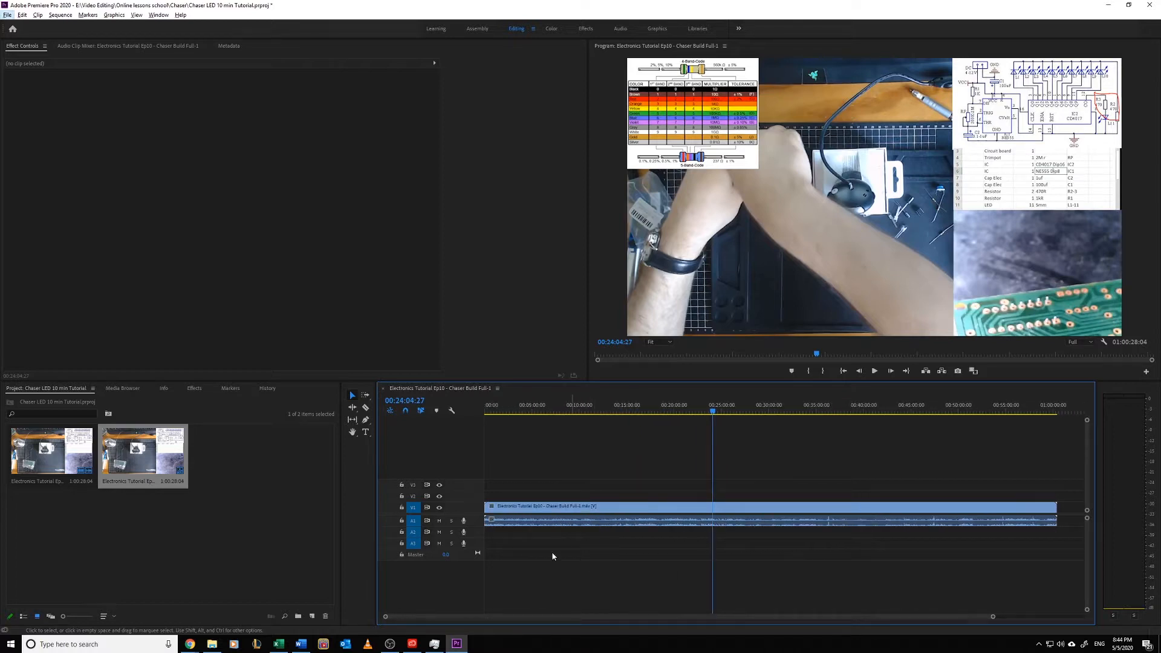
pyautogui.press('alt')
pyautogui.moveTo(486, 507); pyautogui.dragTo(714, 506)
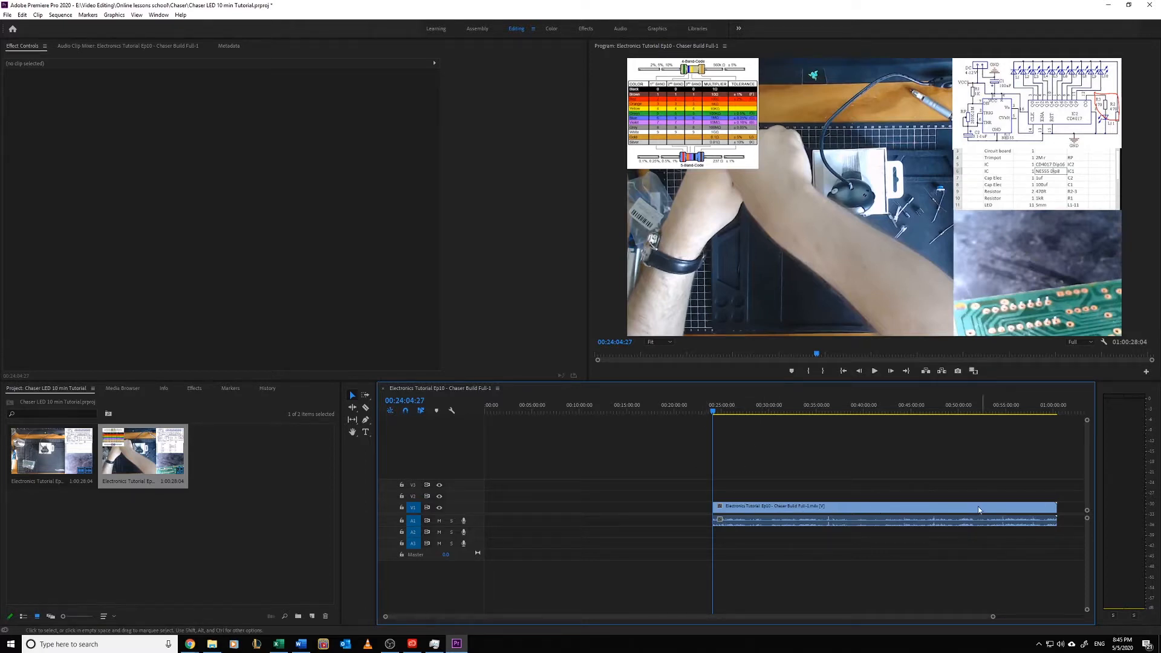
# - Reposition the trimmed clip so it starts at about 00:25:16 on V1, and mute audio track A1
pyautogui.moveTo(924, 516); pyautogui.dragTo(678, 518)
pyautogui.click(639, 590)
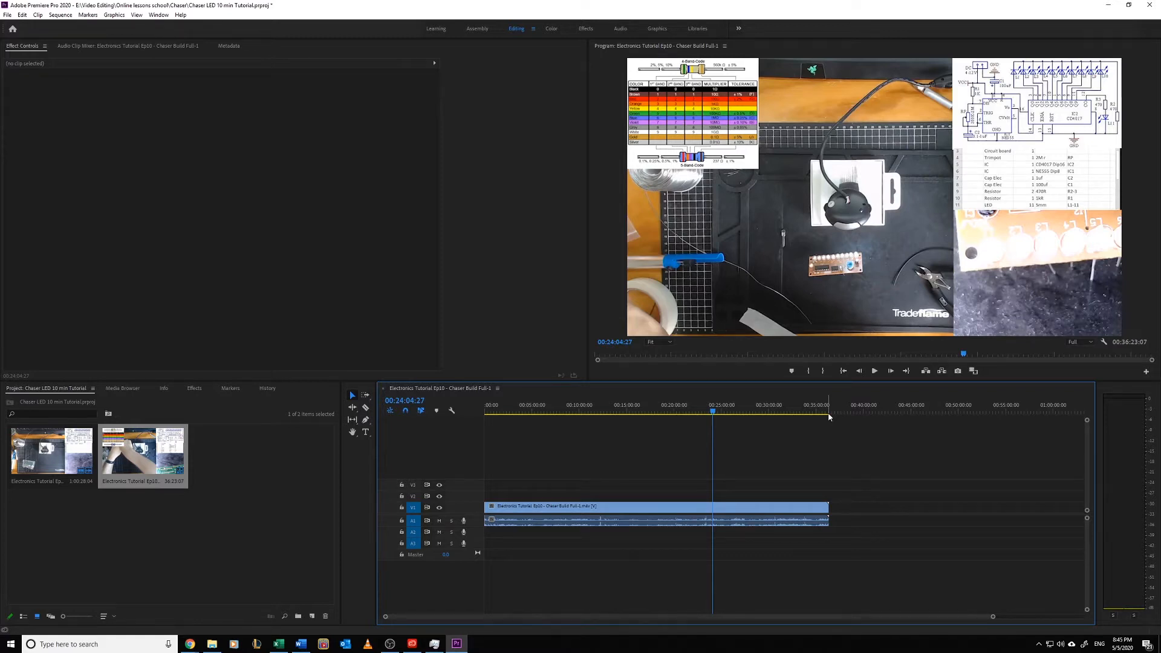
pyautogui.moveTo(670, 507); pyautogui.dragTo(902, 505)
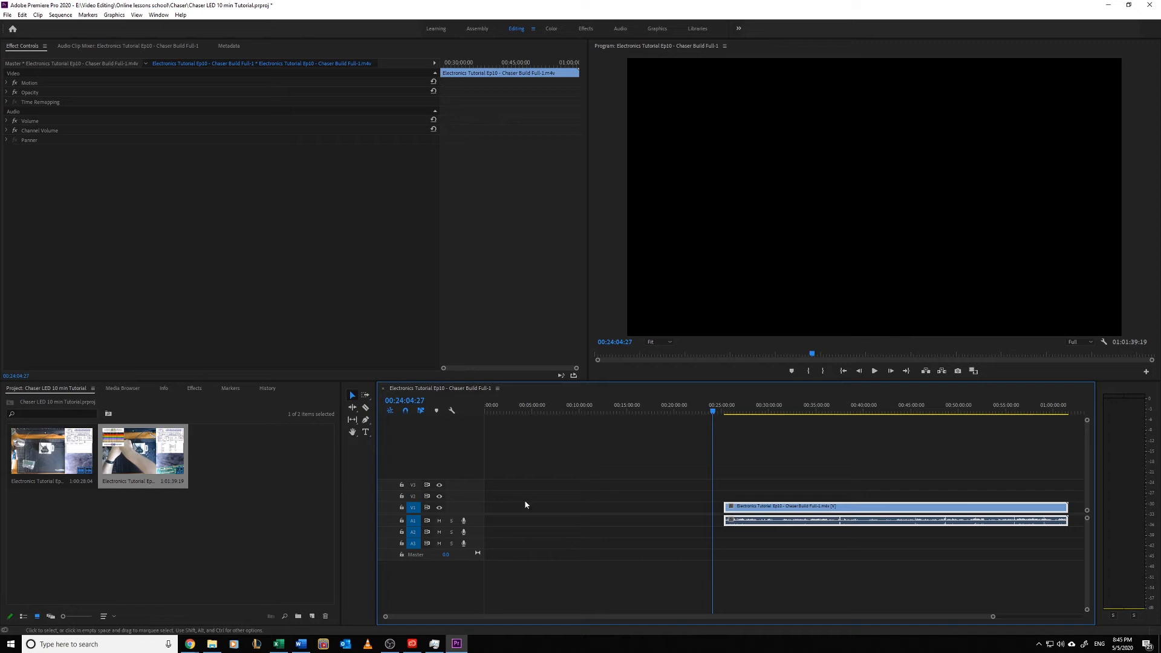
pyautogui.click(439, 520)
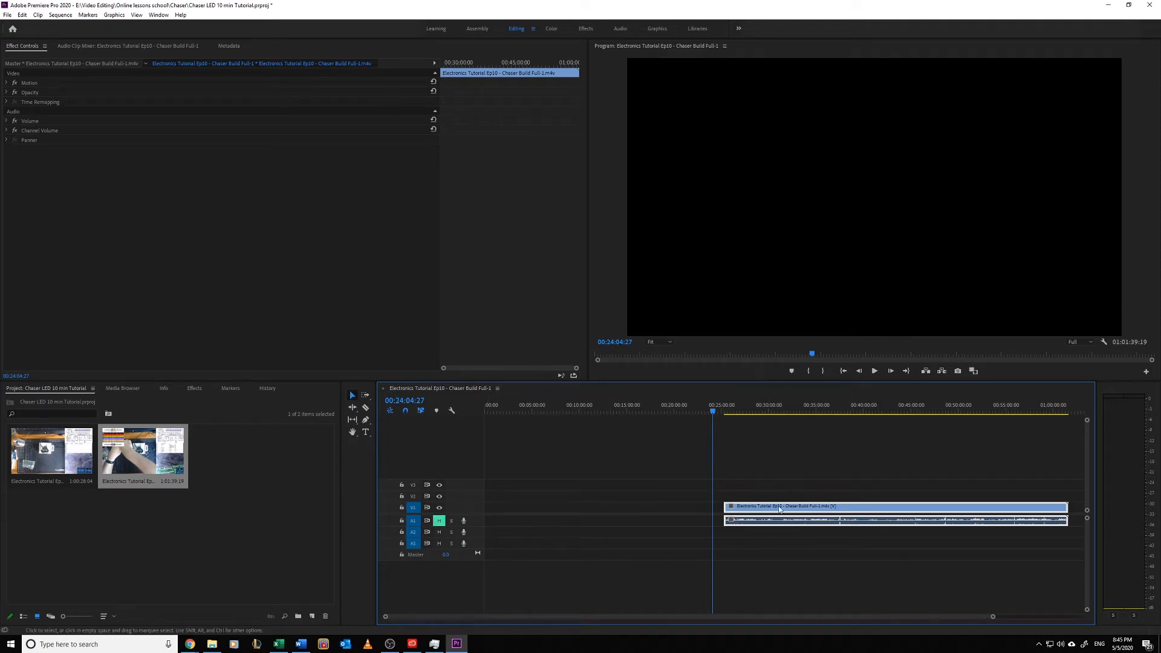
pyautogui.click(745, 535)
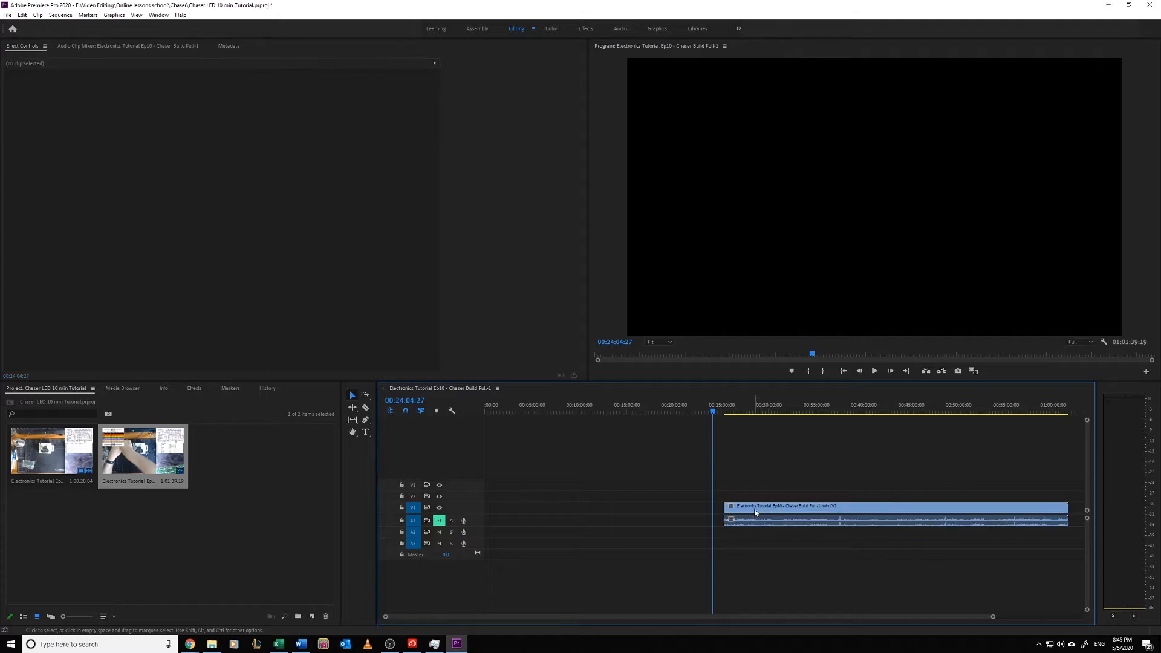
# - Speed up the build clip by setting its duration to 7 minutes (7:00:00)
pyautogui.rightClick(754, 511)
pyautogui.click(789, 307)
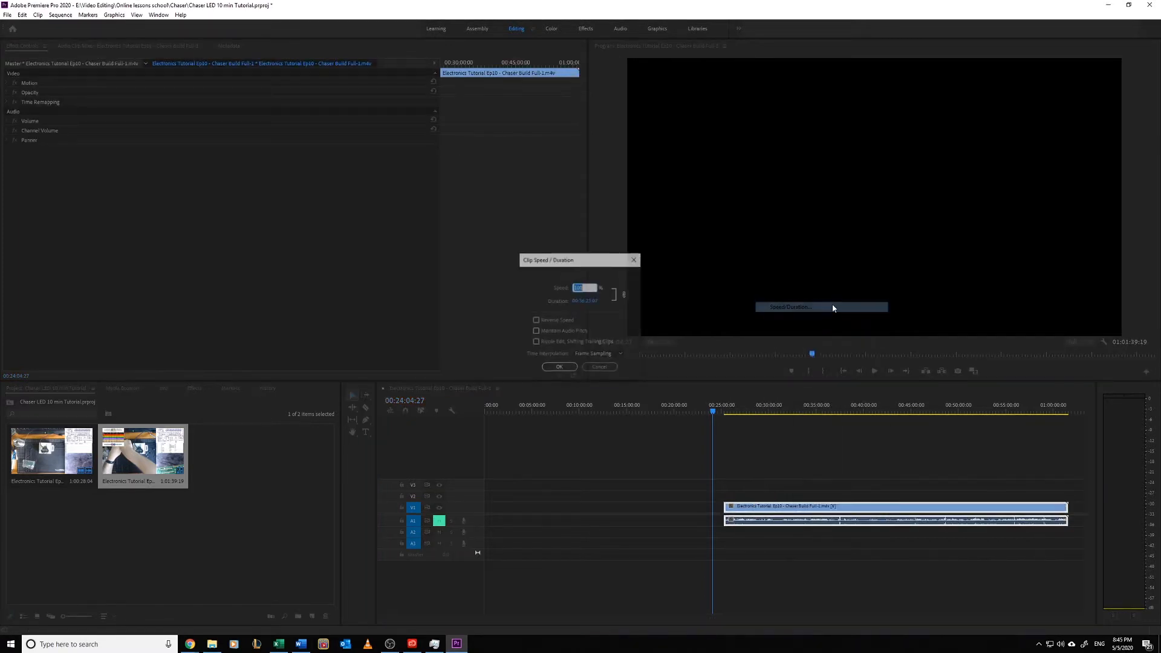
pyautogui.click(586, 301)
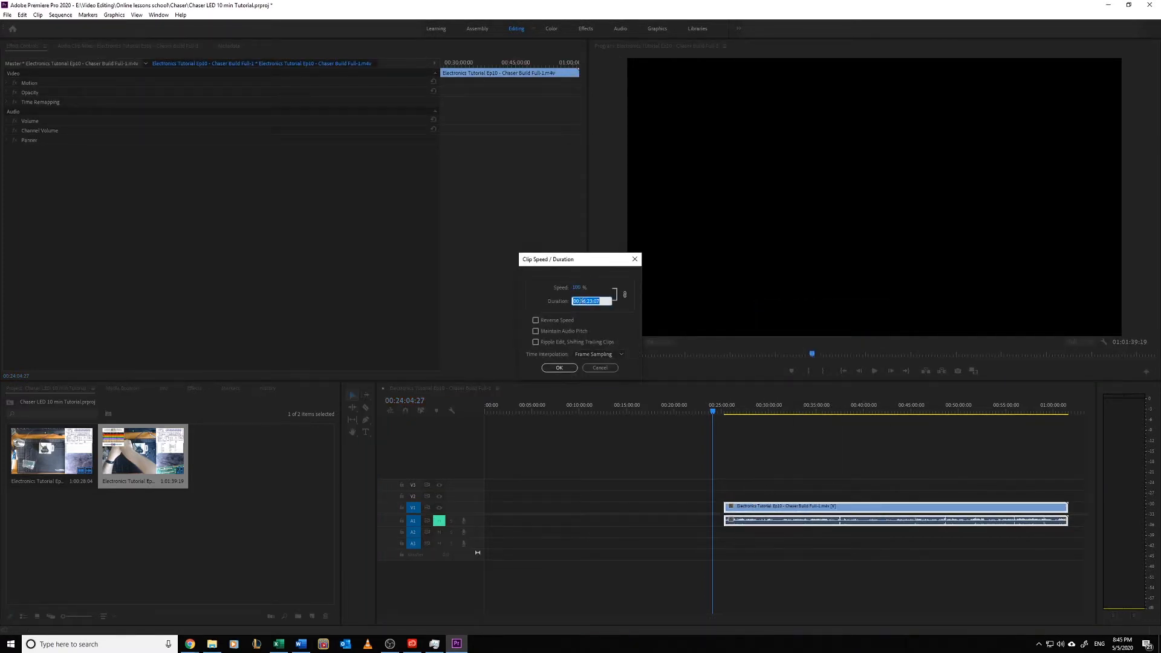
pyautogui.click(583, 301)
pyautogui.press('BackSpace')
pyautogui.write('7:00:00')
pyautogui.click(557, 367)
pyautogui.click(878, 581)
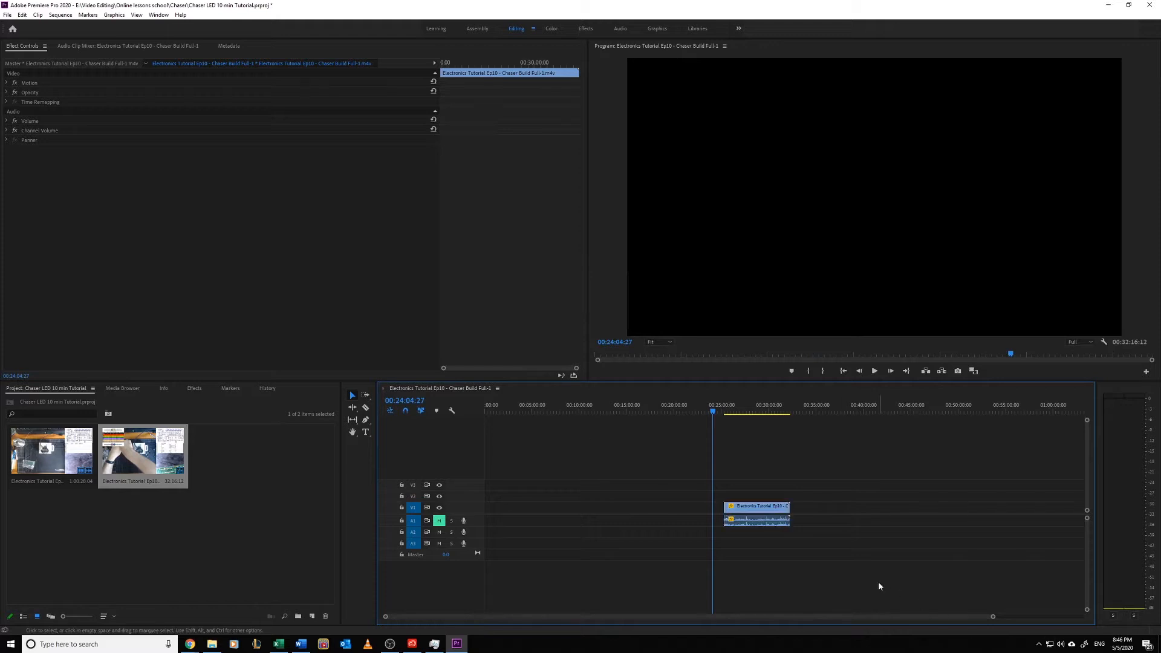
# - Play the sped-up clip from about 00:26:22:13 to check its pace
pyautogui.click(728, 411)
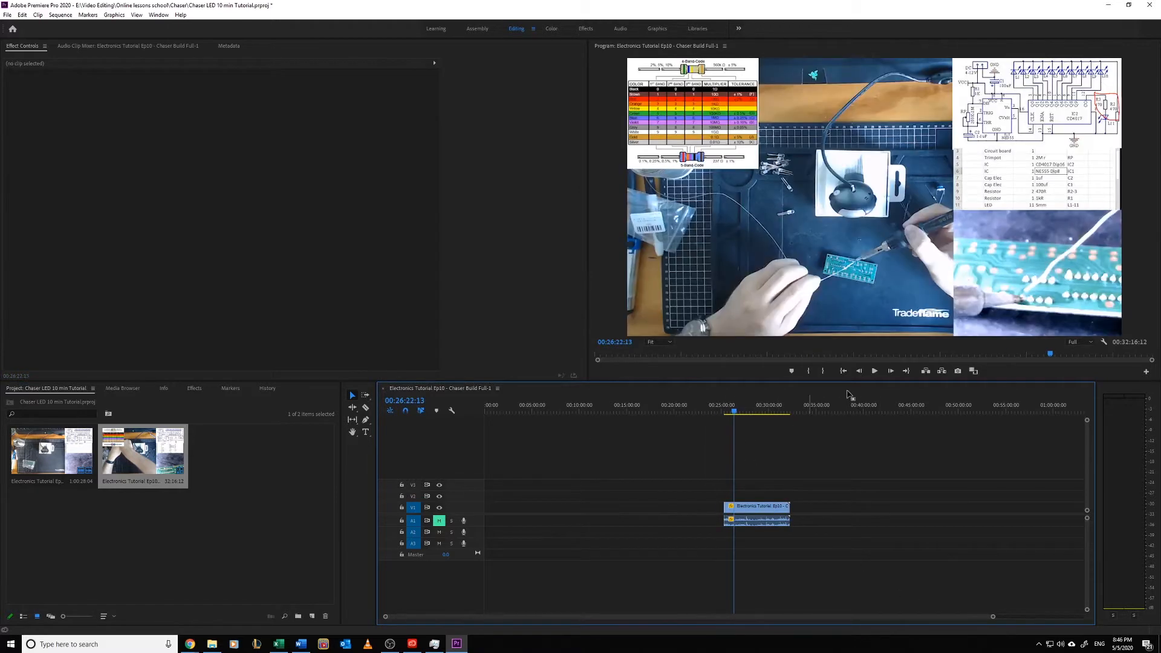
pyautogui.press('space')
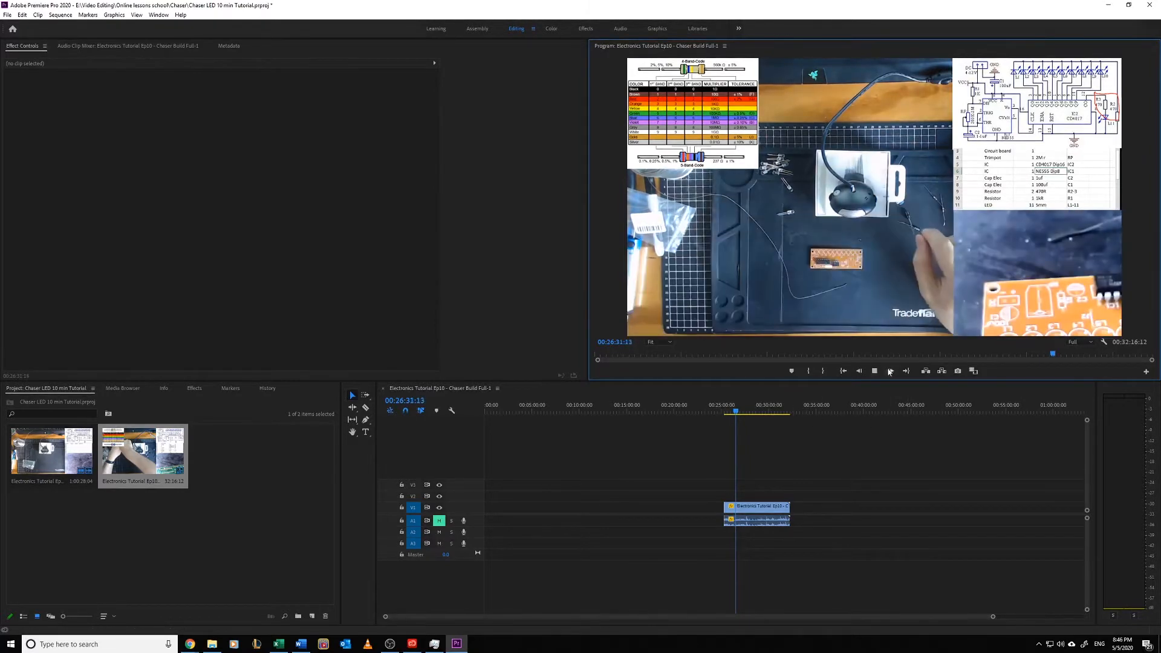
pyautogui.press('space')
# - Shorten the build clip's duration to 5 minutes
pyautogui.rightClick(757, 519)
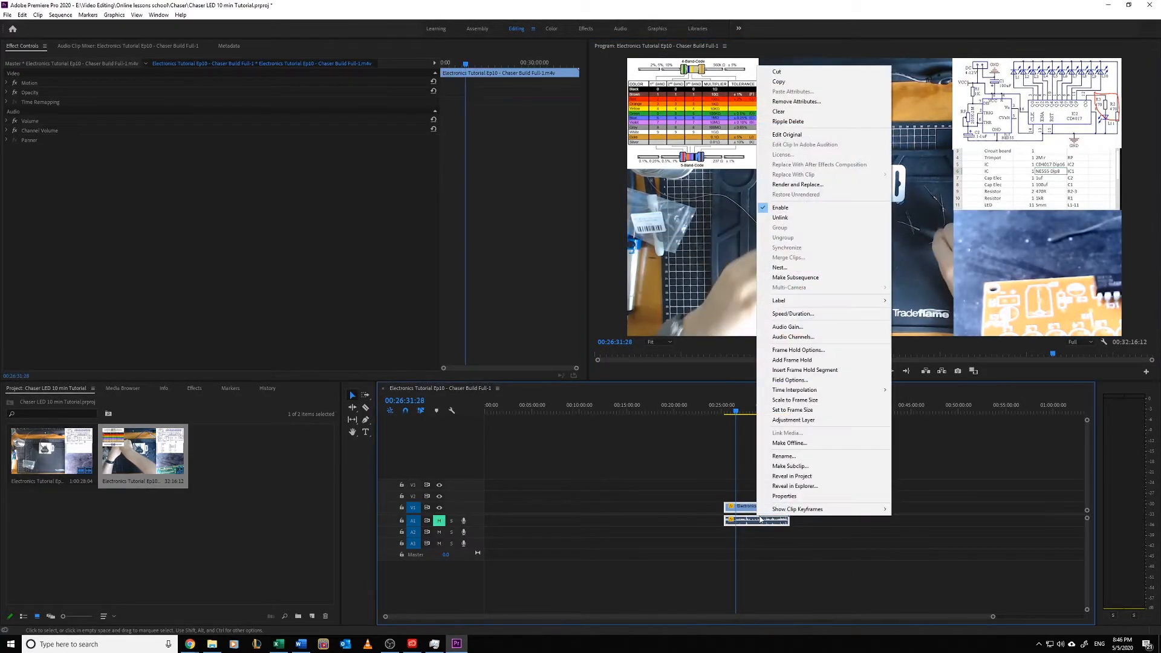
pyautogui.click(783, 305)
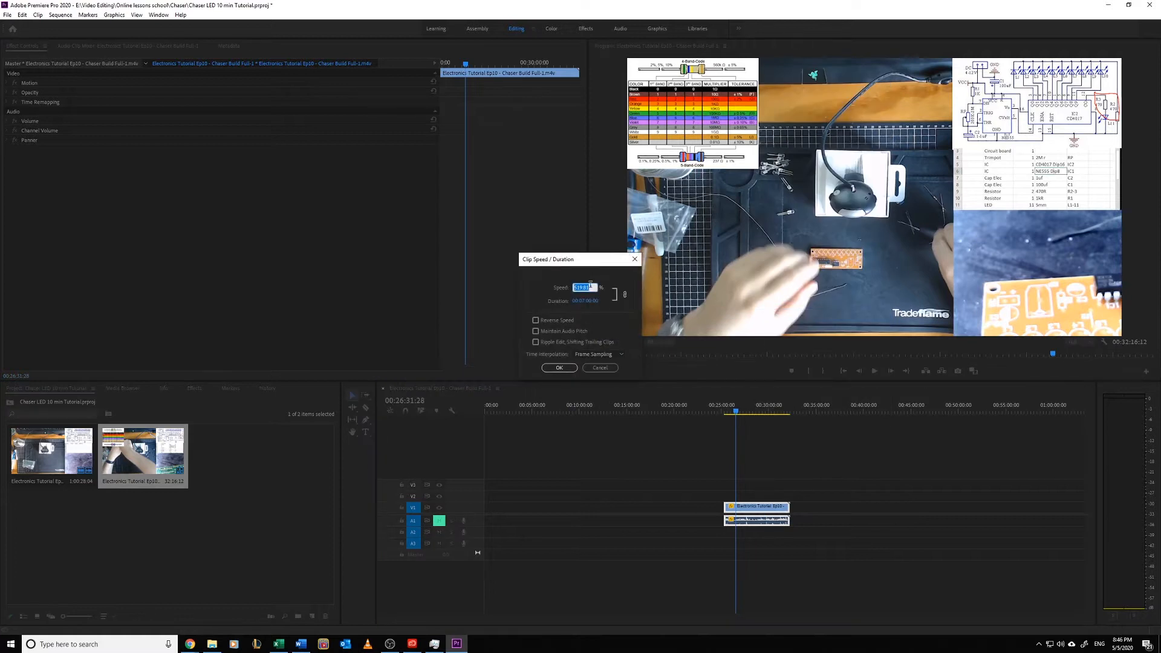
pyautogui.click(589, 301)
pyautogui.click(559, 367)
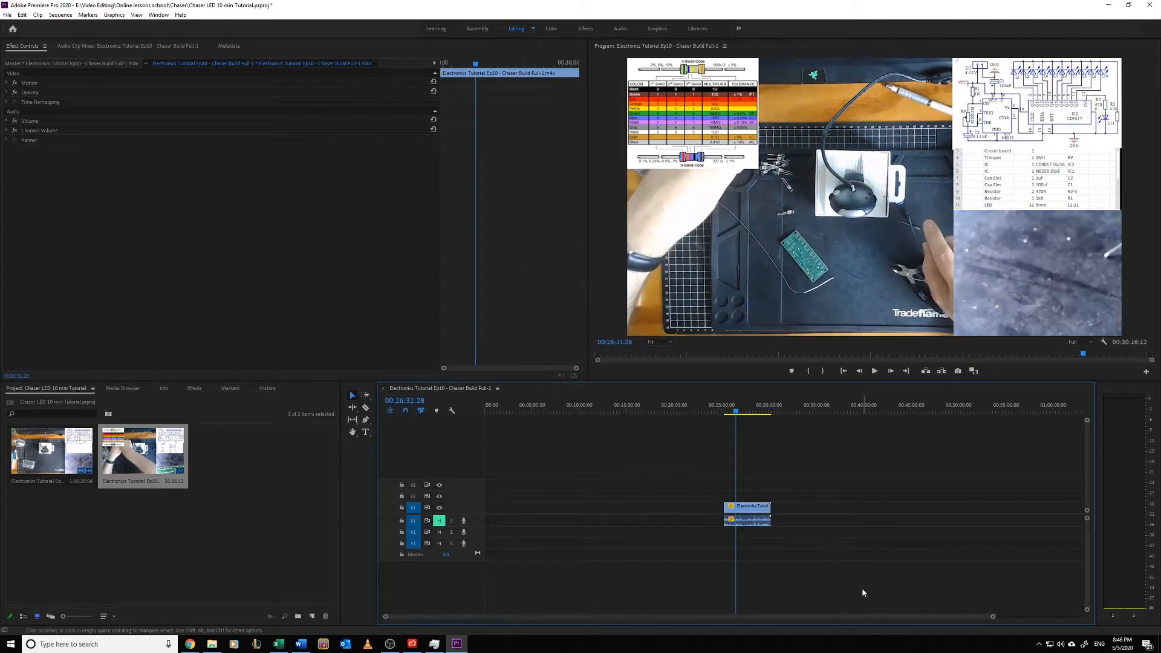
# - Preview the faster clip briefly and move it earlier on V1 to start at about 00:03:24
pyautogui.click(874, 370)
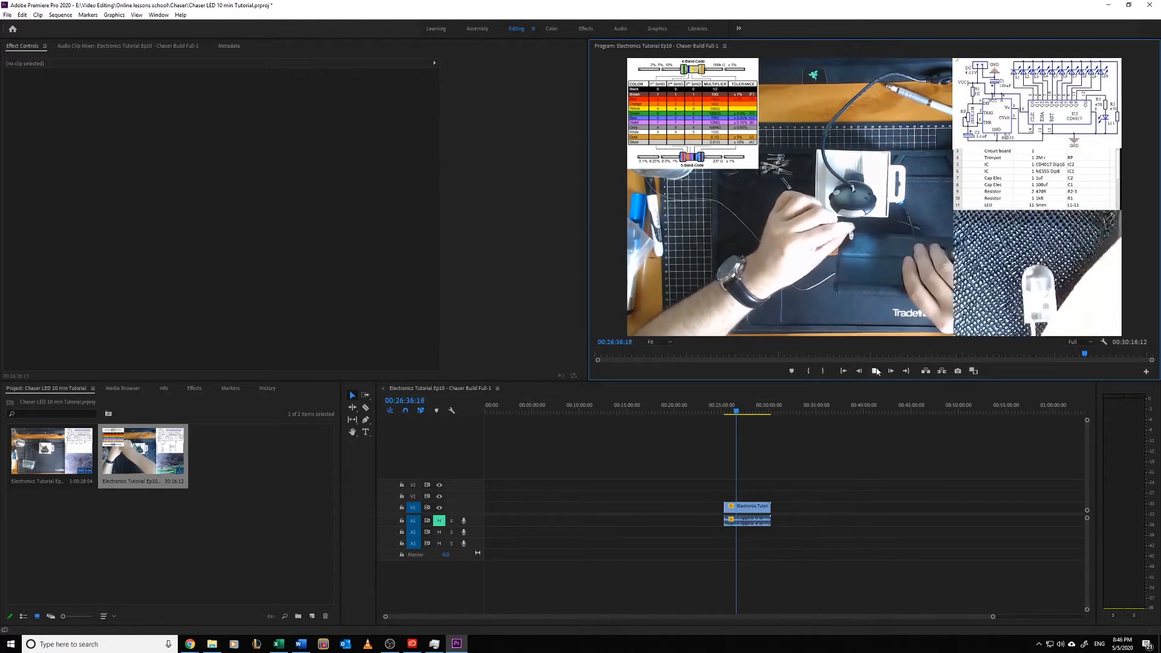
pyautogui.press('space')
pyautogui.moveTo(753, 509); pyautogui.dragTo(546, 518)
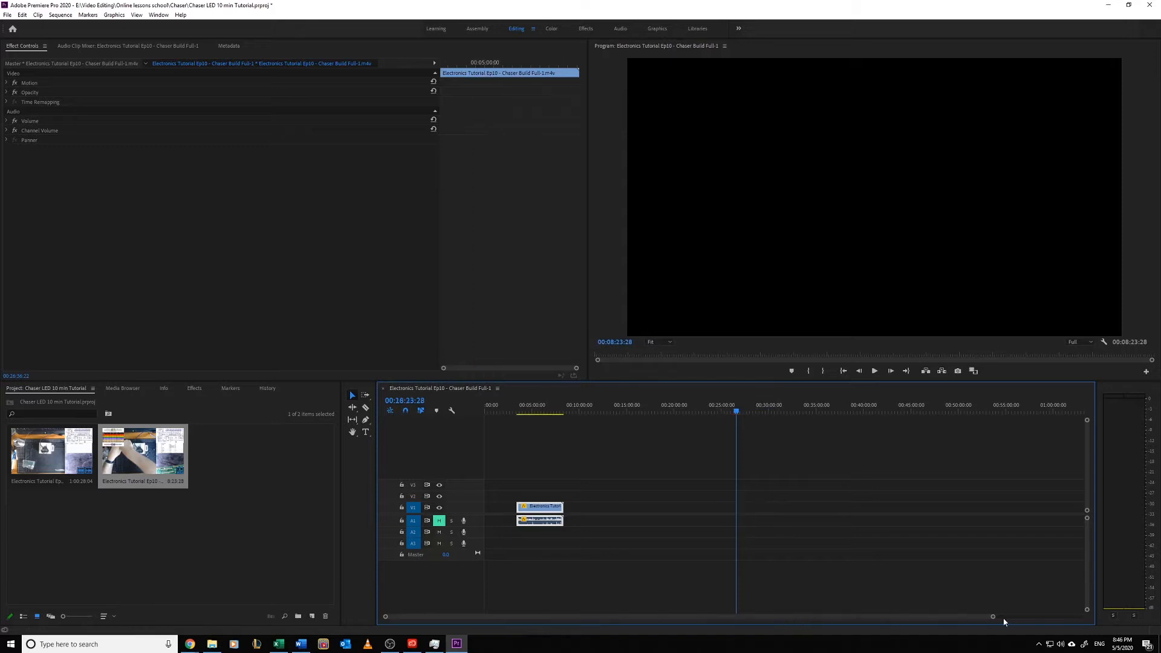
# - Switch to the Graphics workspace and download the free "Bold Text Glitch" title template from Adobe Stock
pyautogui.click(655, 29)
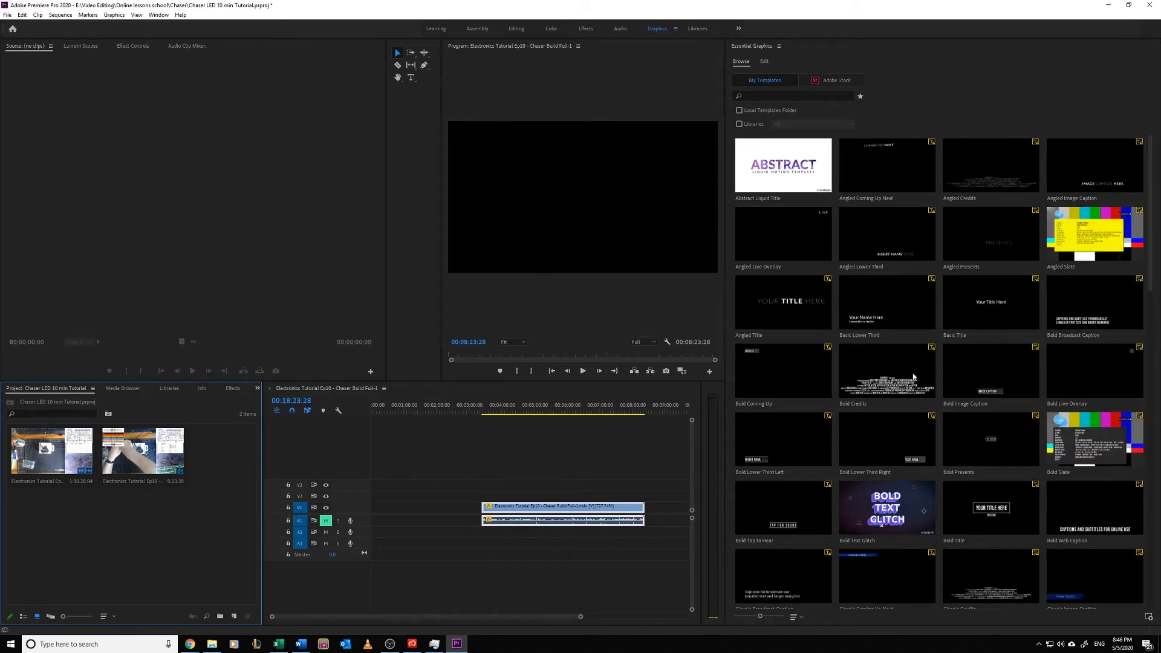
pyautogui.moveTo(799, 164)
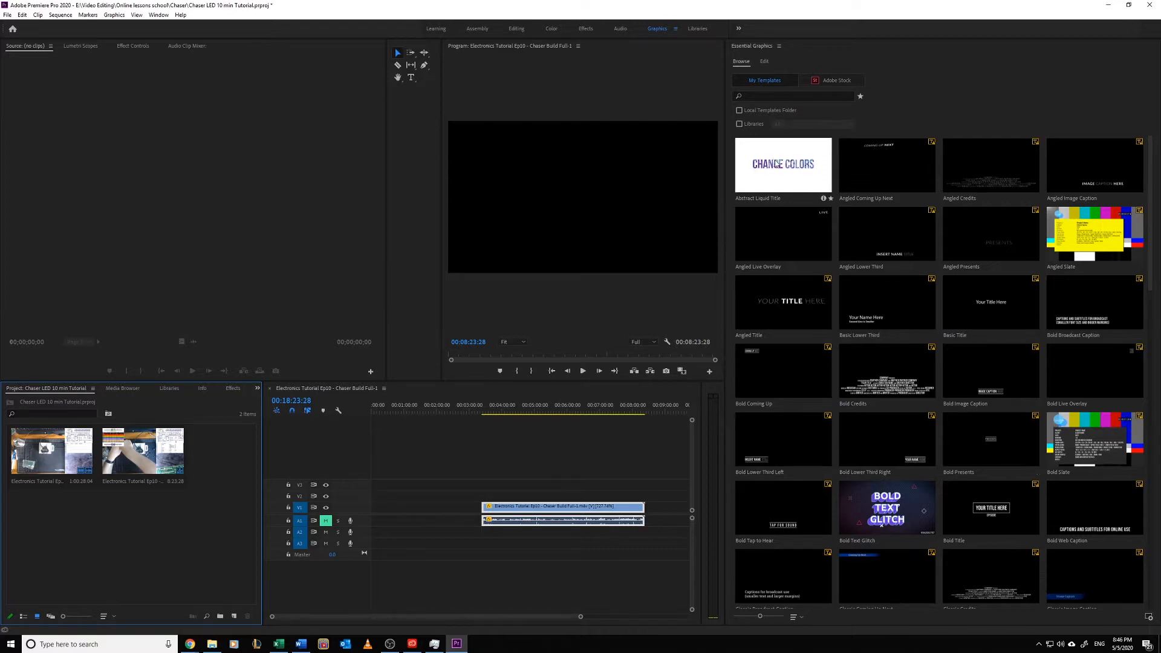
pyautogui.click(830, 81)
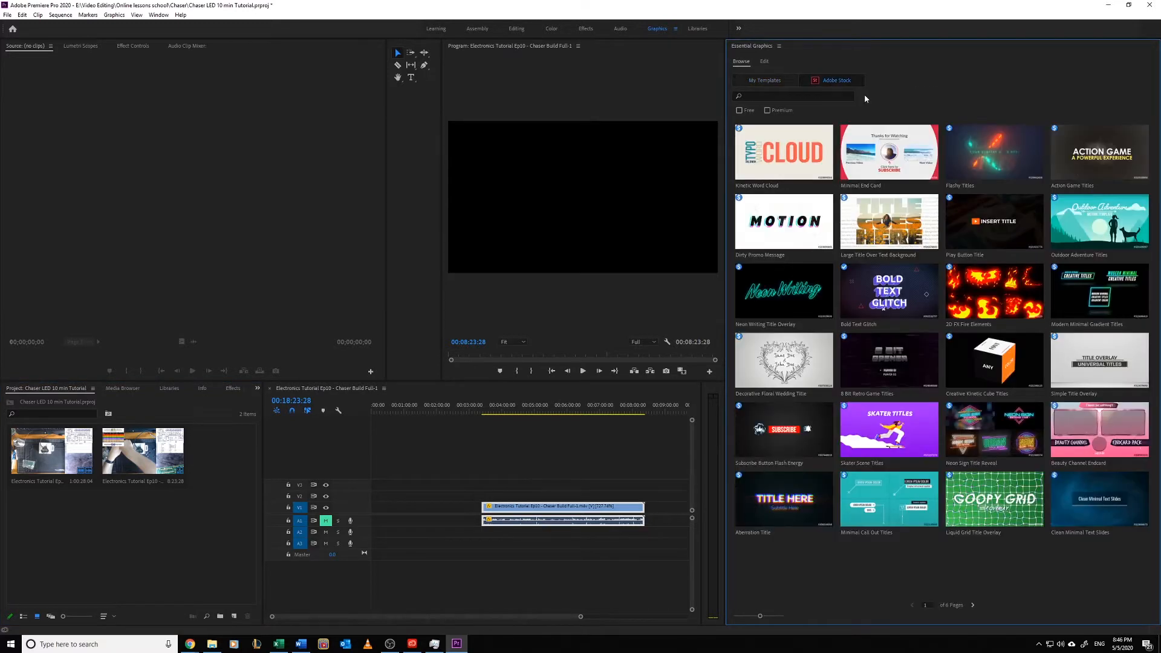
pyautogui.click(738, 111)
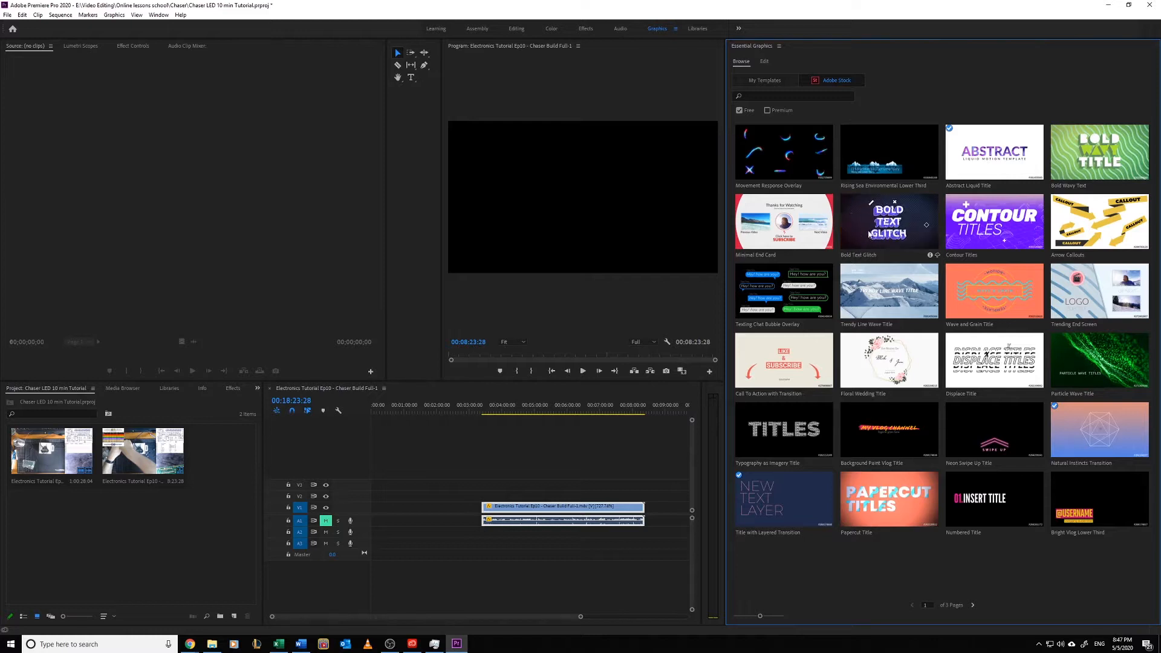
pyautogui.rightClick(870, 234)
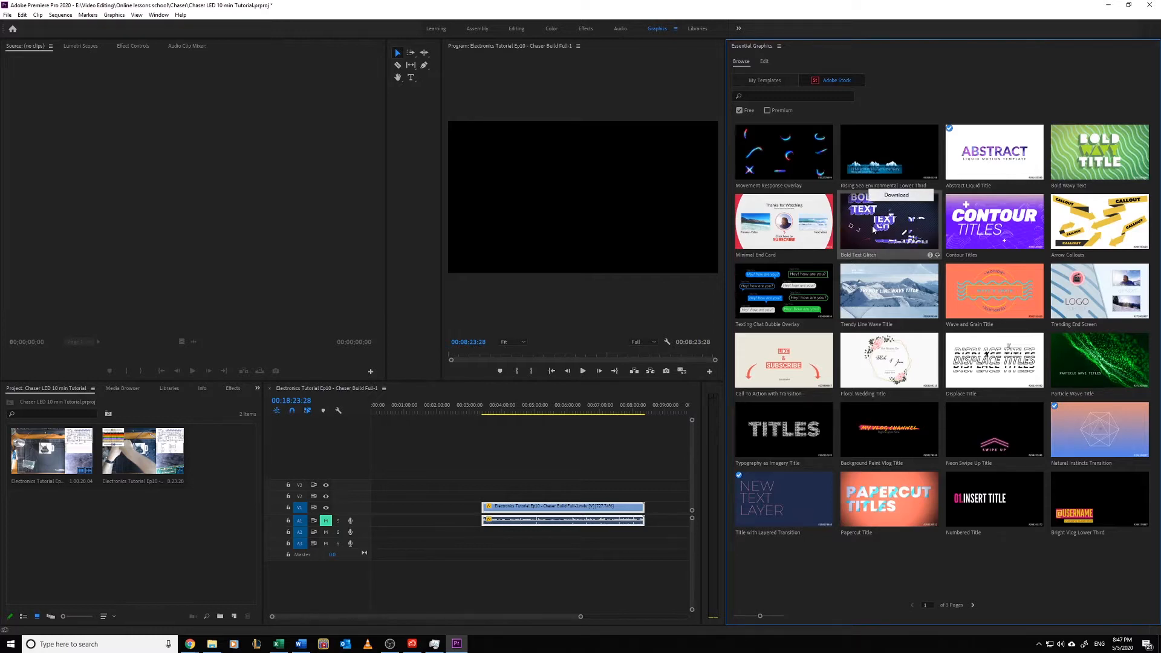
pyautogui.click(894, 196)
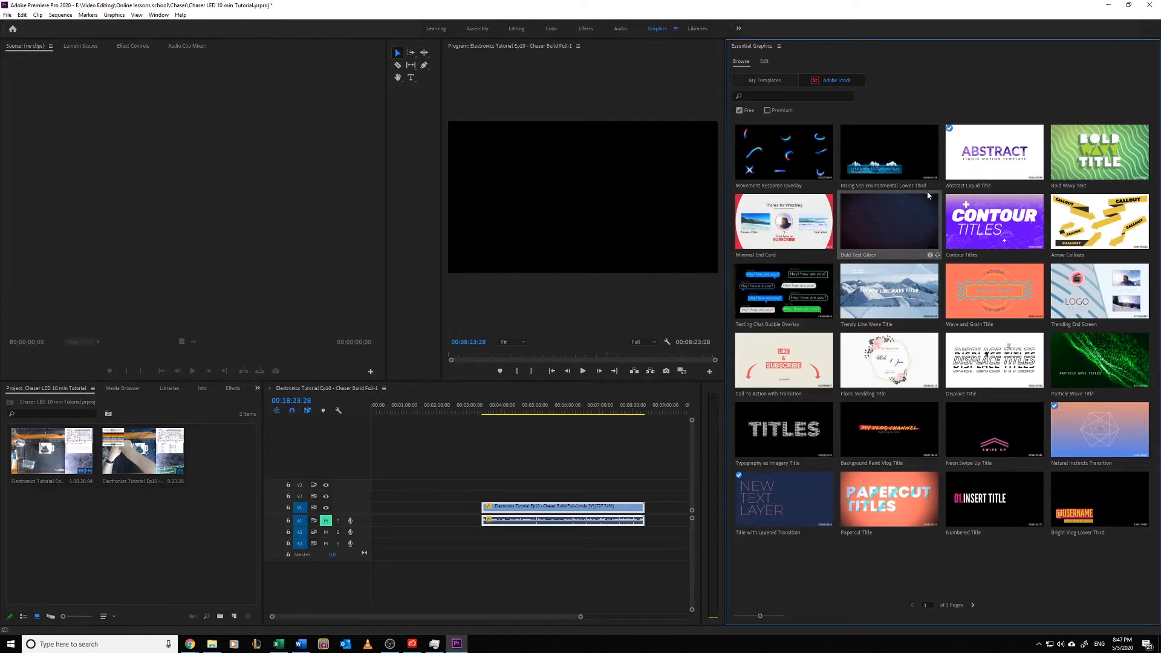
# - Place the "Bold Text Glitch" title from the saved templates on track V3 at the start of the sequence
pyautogui.click(763, 80)
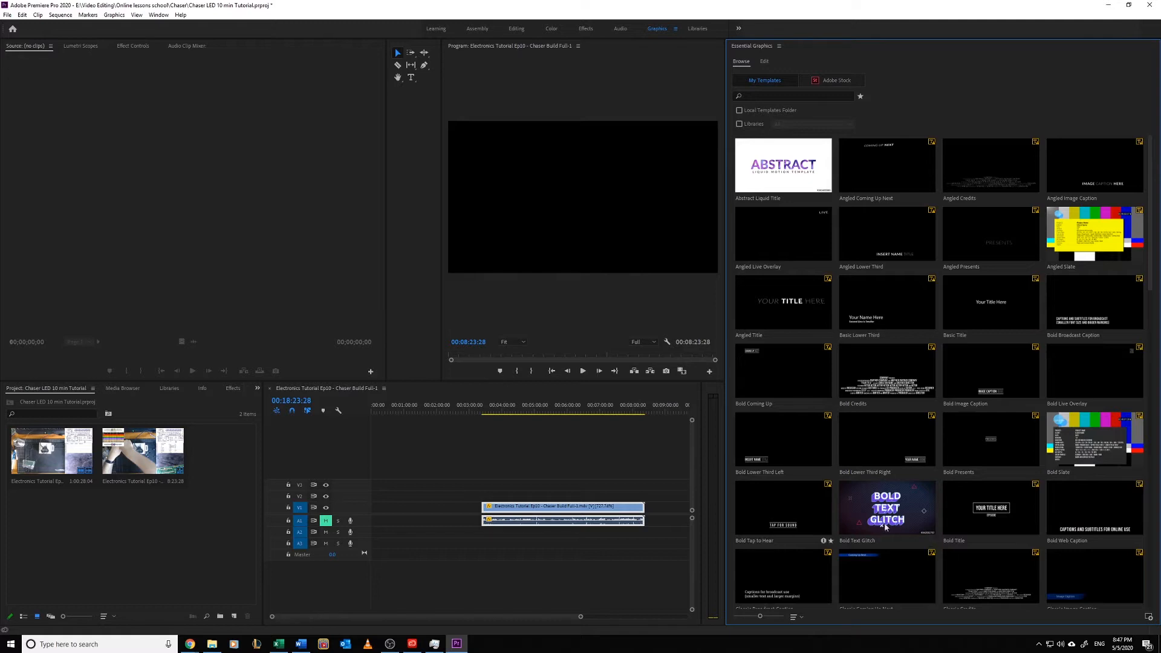
pyautogui.moveTo(891, 503); pyautogui.dragTo(370, 485)
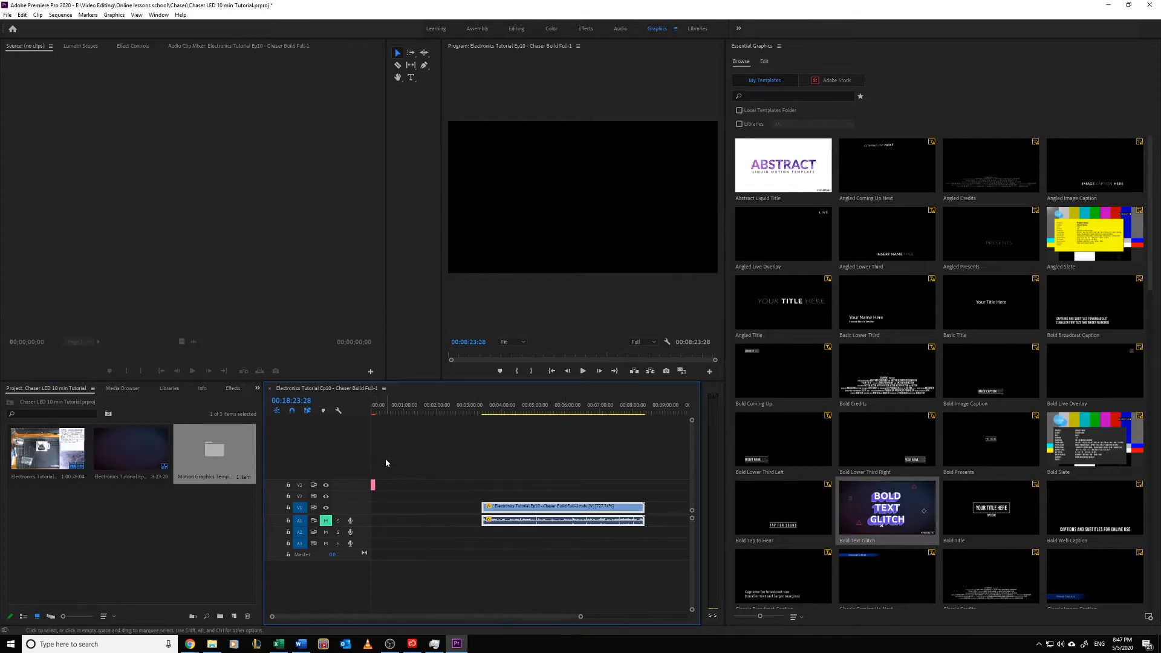
# - Place the playhead on the opening title at 00:00:02:06 and switch to the Editing workspace
pyautogui.keyDown('alt'); pyautogui.scroll(2, 387, 460); pyautogui.keyUp('alt')
pyautogui.scroll(1, 502, 581)
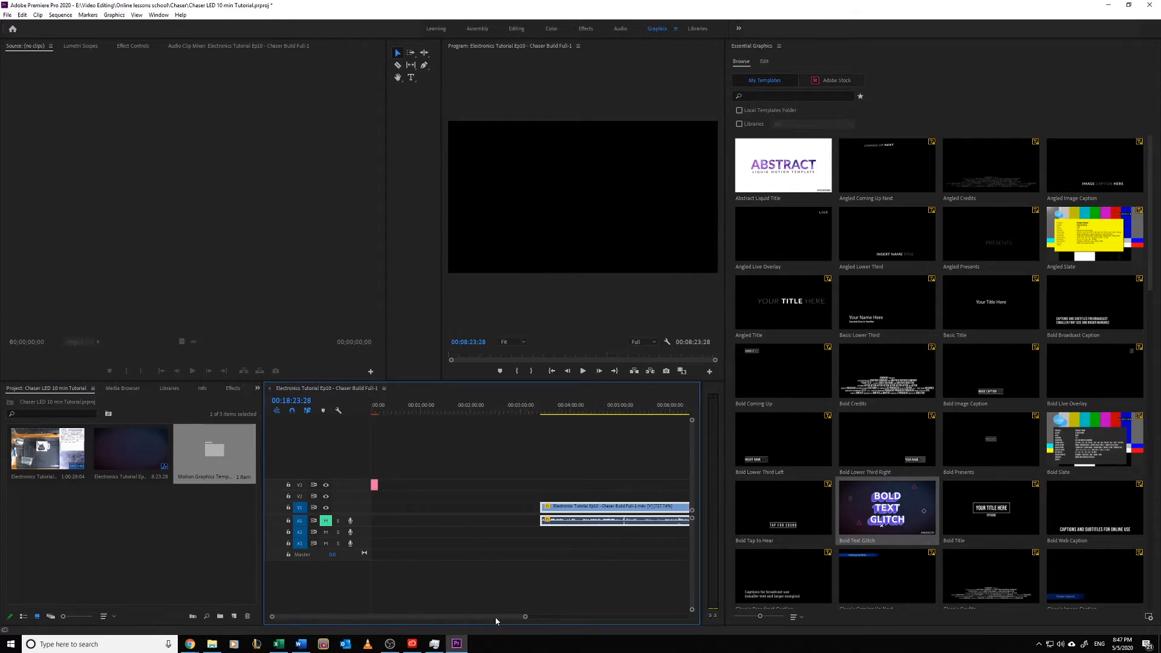
pyautogui.click(374, 412)
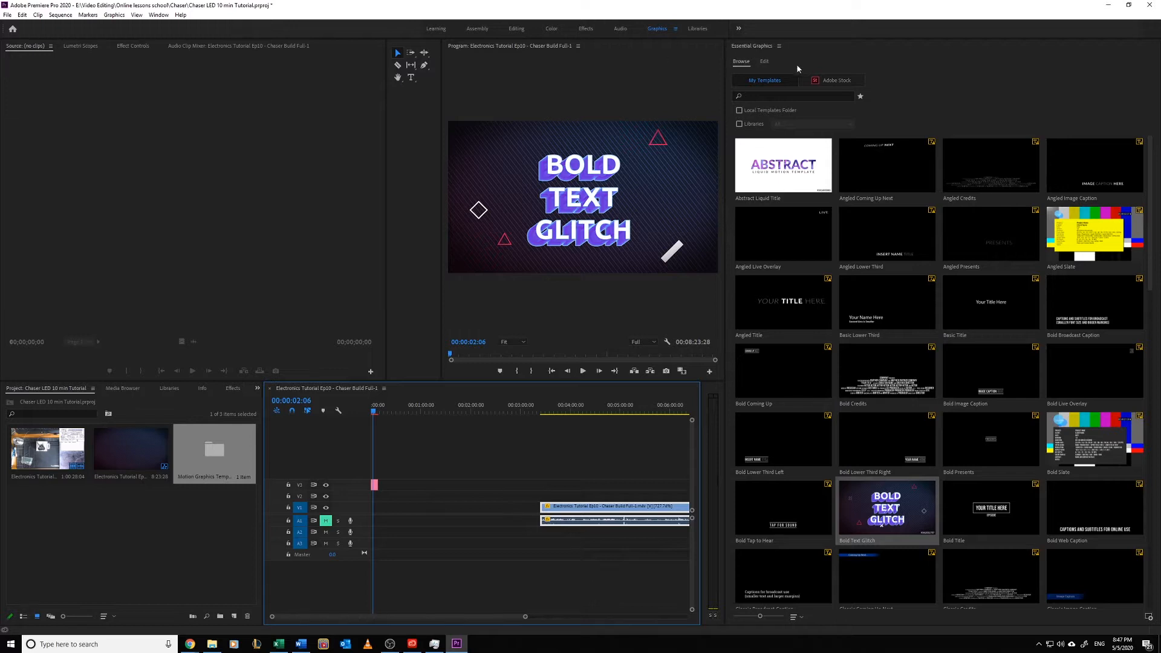
pyautogui.click(516, 28)
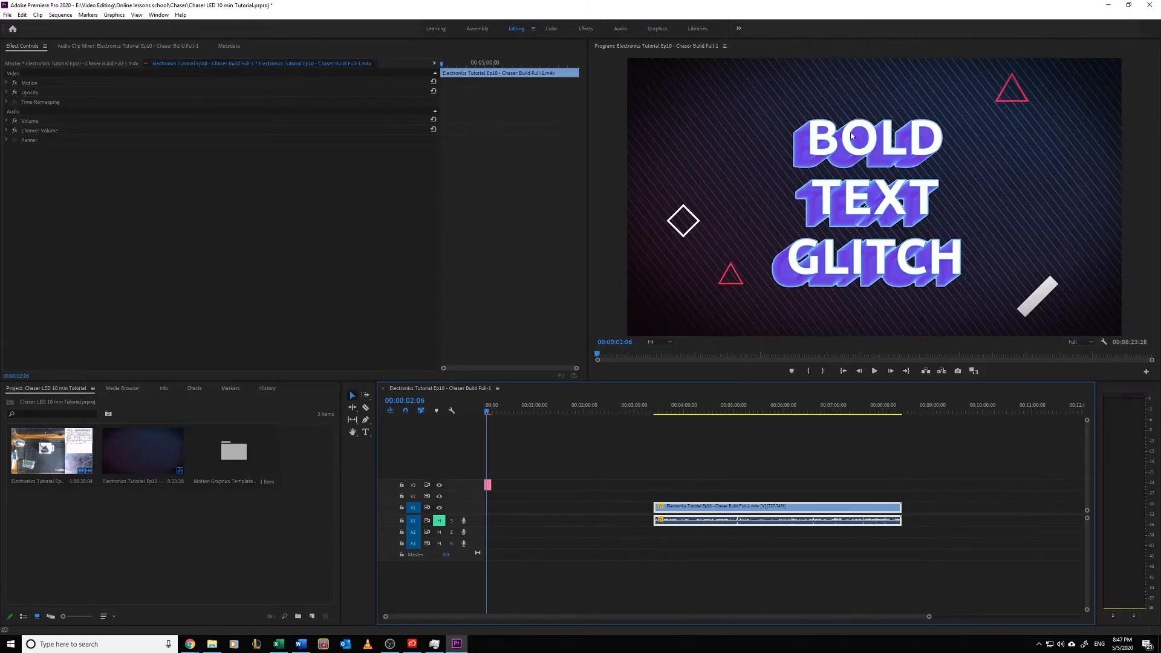
# - Replace the first line of the title graphic, "BOLD", with "Chaser LED"
pyautogui.doubleClick(833, 200)
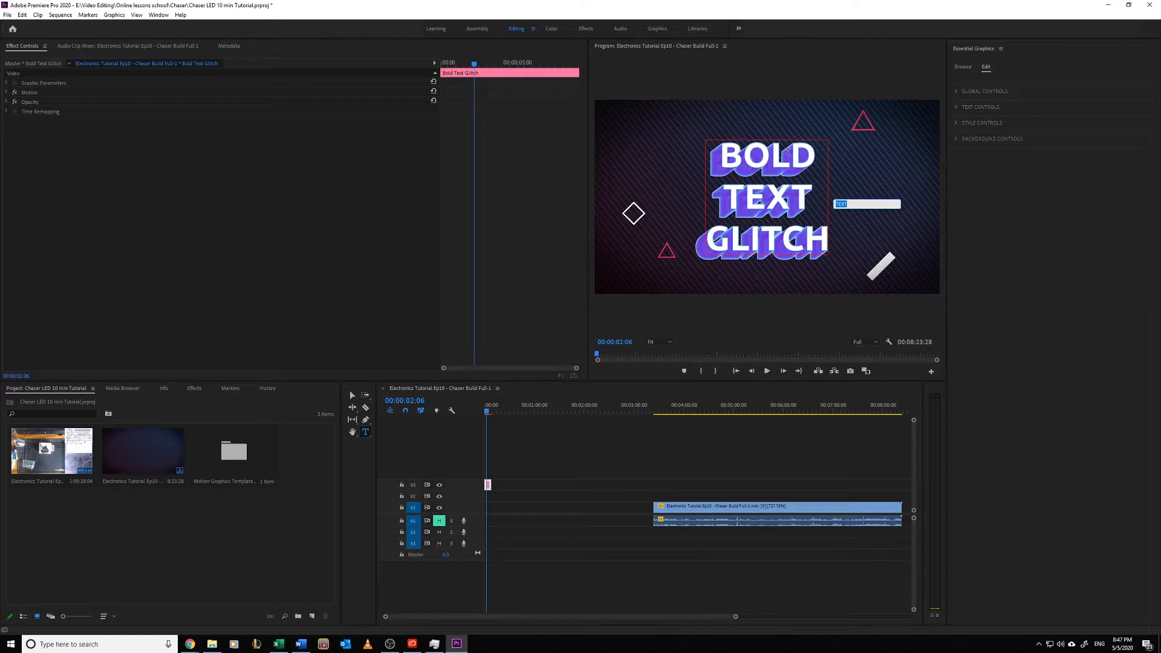
pyautogui.doubleClick(774, 160)
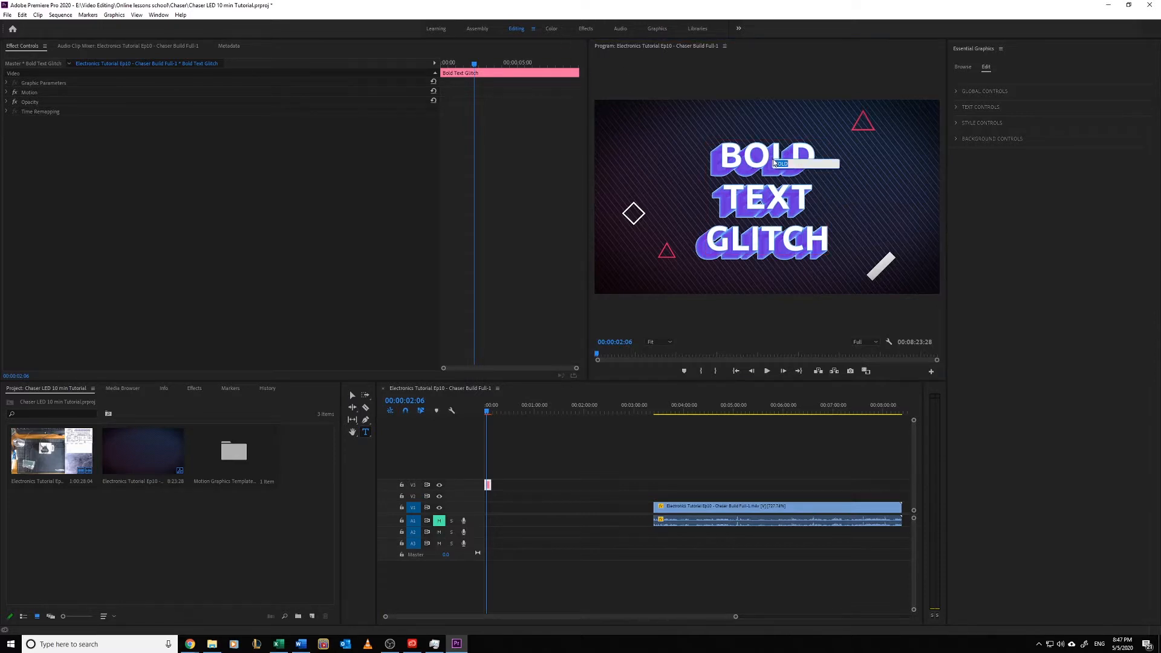
pyautogui.doubleClick(769, 197)
pyautogui.doubleClick(775, 242)
pyautogui.click(675, 255)
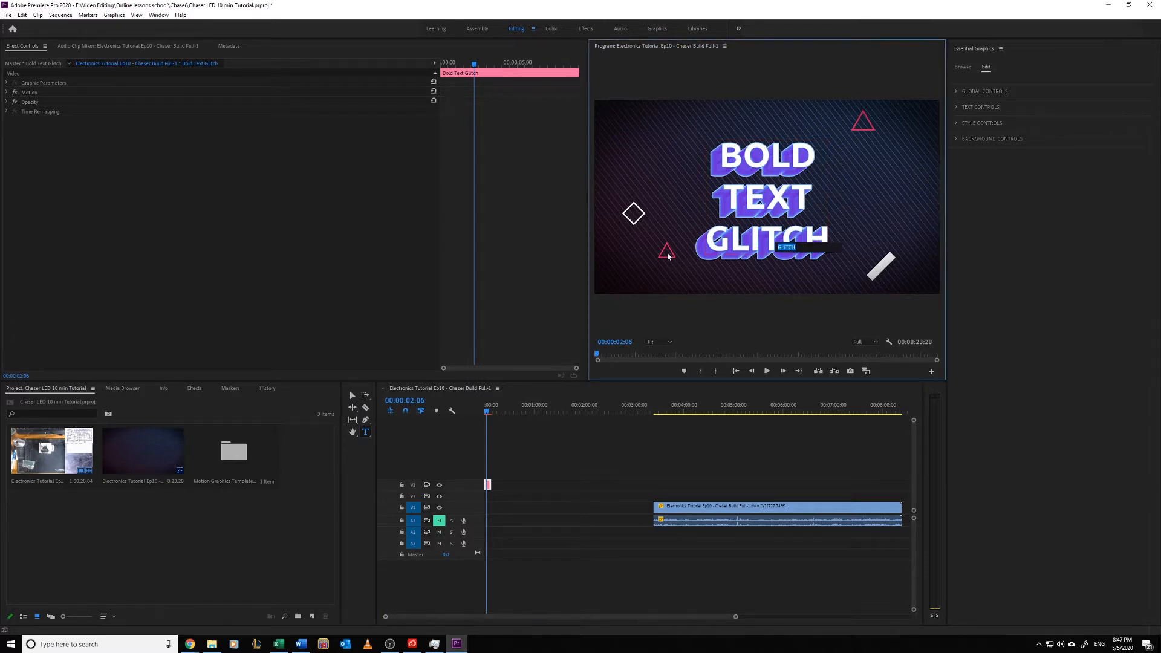
pyautogui.doubleClick(762, 244)
pyautogui.doubleClick(775, 168)
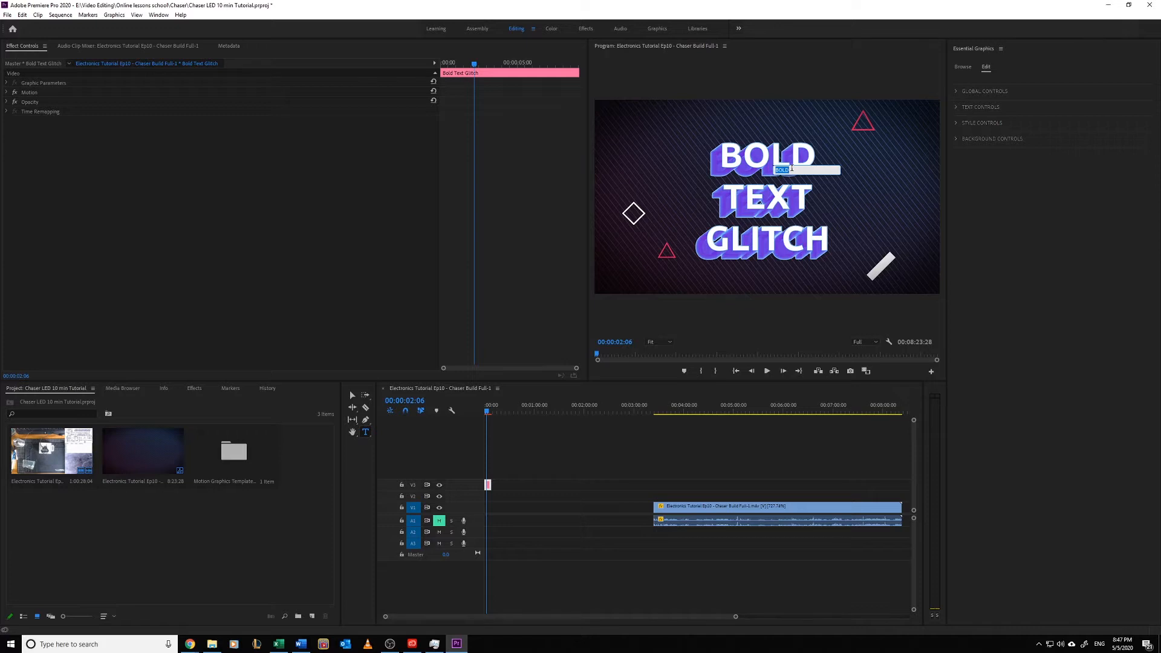
pyautogui.write('Chaser LE')
# - Change the title's second line to "Circuit Tutorial" and its third line to the author's surname
pyautogui.doubleClick(784, 205)
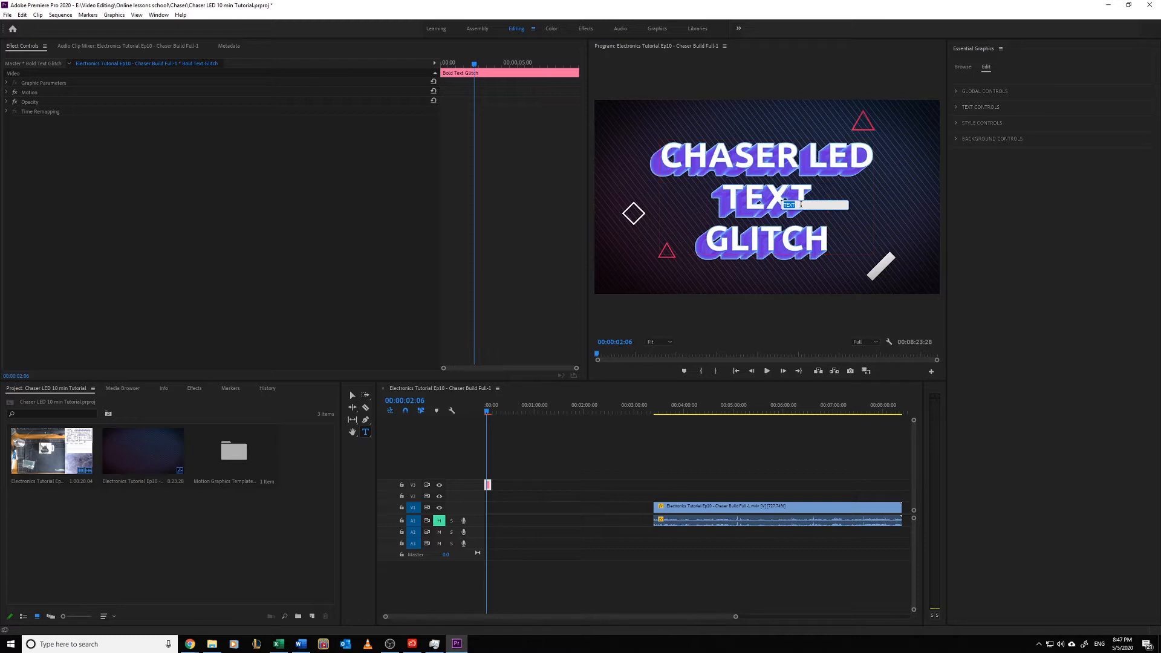
pyautogui.press('BackSpace')
pyautogui.write('Tutorial')
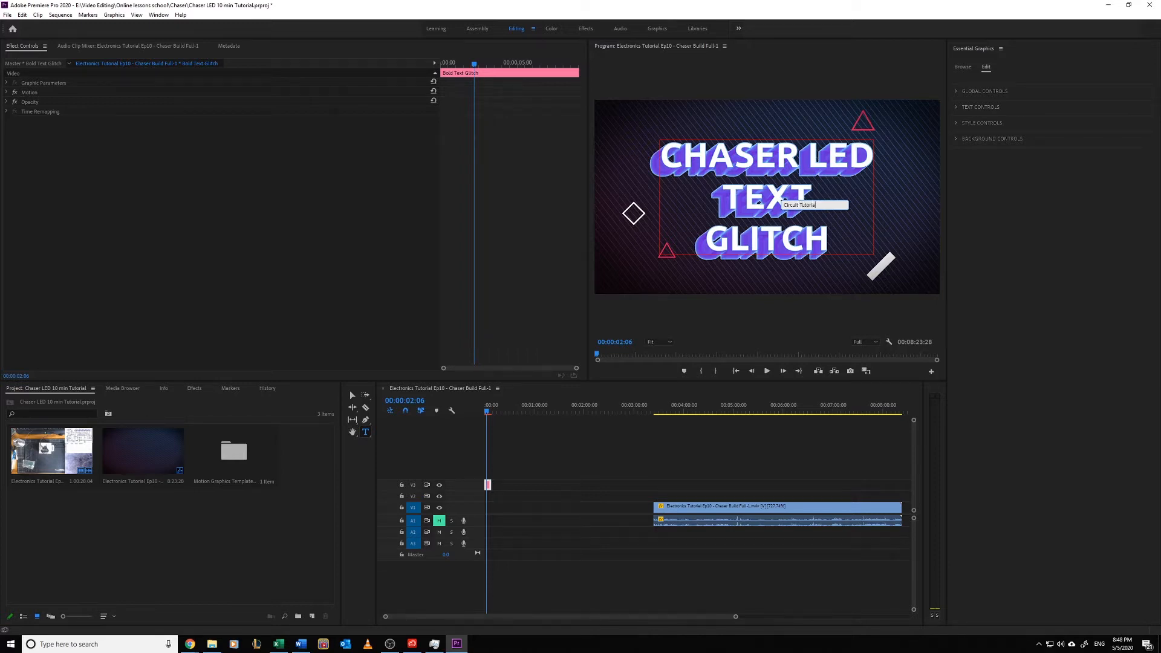
pyautogui.doubleClick(779, 250)
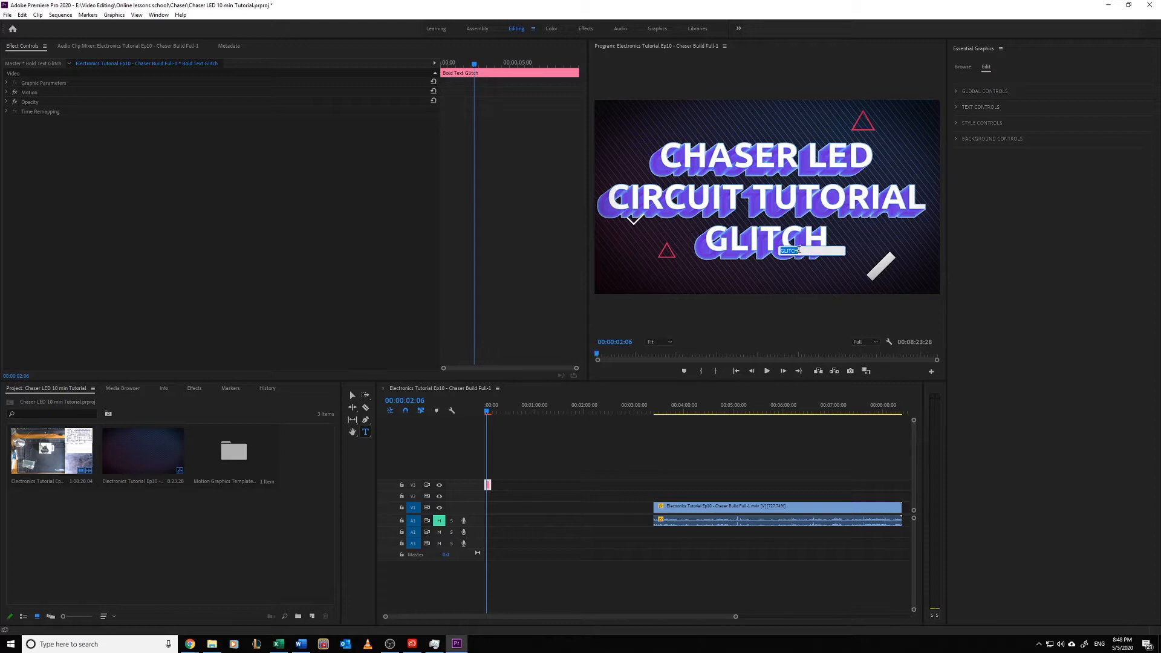
pyautogui.press('BackSpace')
pyautogui.click(1006, 261)
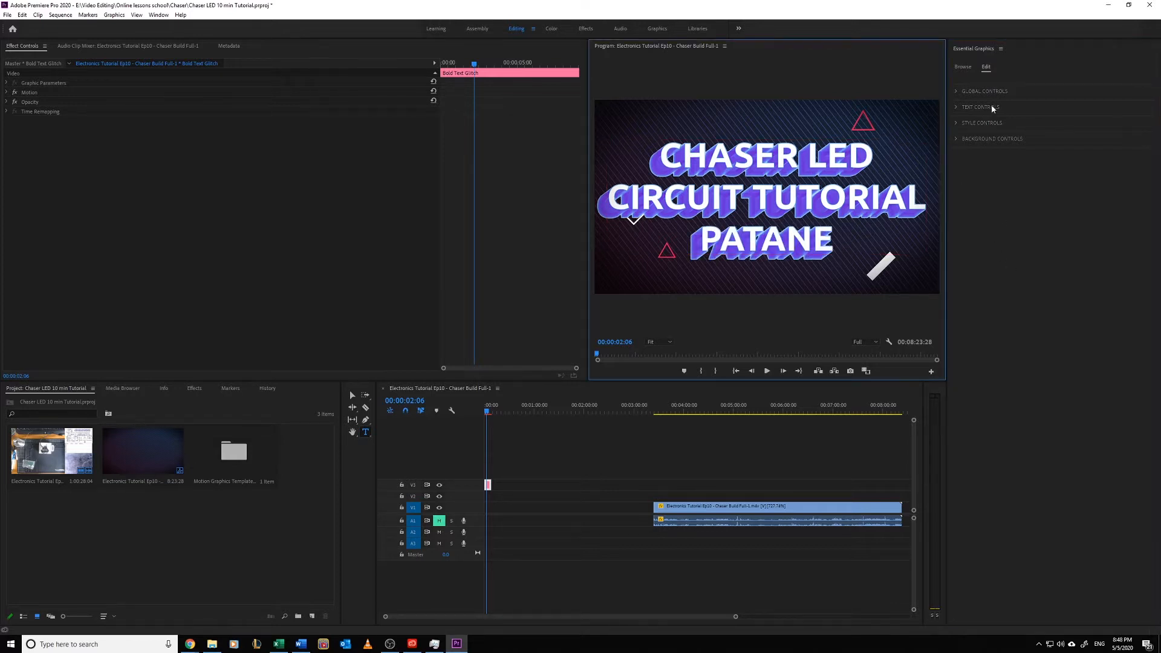
# - Open the title's text controls and look at the available fonts without choosing one
pyautogui.click(956, 107)
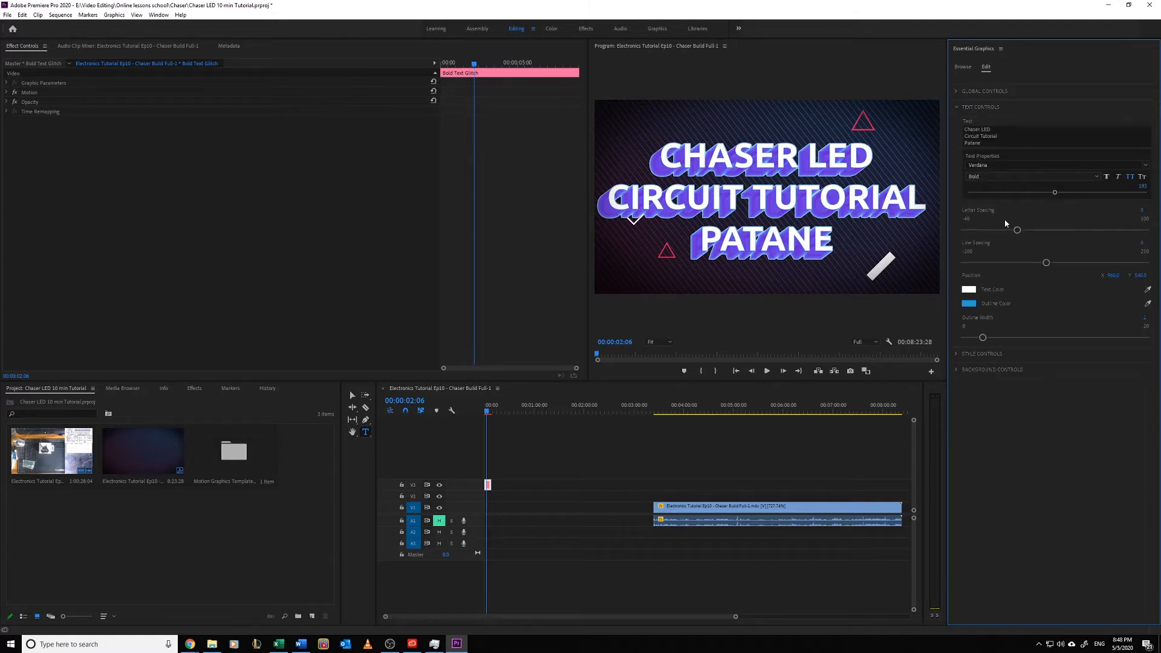
pyautogui.click(1031, 162)
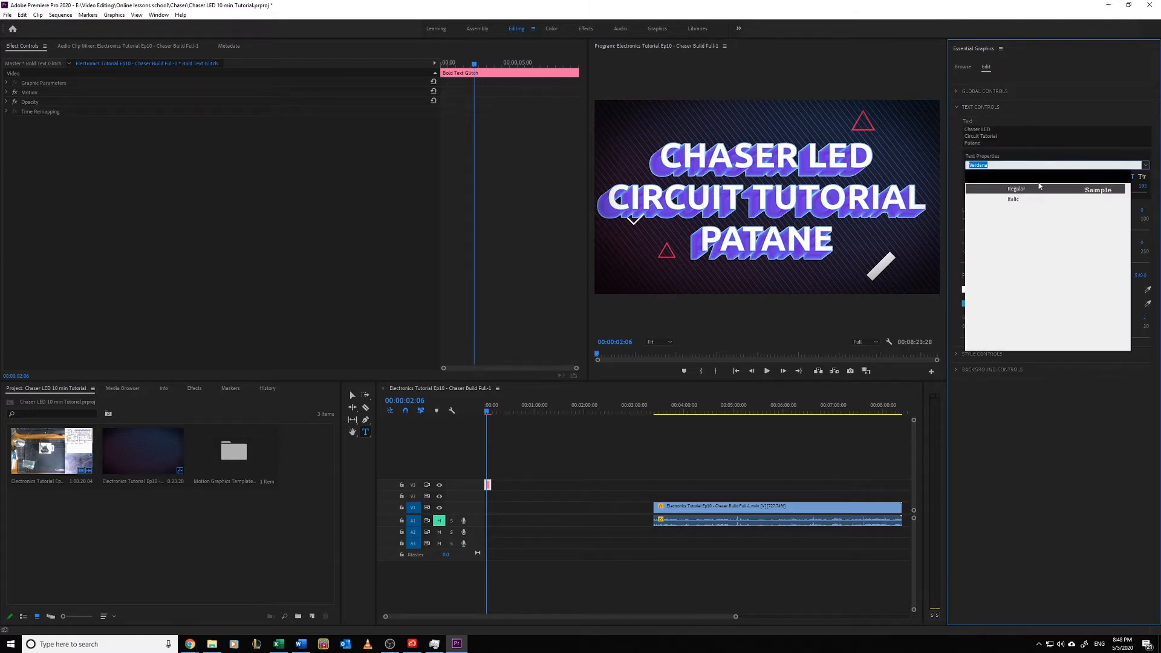
pyautogui.click(1039, 410)
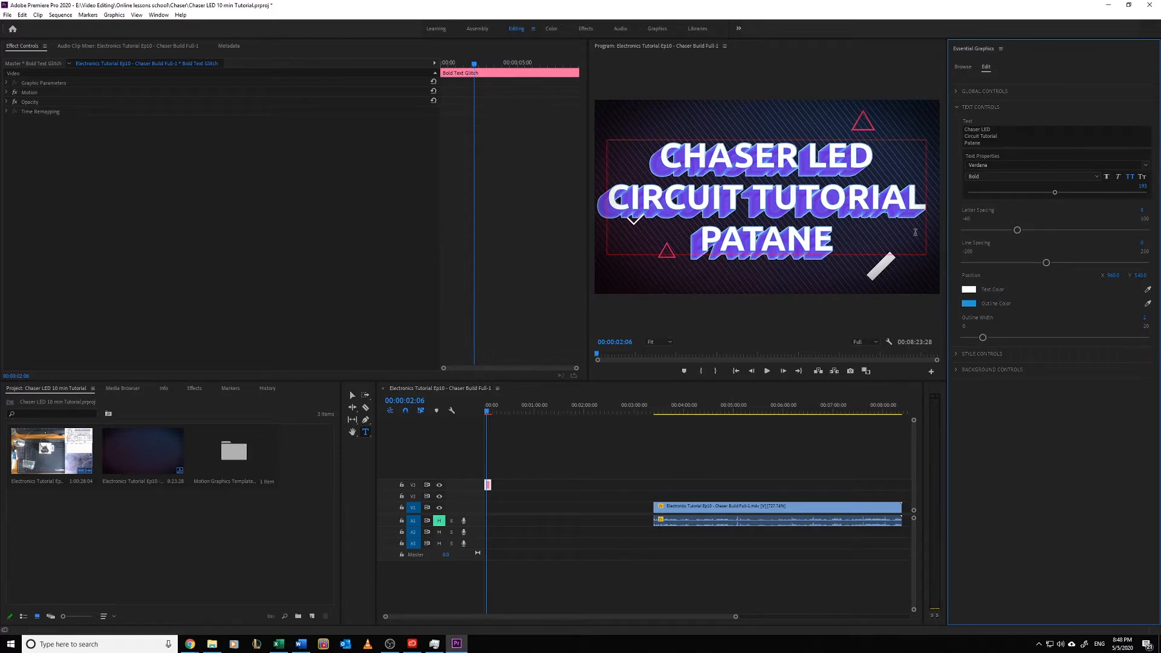
# - Play the opening title animation from the start of the sequence to past its end
pyautogui.click(623, 451)
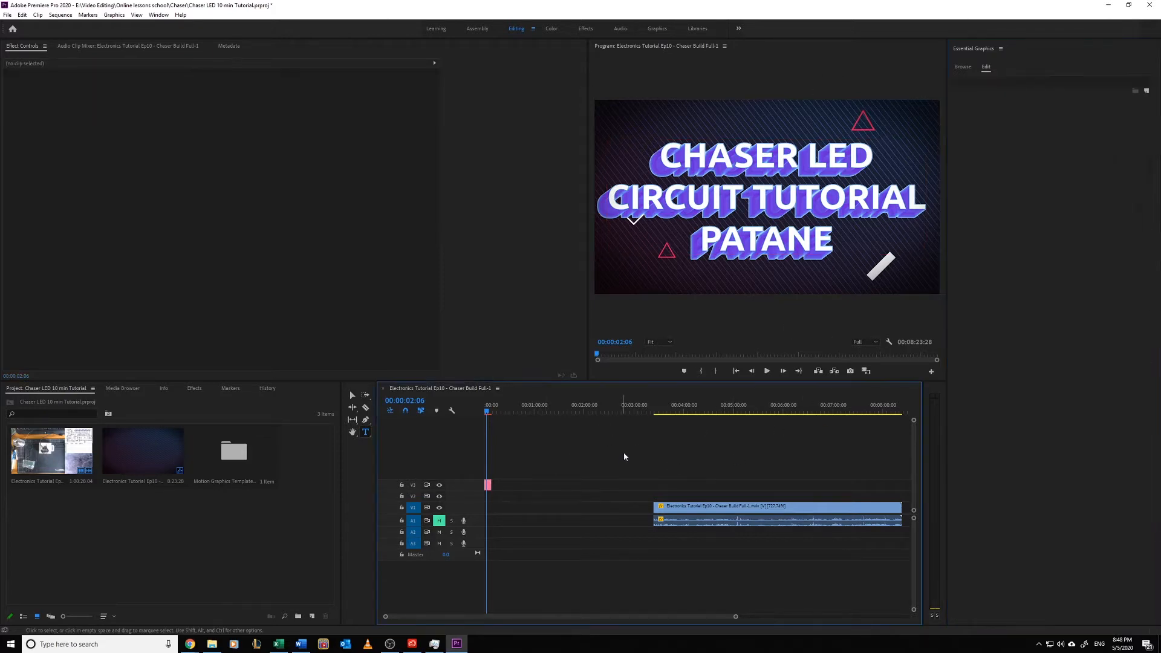
pyautogui.moveTo(488, 414); pyautogui.dragTo(474, 414)
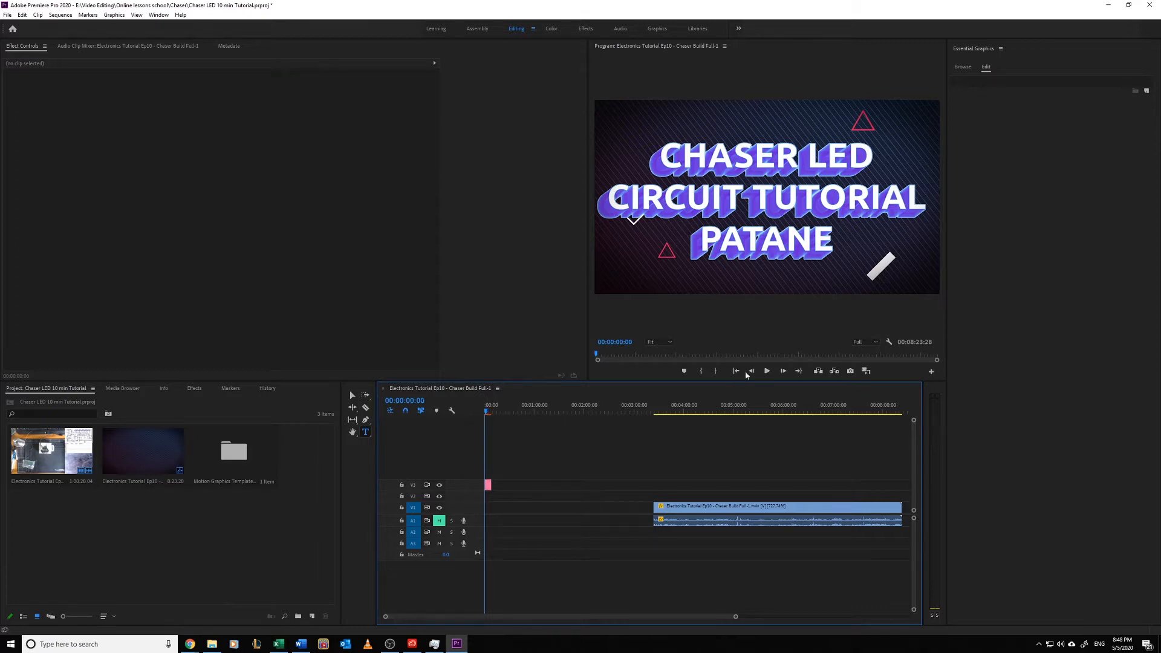
pyautogui.click(767, 370)
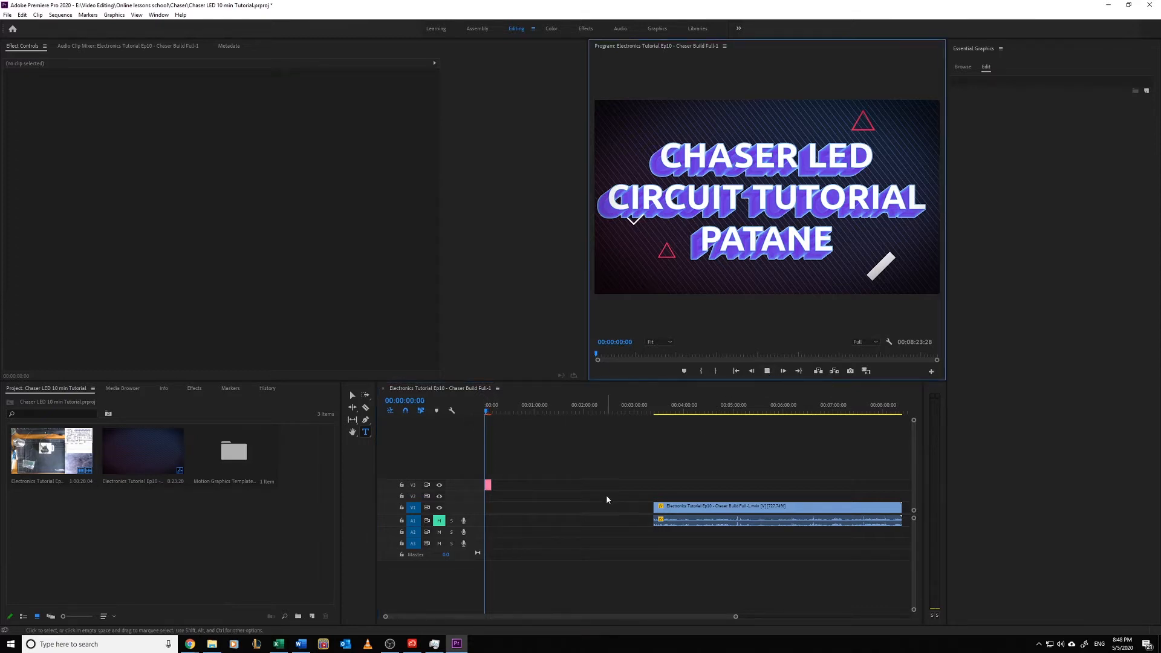
pyautogui.click(677, 618)
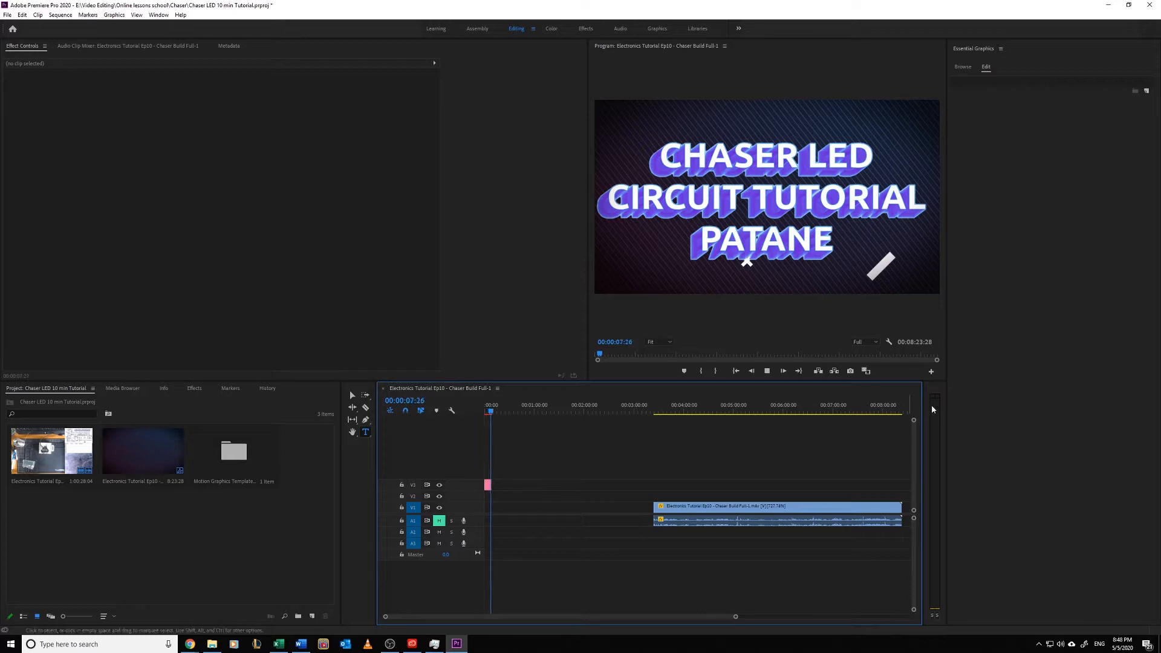
pyautogui.click(767, 371)
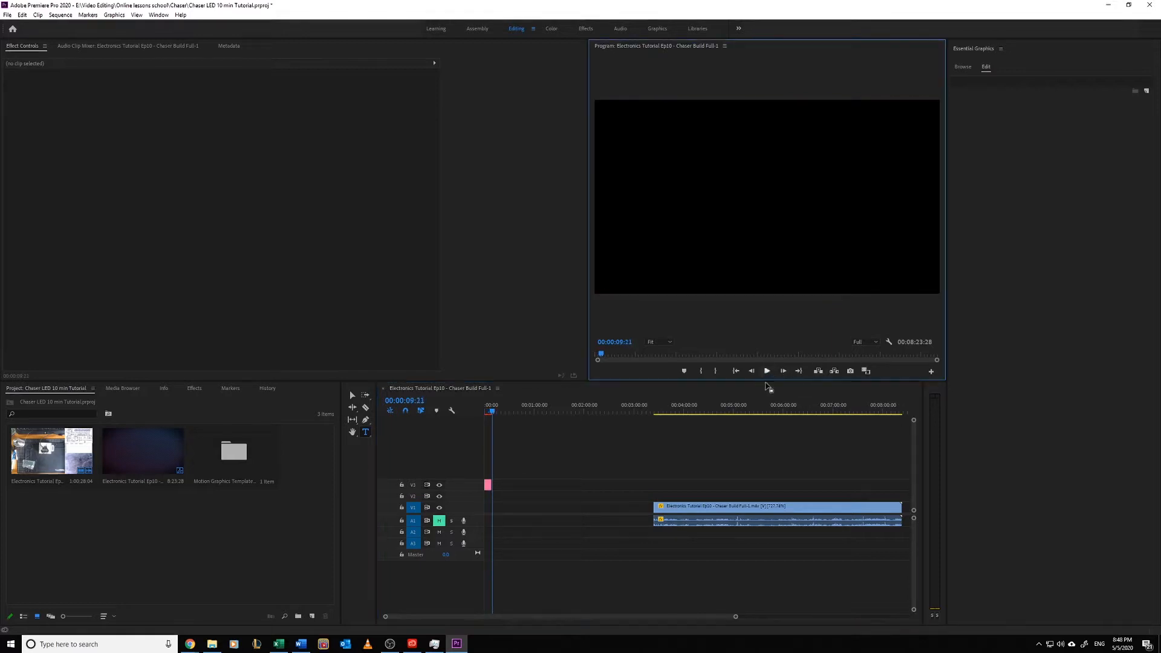
pyautogui.click(491, 413)
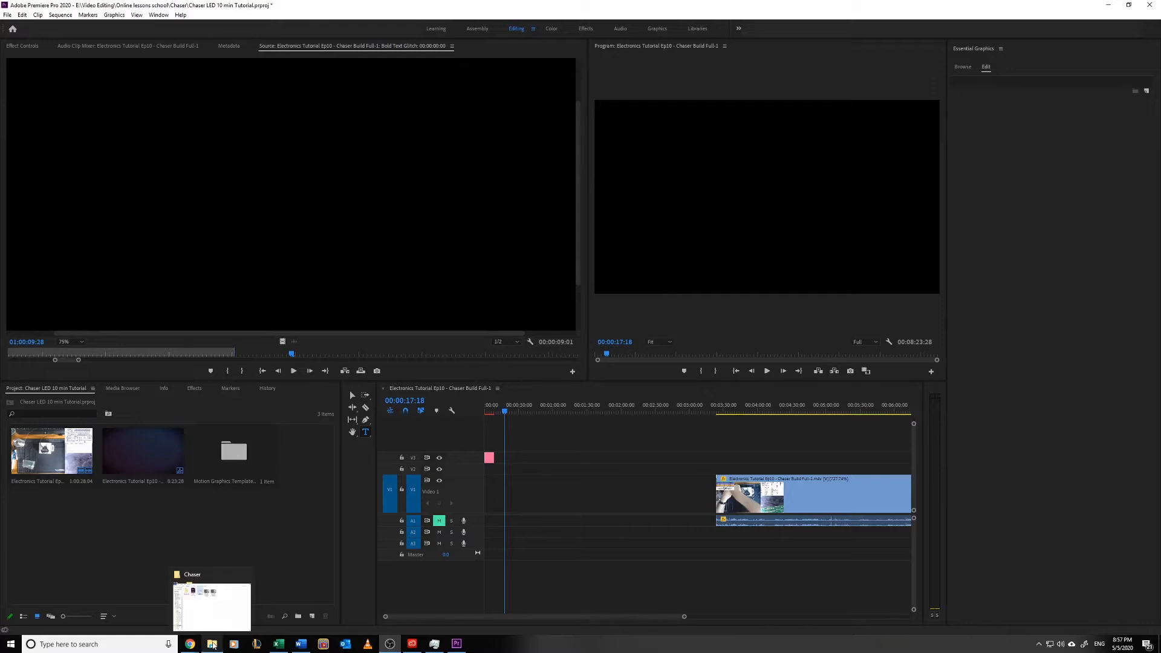
# - Import "Circuit Diagram.jpg" from the Chaser folder onto track V3 at 00:00:17:18
pyautogui.click(213, 645)
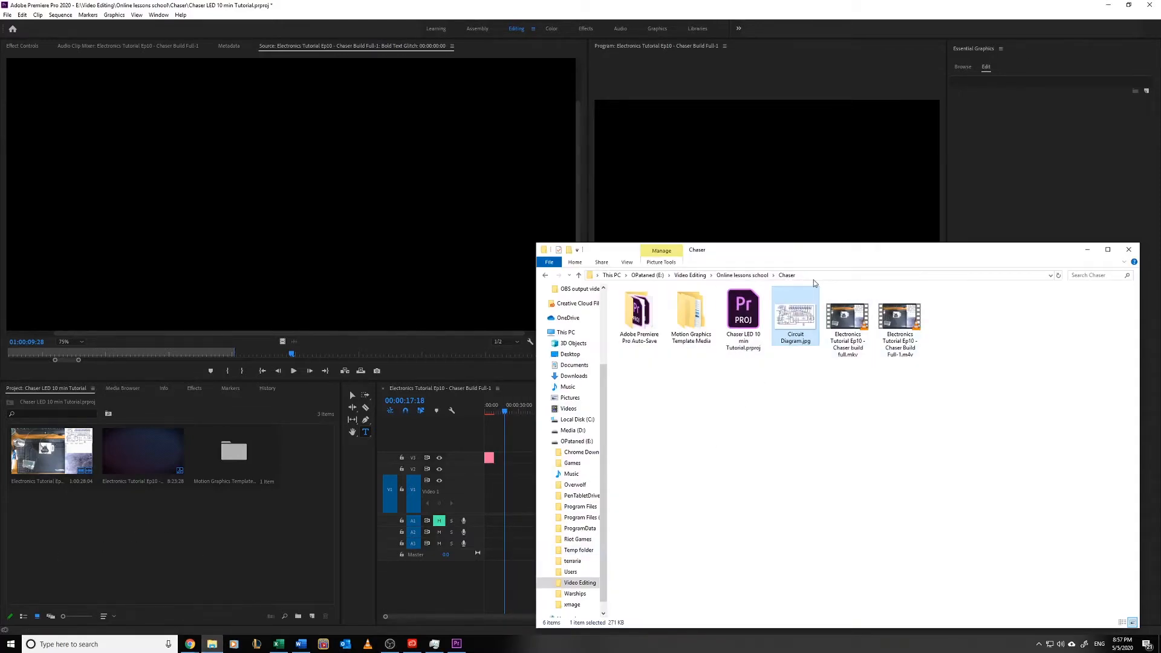
pyautogui.moveTo(806, 320); pyautogui.dragTo(516, 487)
pyautogui.moveTo(510, 461); pyautogui.dragTo(510, 461)
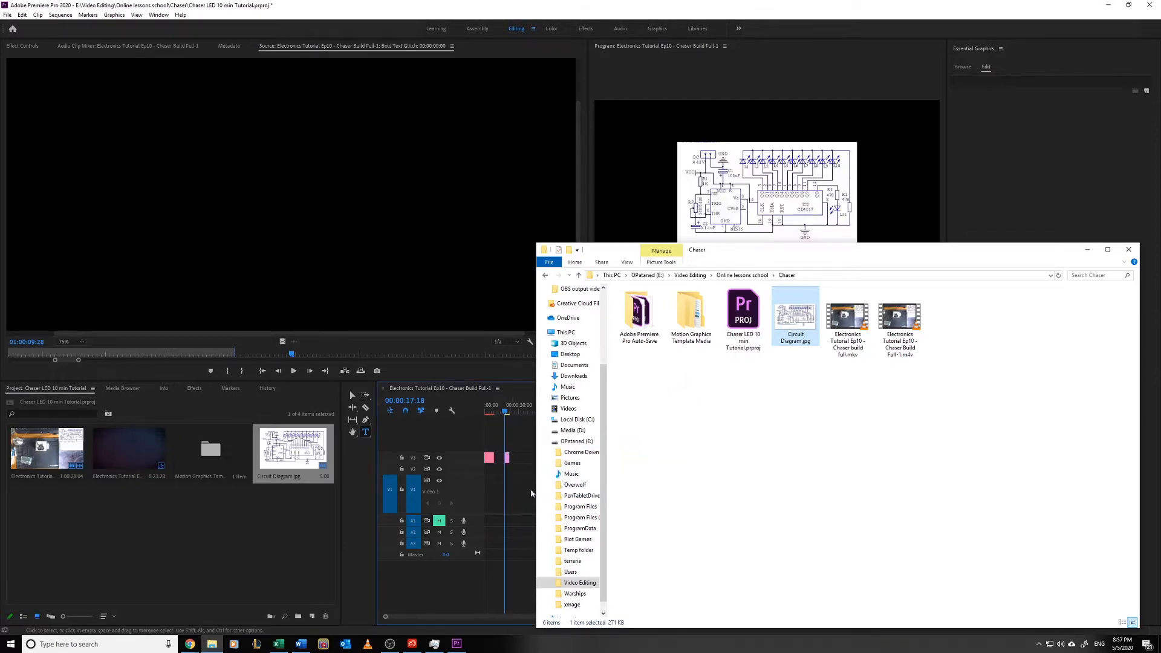
pyautogui.click(524, 492)
pyautogui.click(523, 489)
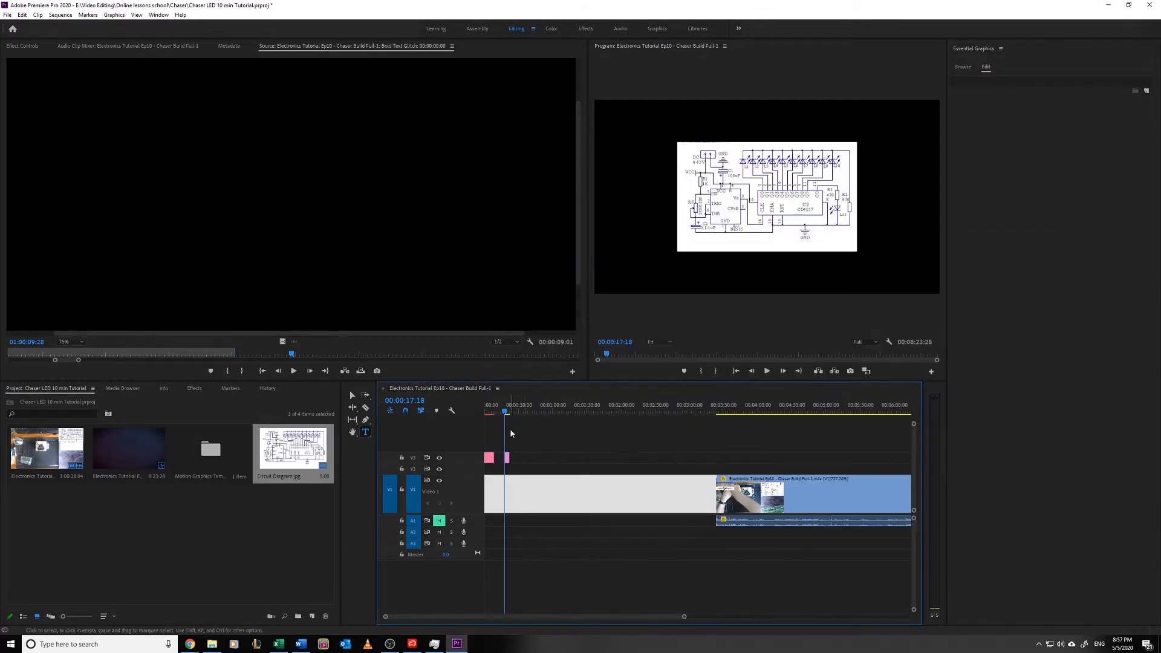
# - Stretch the circuit diagram clip on V3 at both ends to about 17 seconds, starting at about 00:00:14
pyautogui.click(508, 458)
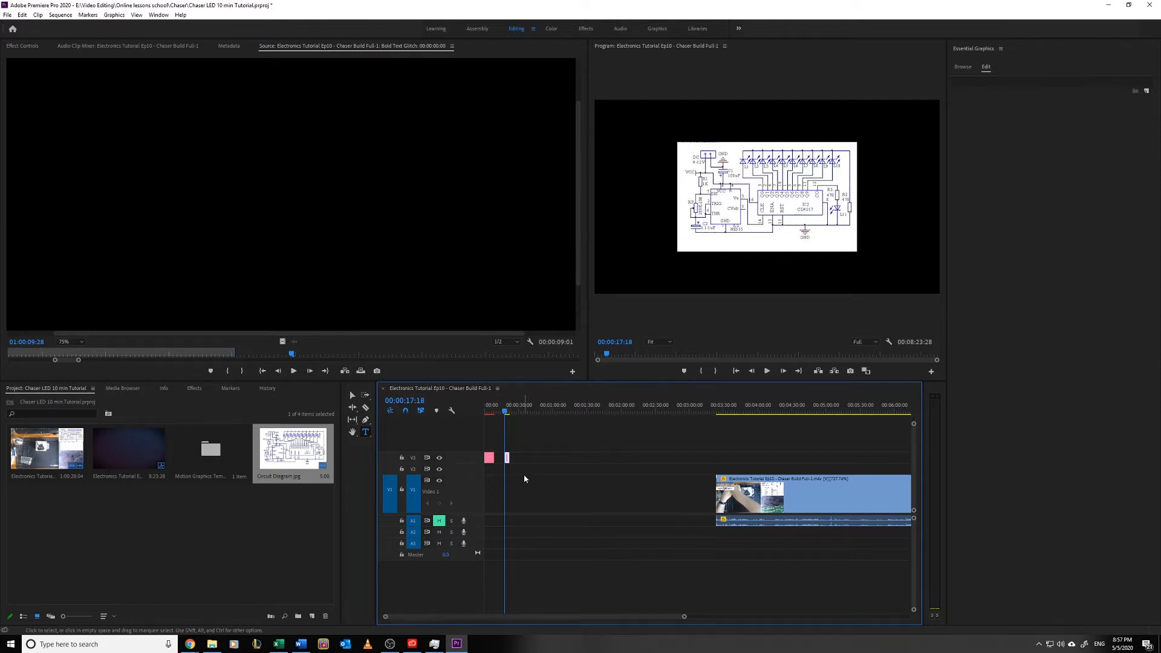
pyautogui.press('=')
pyautogui.press('=')
pyautogui.press('=')
pyautogui.press('=')
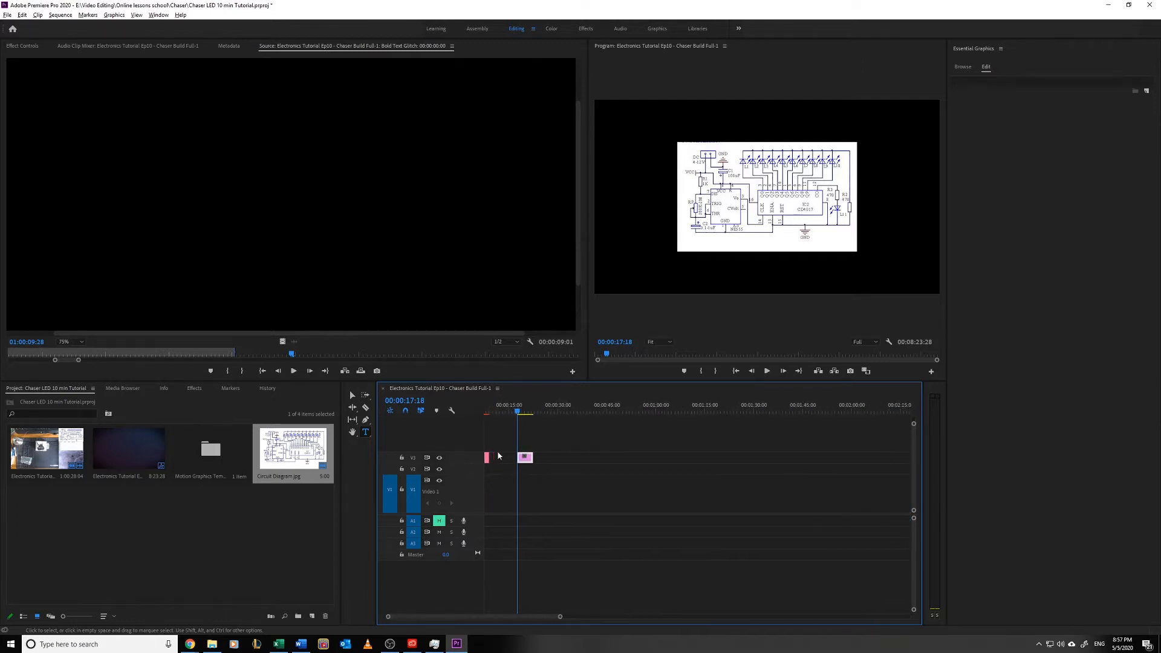
pyautogui.press('=')
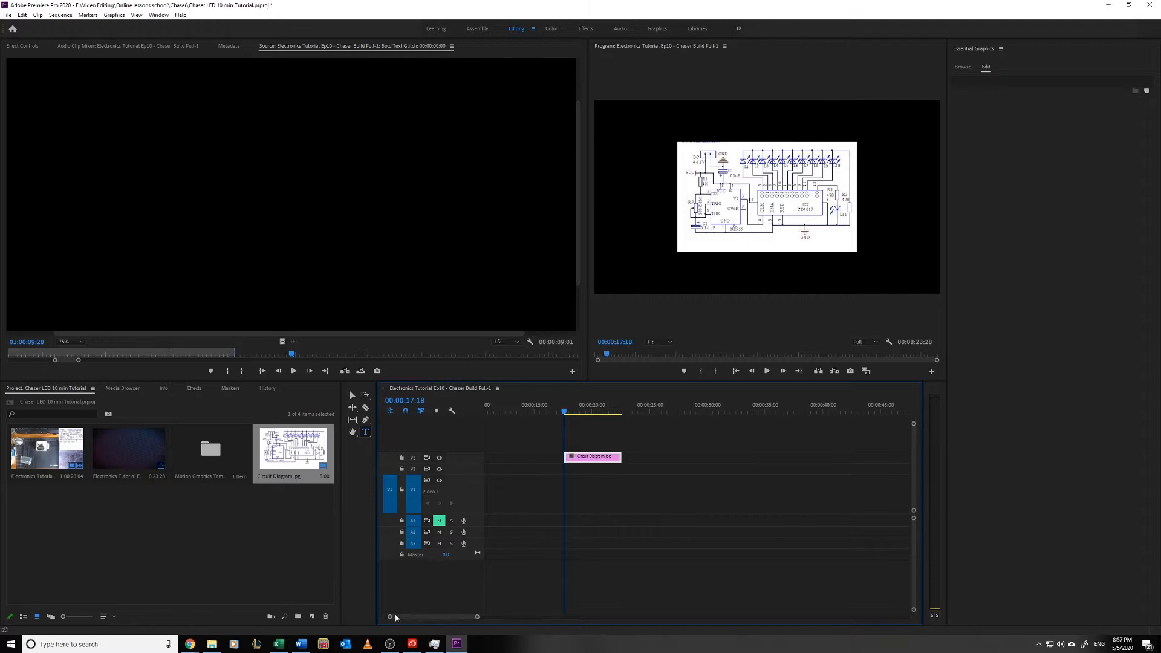
pyautogui.moveTo(396, 617); pyautogui.dragTo(370, 615)
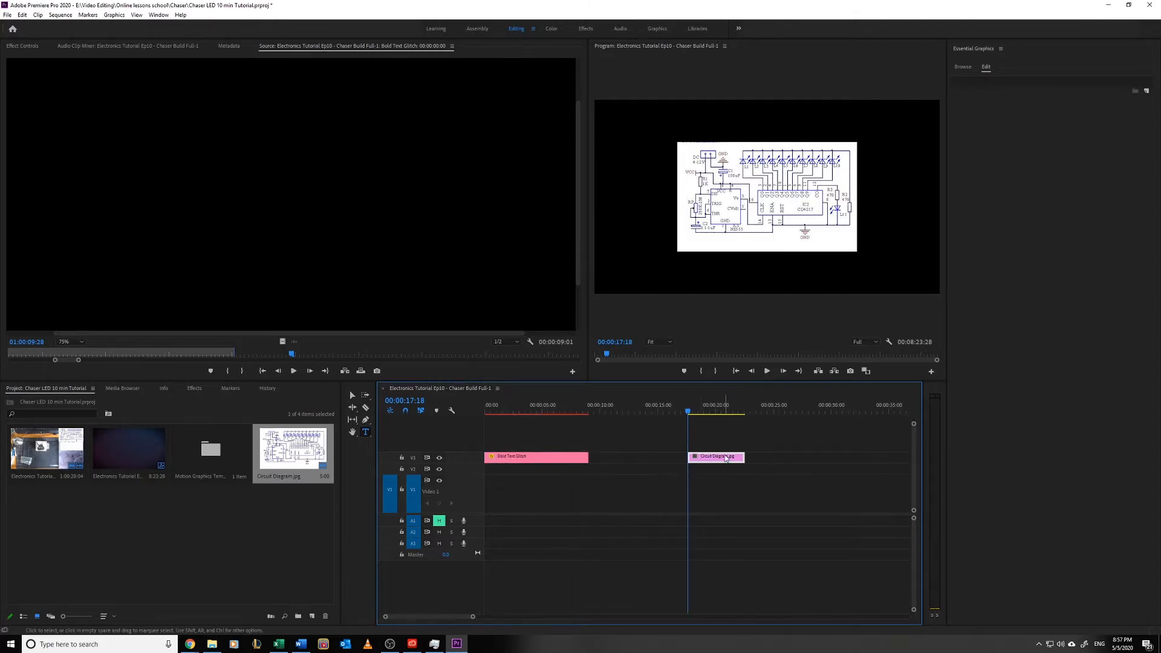
pyautogui.click(562, 411)
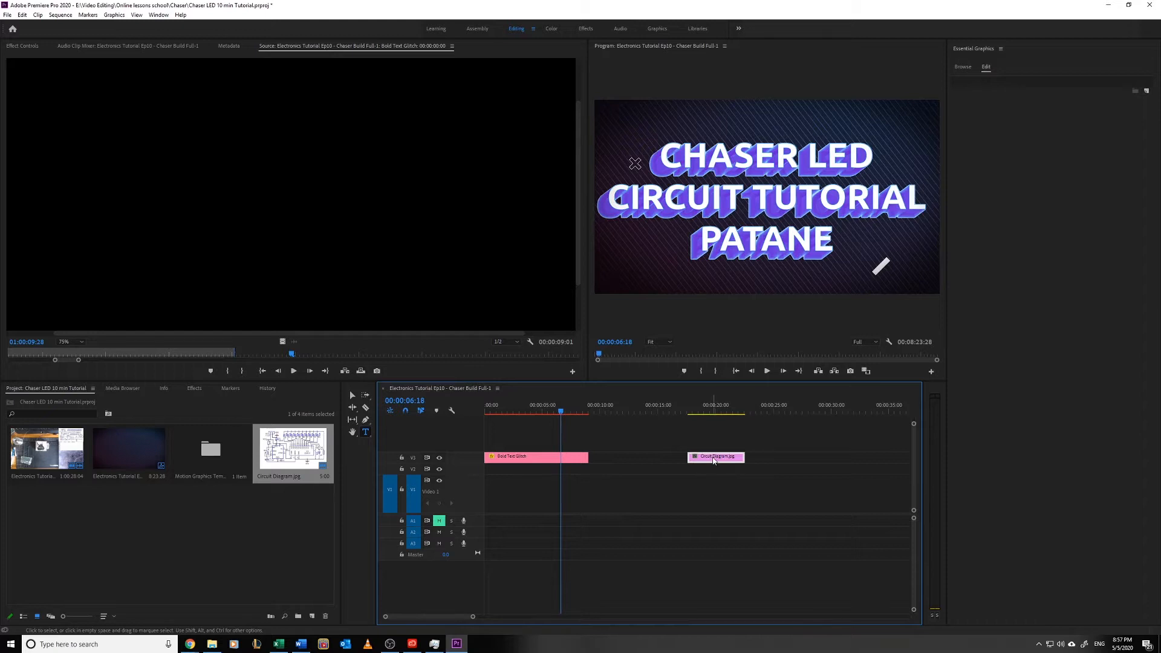
pyautogui.moveTo(715, 461); pyautogui.dragTo(840, 458)
pyautogui.click(680, 469)
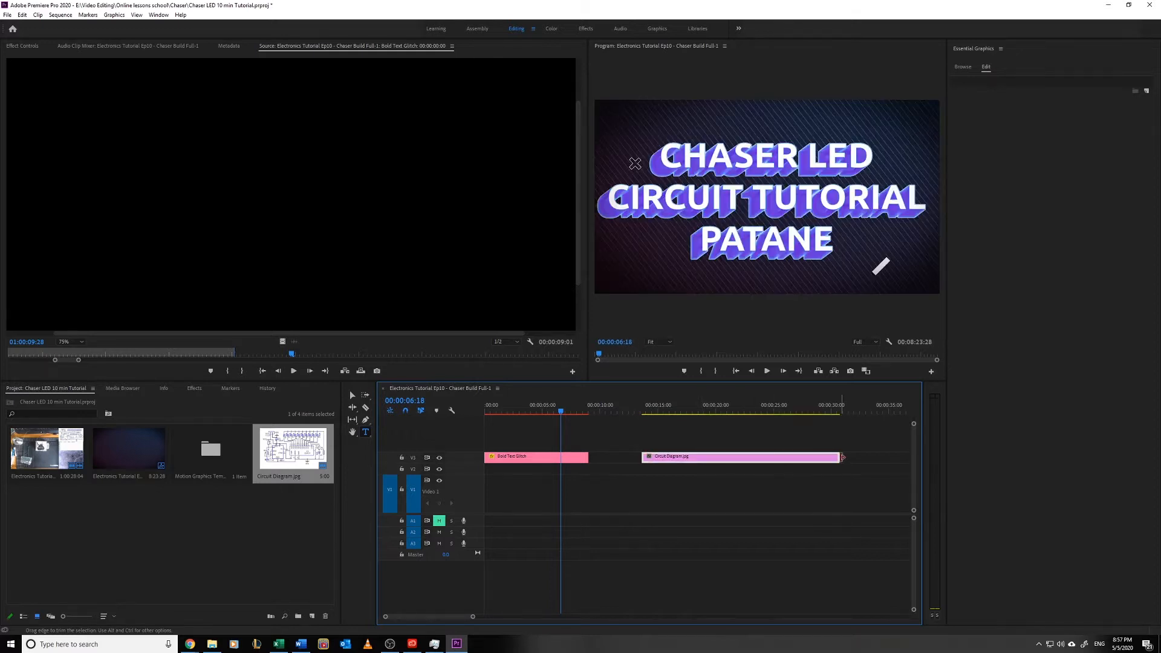
# - Set the circuit diagram clip's duration to 30 seconds
pyautogui.rightClick(760, 463)
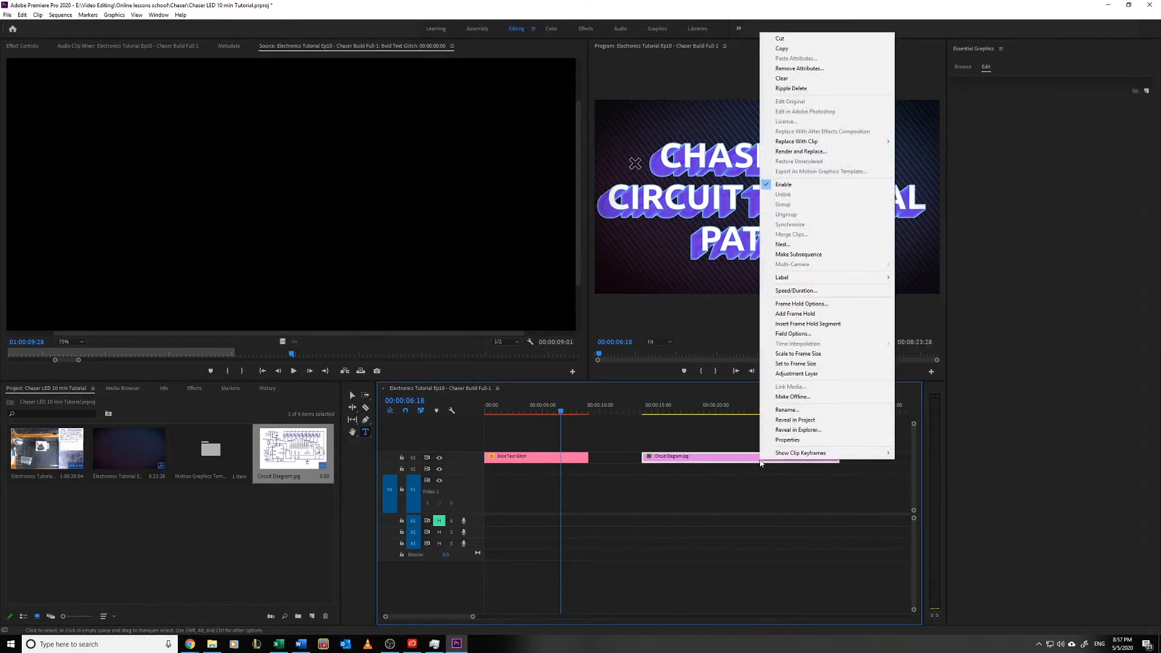
pyautogui.click(796, 291)
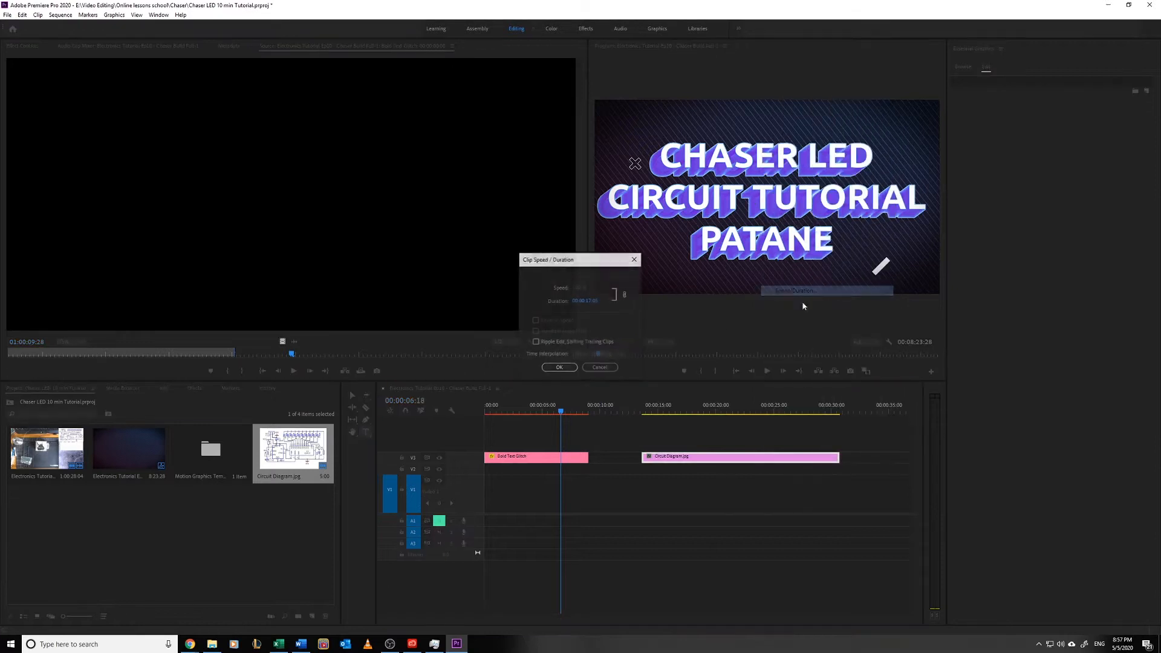
pyautogui.click(584, 301)
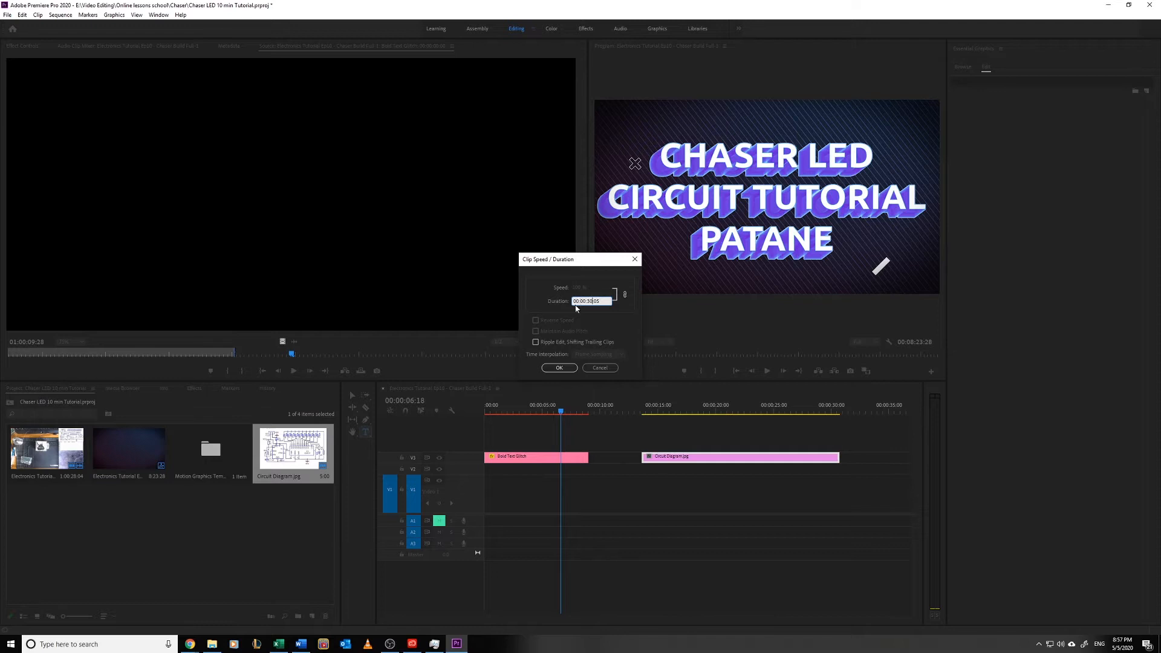
pyautogui.press('BackSpace')
pyautogui.write('0')
pyautogui.click(557, 367)
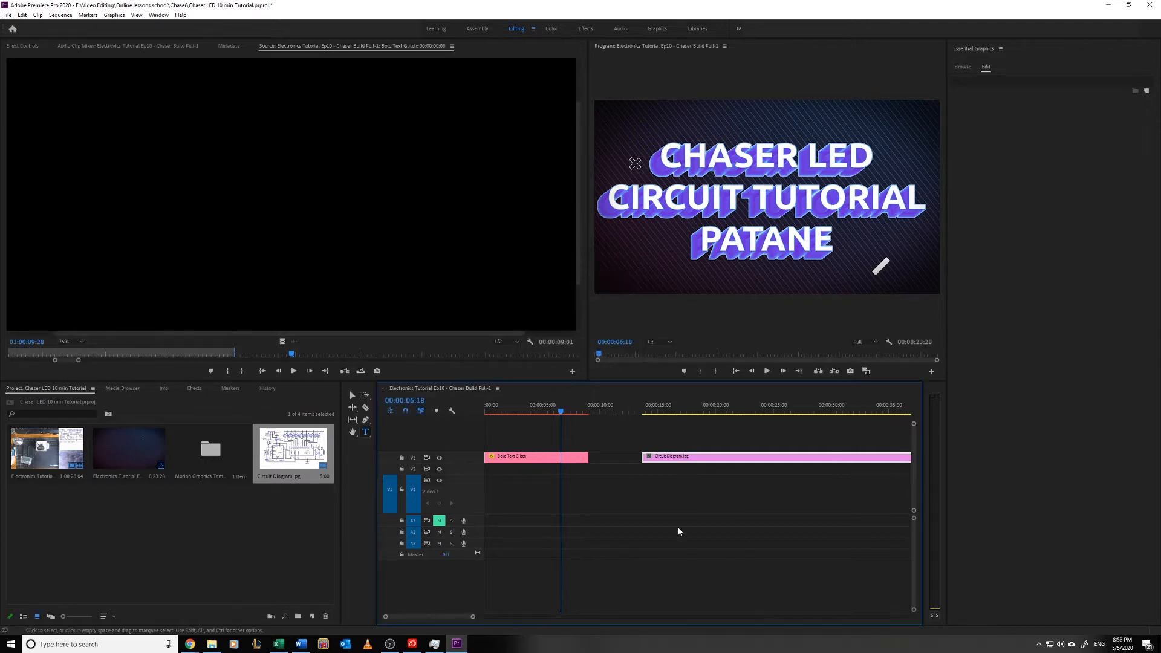
# - Scale the circuit diagram clip to the sequence's frame size
pyautogui.moveTo(665, 415); pyautogui.dragTo(829, 415)
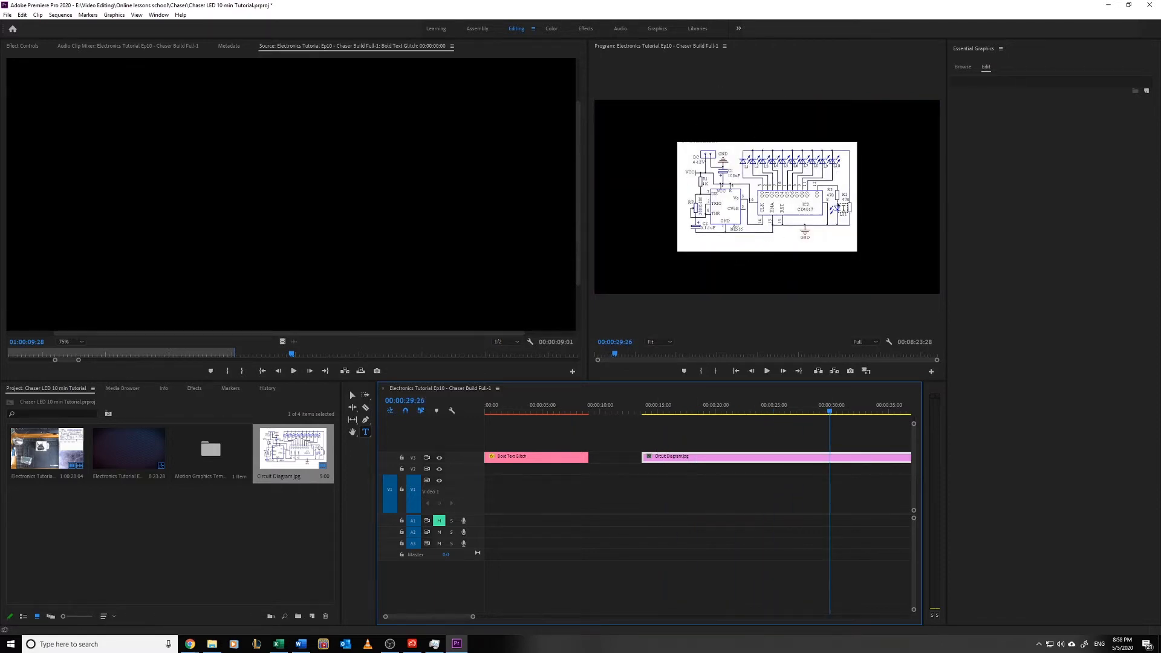
pyautogui.rightClick(714, 461)
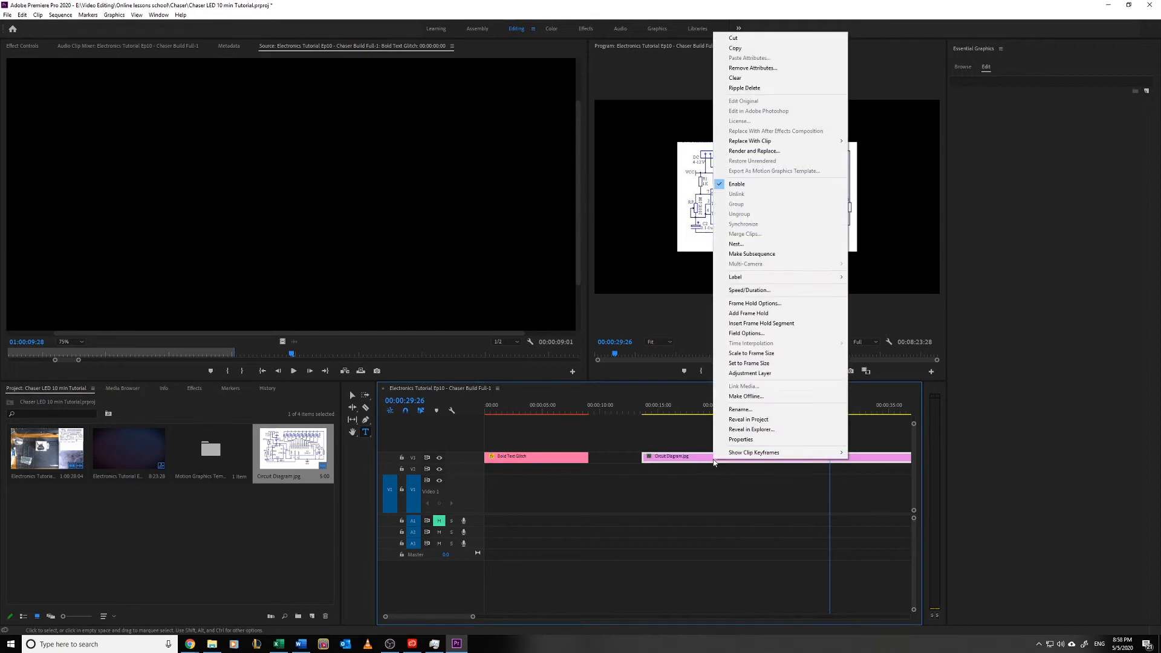
pyautogui.click(751, 353)
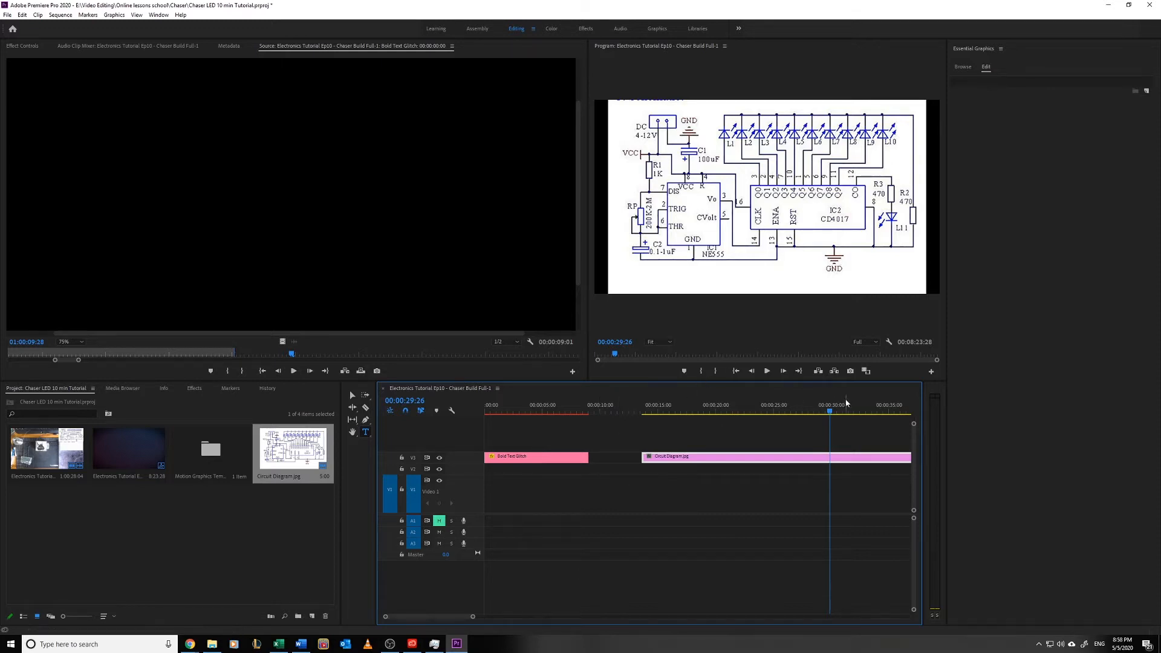
# - Move the circuit diagram clip on V3 to start at 00:00:09:01, directly after the title, and play across the join
pyautogui.moveTo(811, 457); pyautogui.dragTo(760, 460)
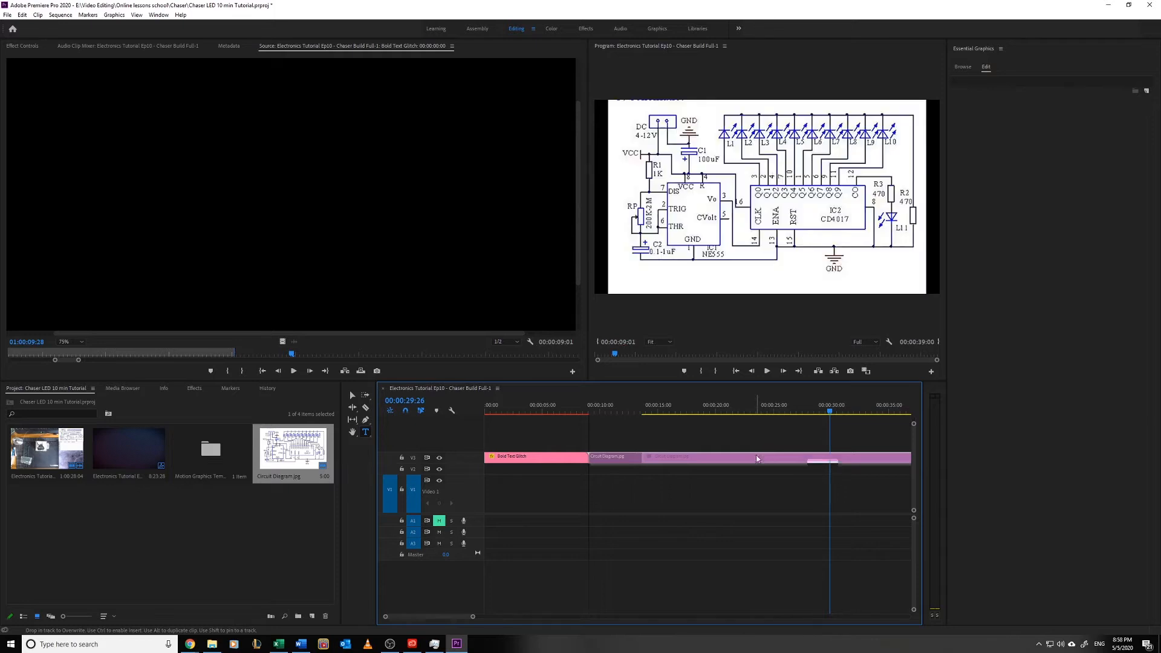
pyautogui.click(567, 408)
pyautogui.click(766, 372)
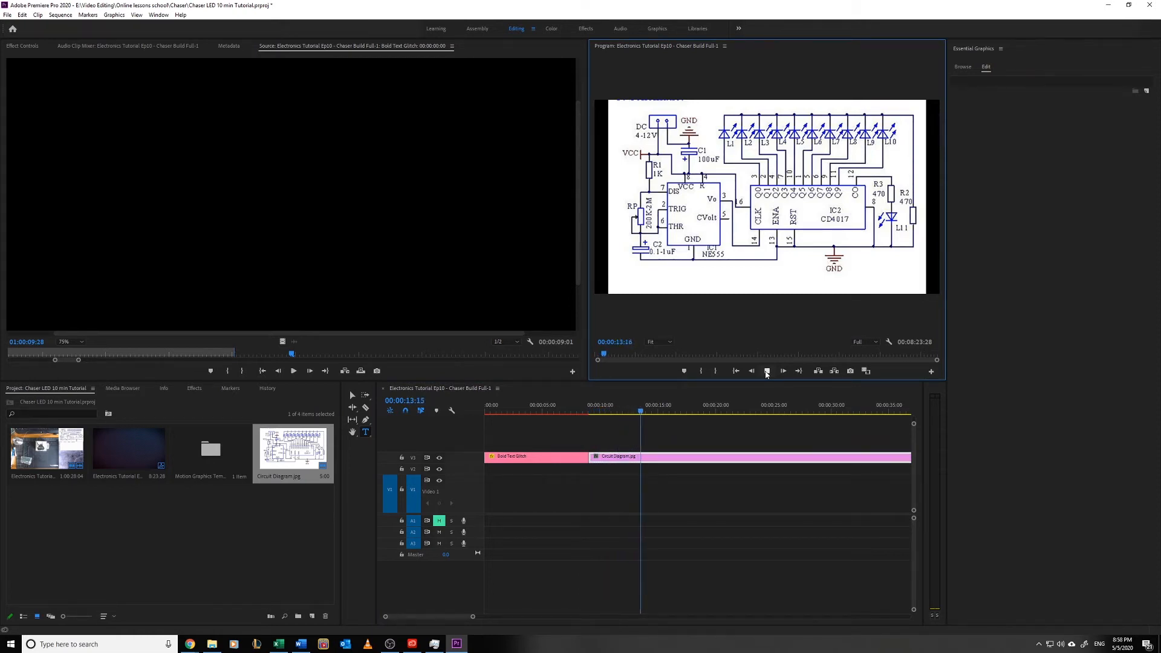
pyautogui.click(767, 371)
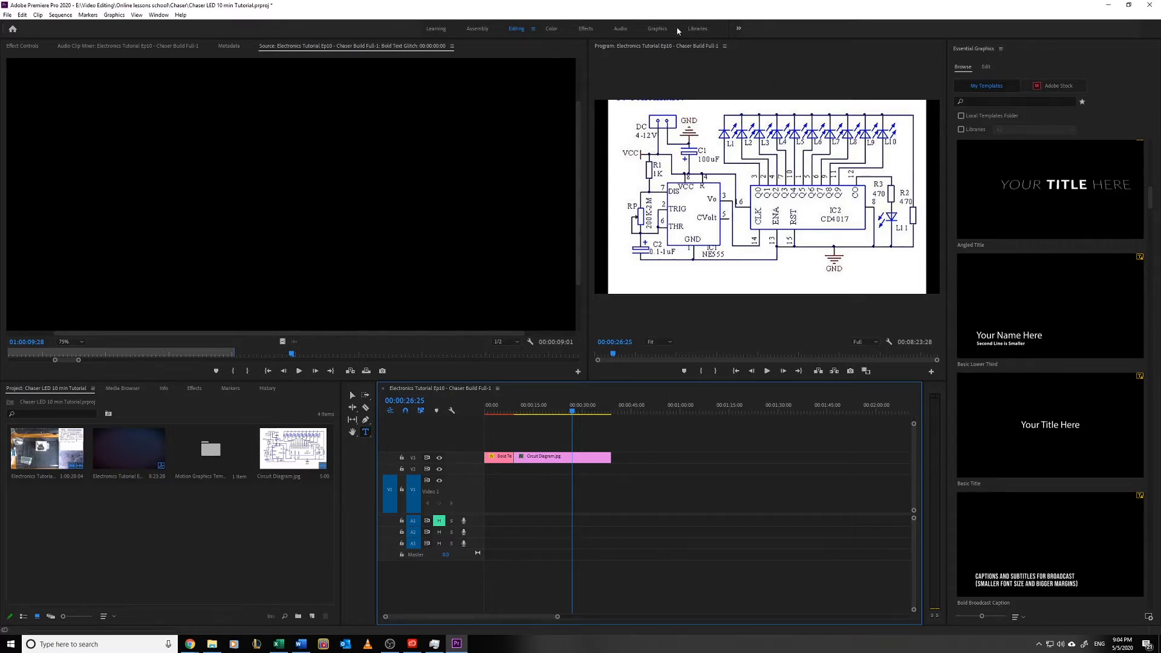
# - Add the Basic Title graphics template to V3 directly after the circuit diagram clip, accepting the font substitution
pyautogui.click(658, 29)
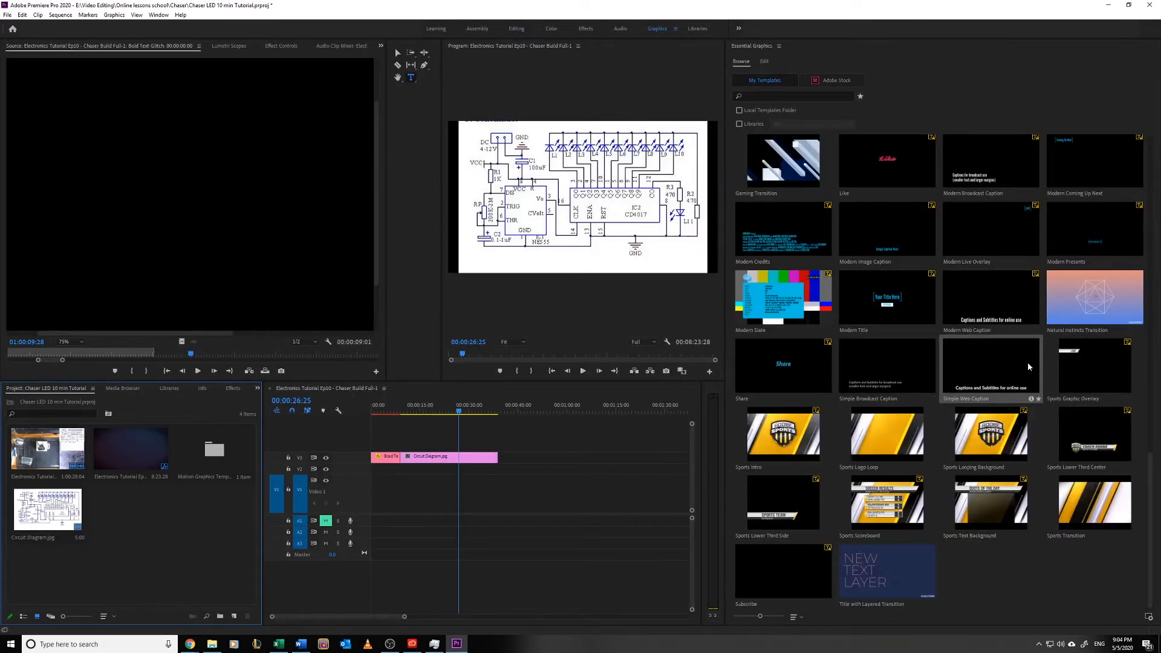
pyautogui.scroll(5, 1028, 362)
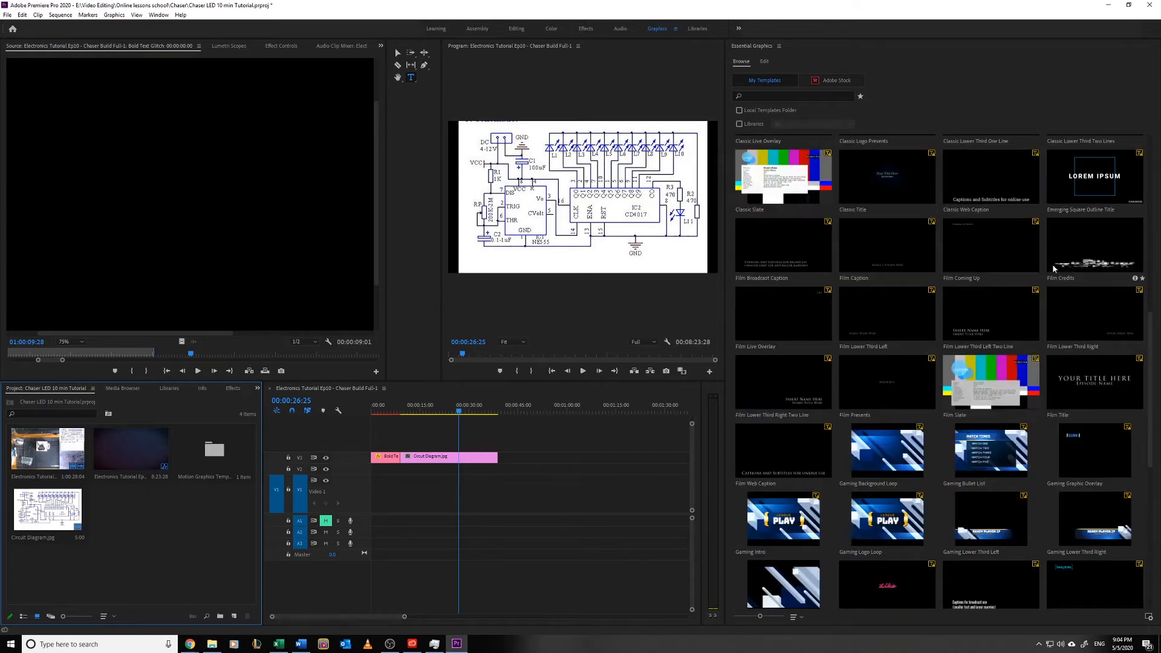
pyautogui.scroll(6, 1055, 261)
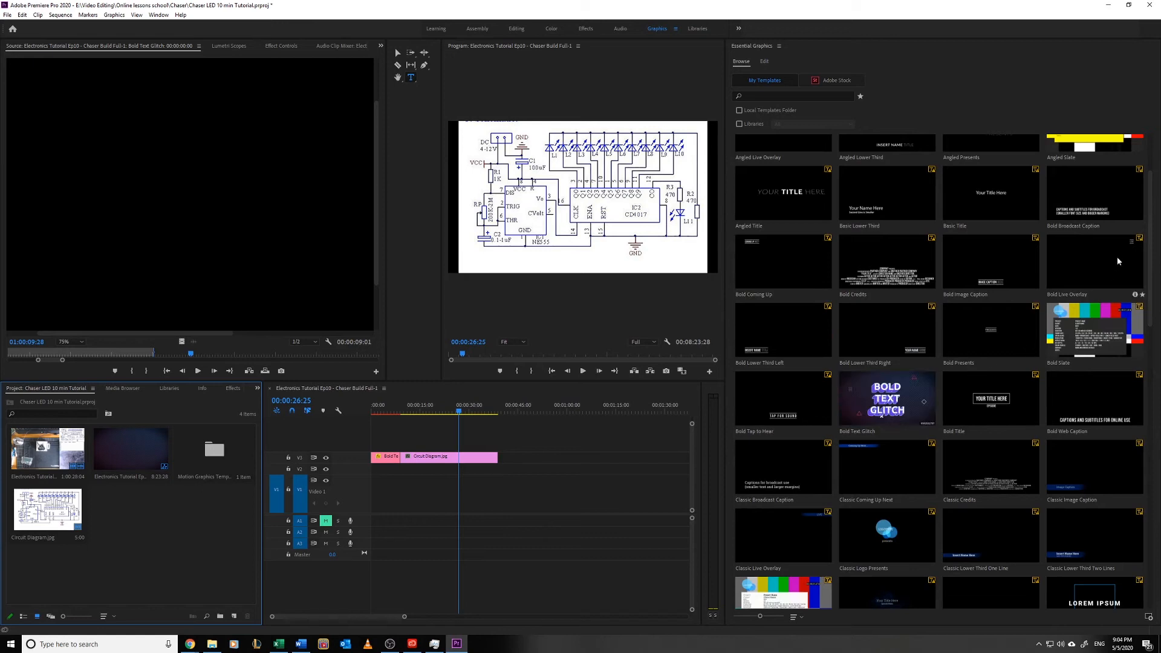
pyautogui.click(1000, 186)
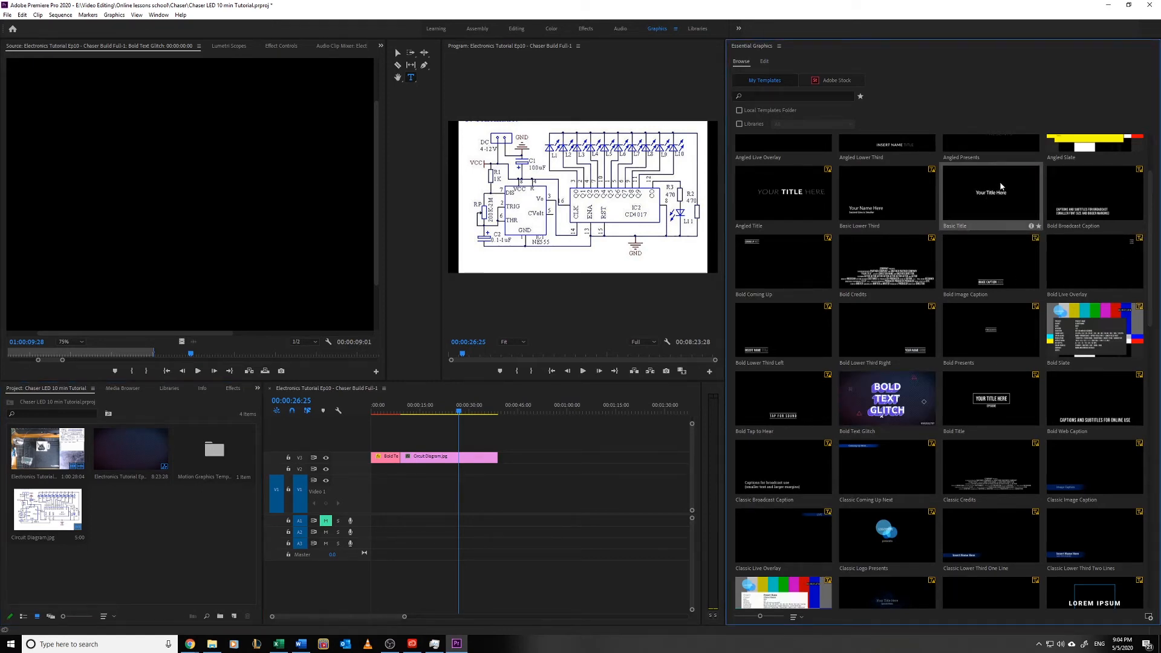
pyautogui.moveTo(1000, 186); pyautogui.dragTo(511, 469)
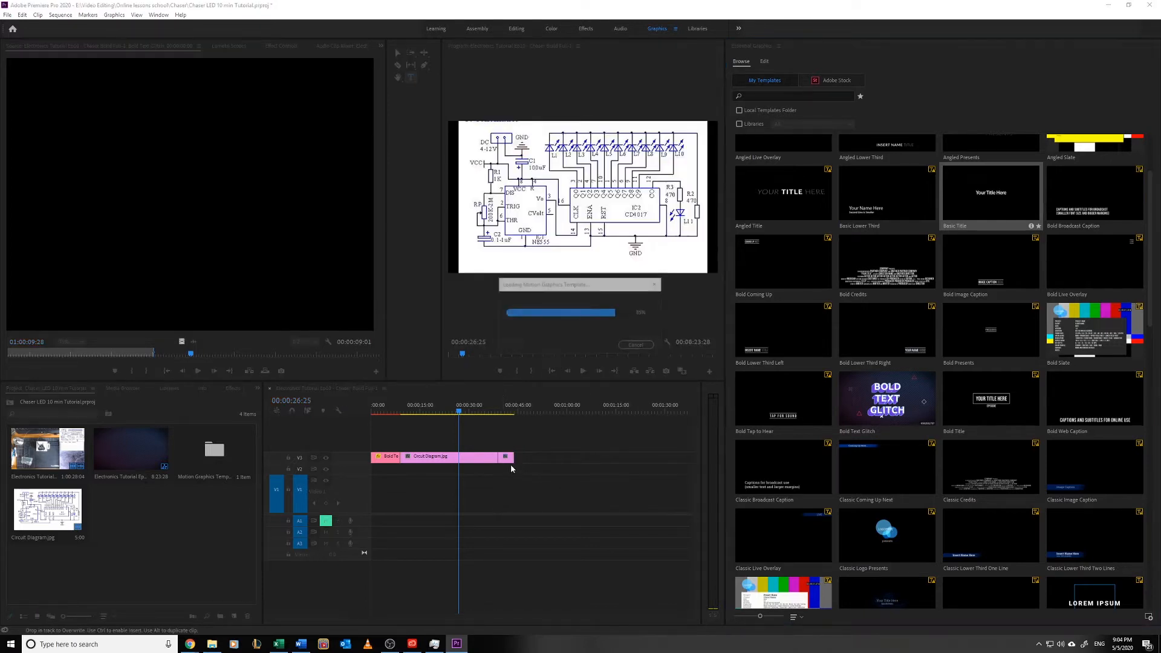
pyautogui.click(498, 412)
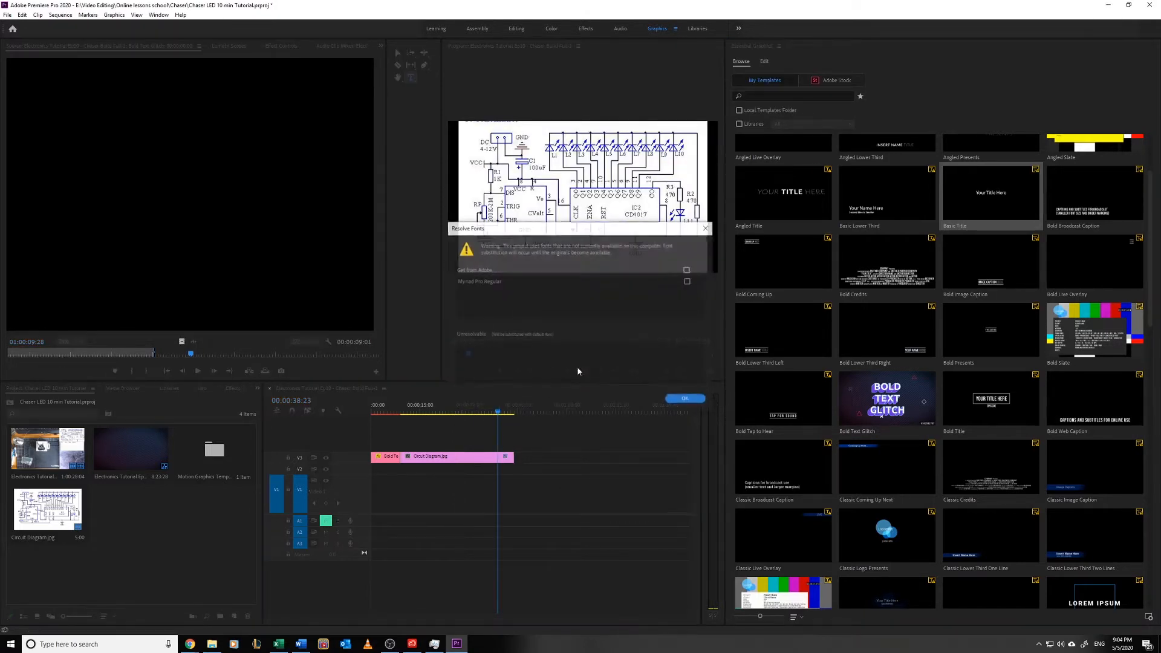
pyautogui.click(685, 400)
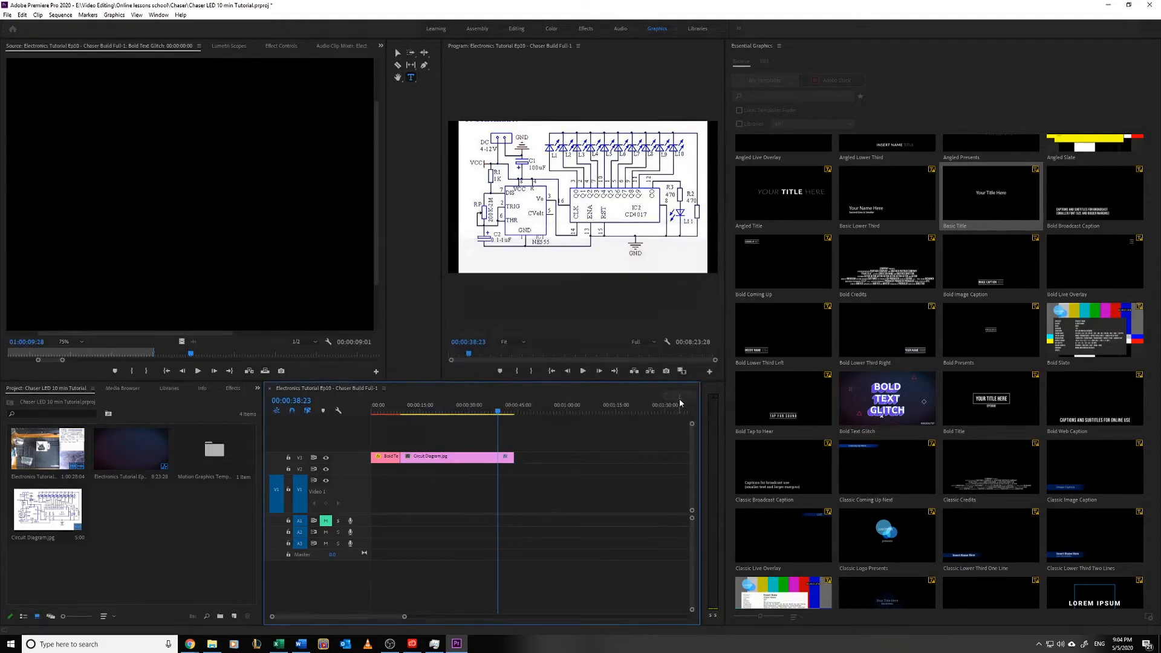
# - Play the Basic Title clip through to its end and return to the end of the circuit diagram
pyautogui.click(583, 371)
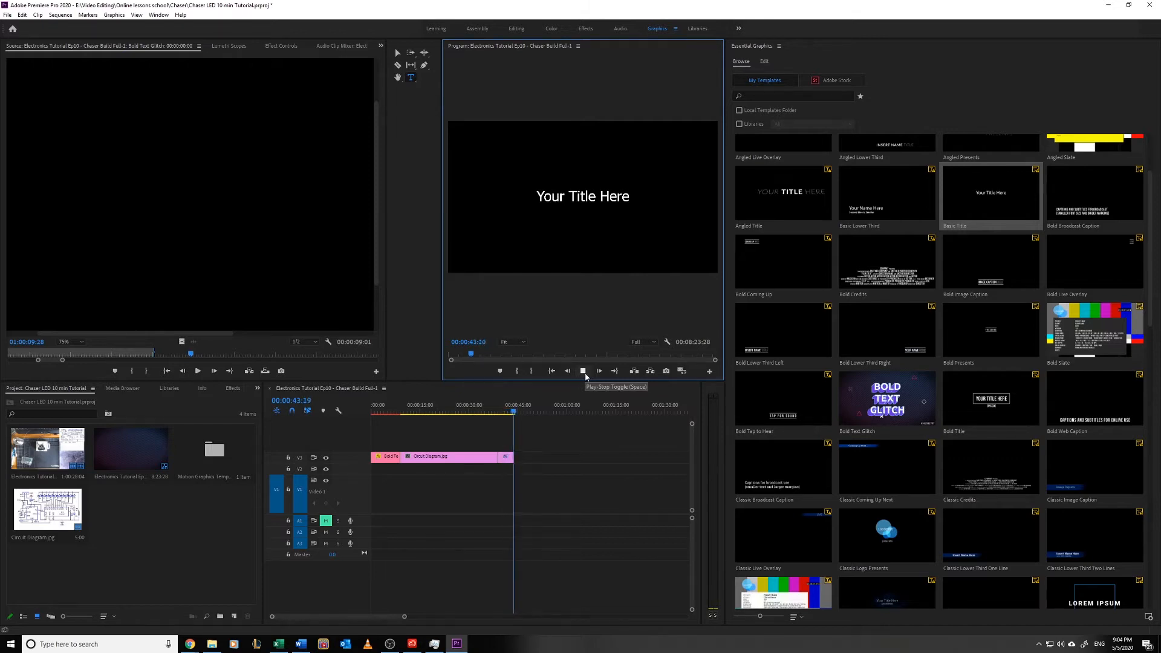
pyautogui.click(583, 372)
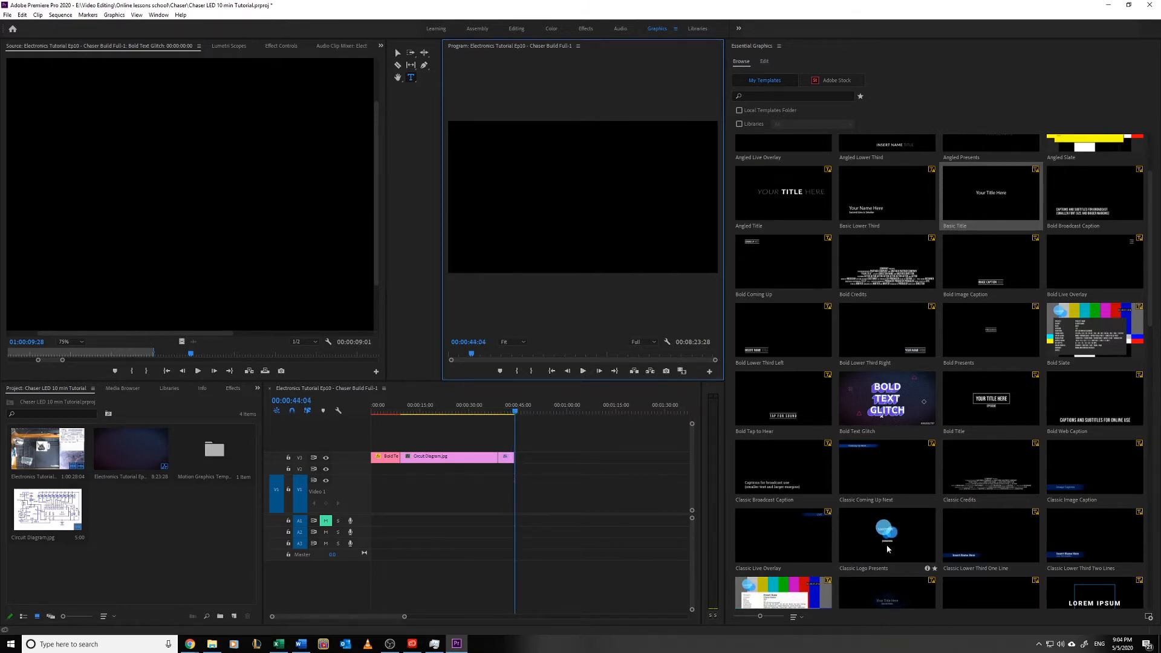
pyautogui.click(498, 414)
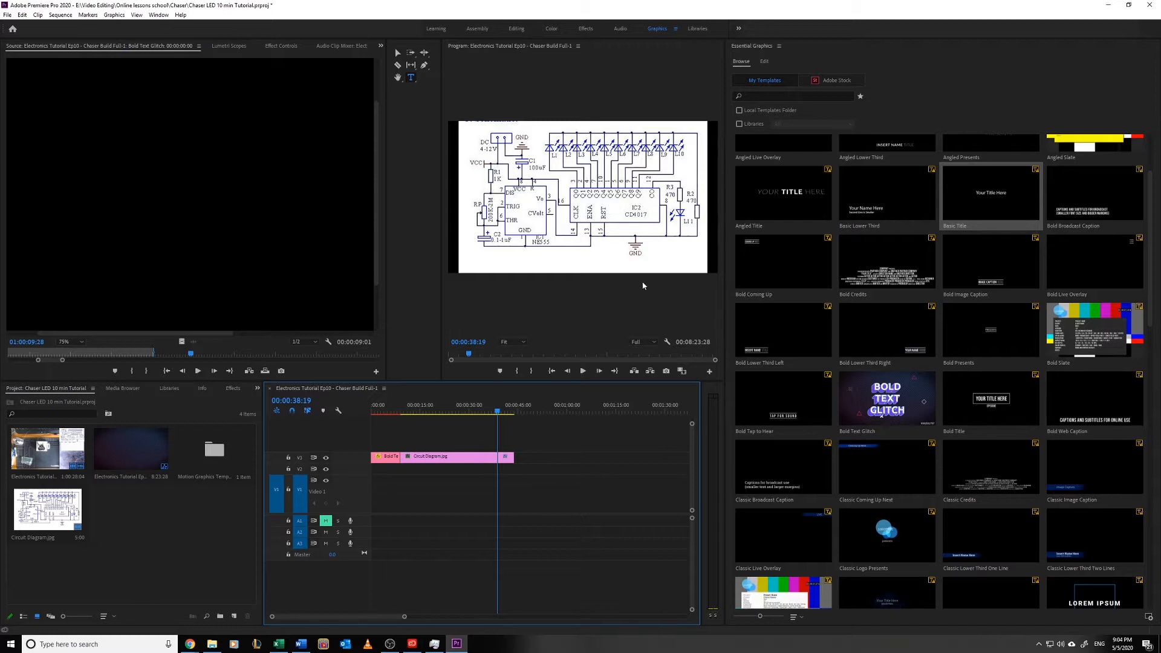
# - Return to the Editing workspace and replace the Basic Title's placeholder text with "hello"
pyautogui.click(517, 29)
pyautogui.click(618, 413)
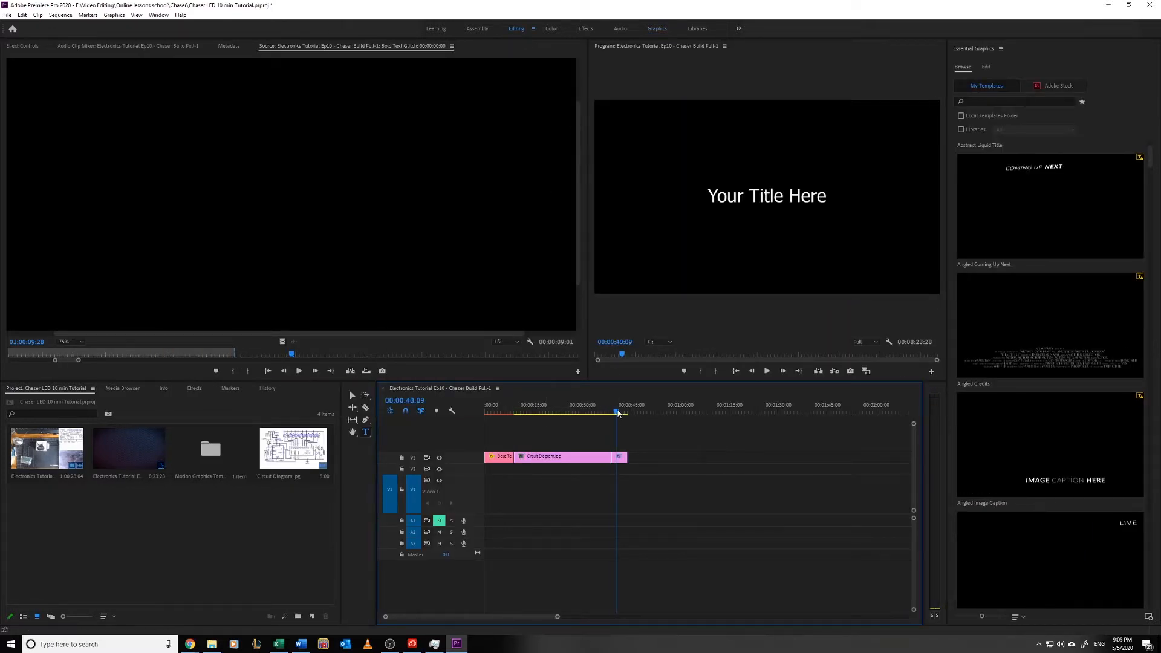
pyautogui.click(755, 195)
pyautogui.doubleClick(755, 194)
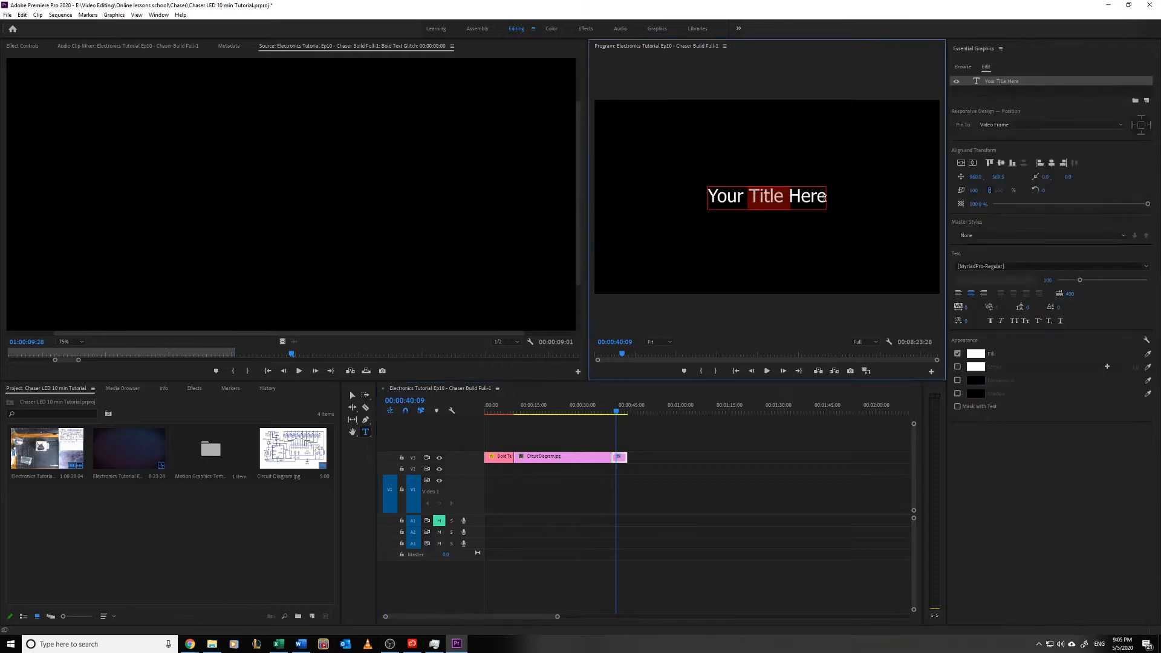
pyautogui.moveTo(823, 198); pyautogui.dragTo(707, 199)
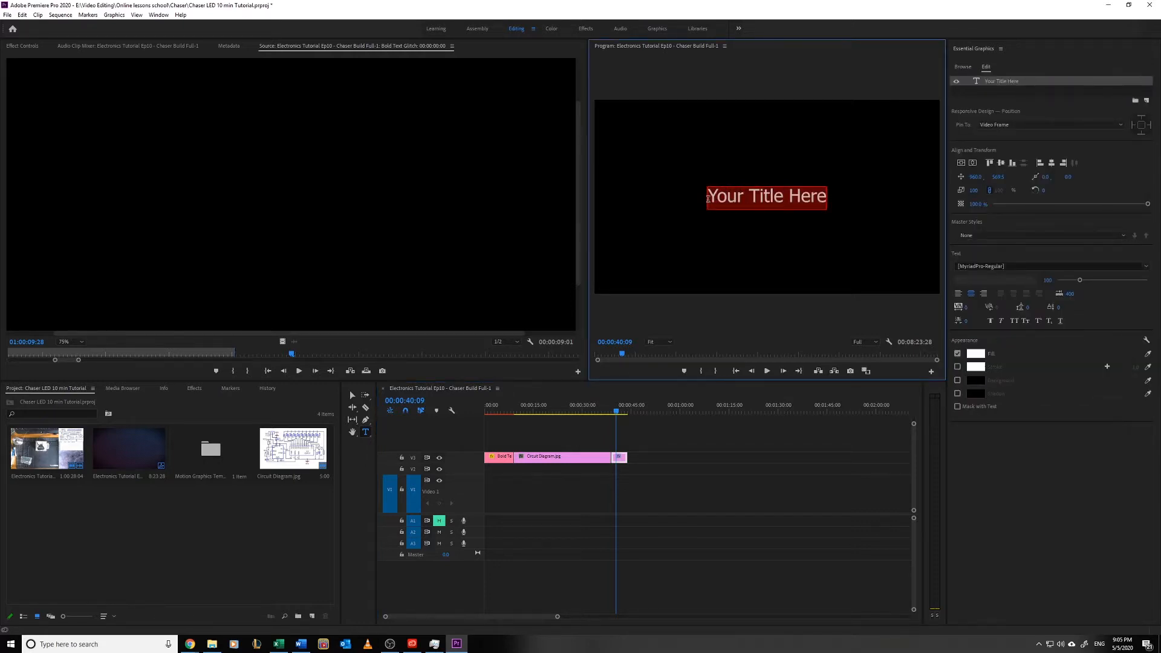
pyautogui.write('hello')
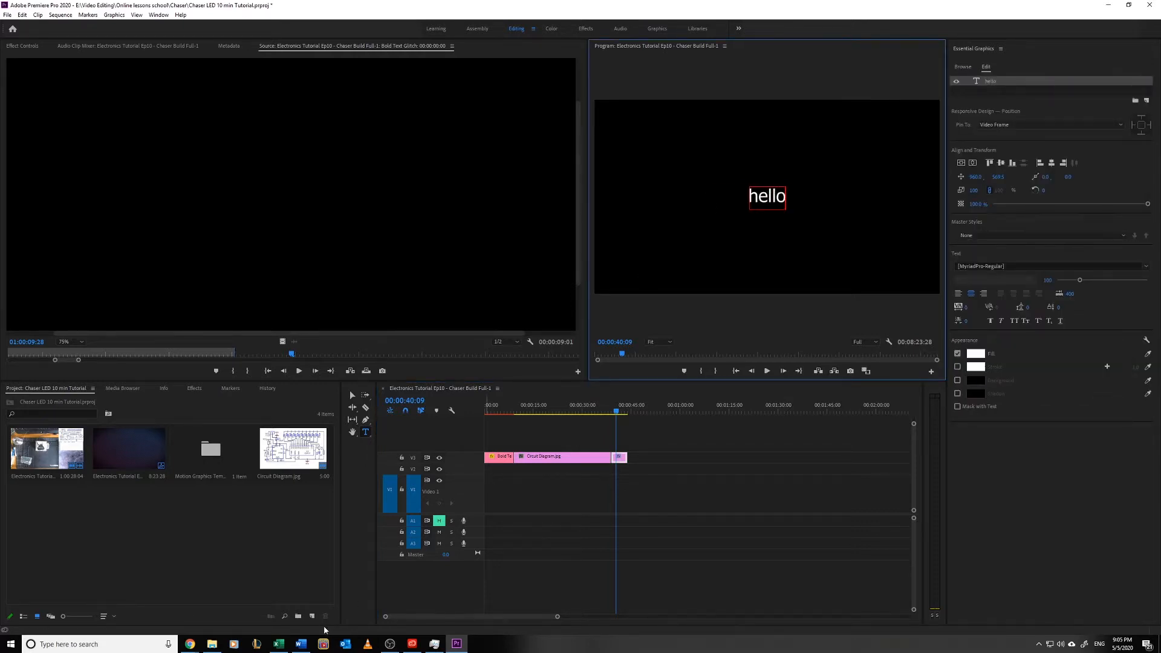
# - Replace the "hello" text with the parts table (Part, Count, Values, Label) copied from the Excel sheet
pyautogui.click(278, 643)
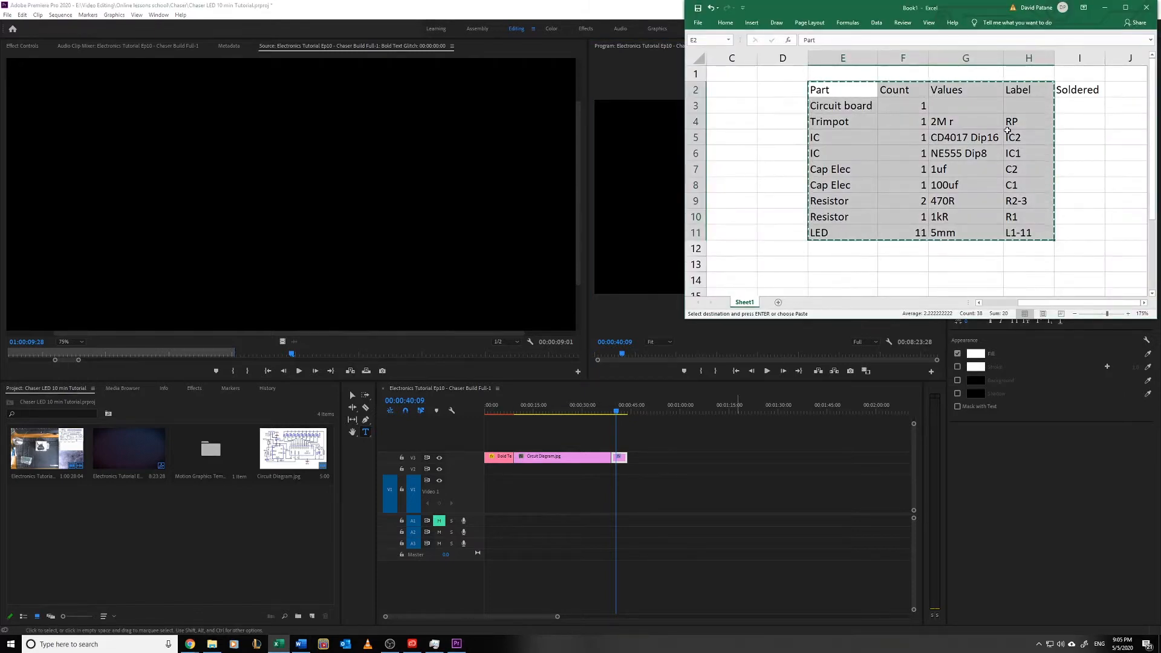
pyautogui.click(660, 312)
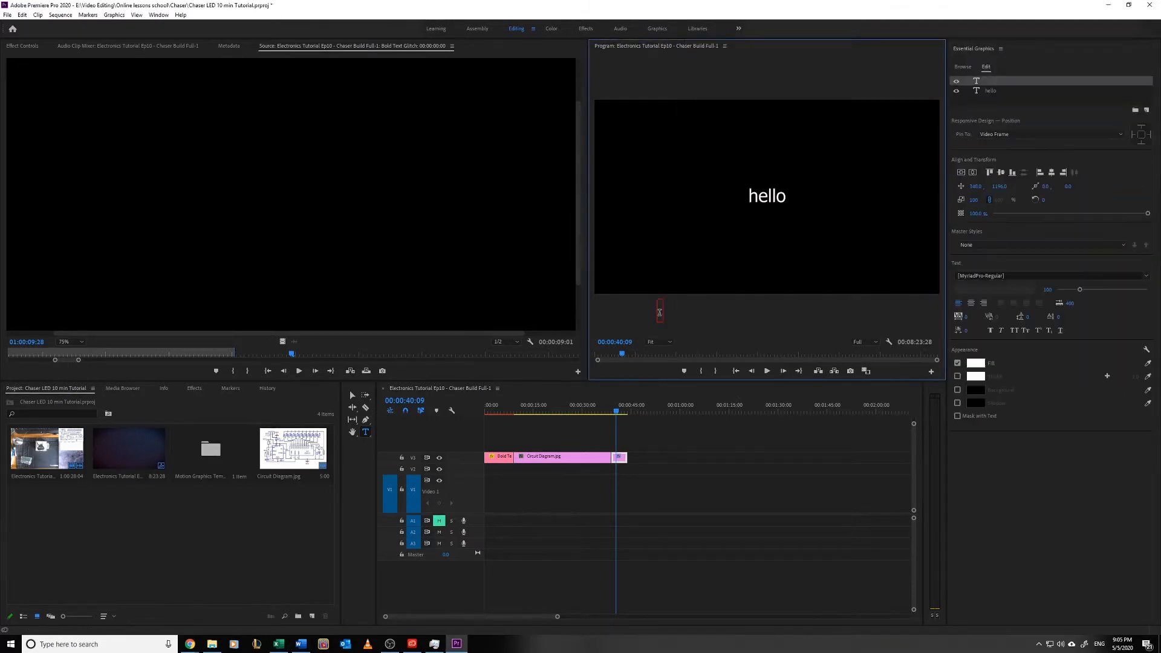
pyautogui.click(764, 195)
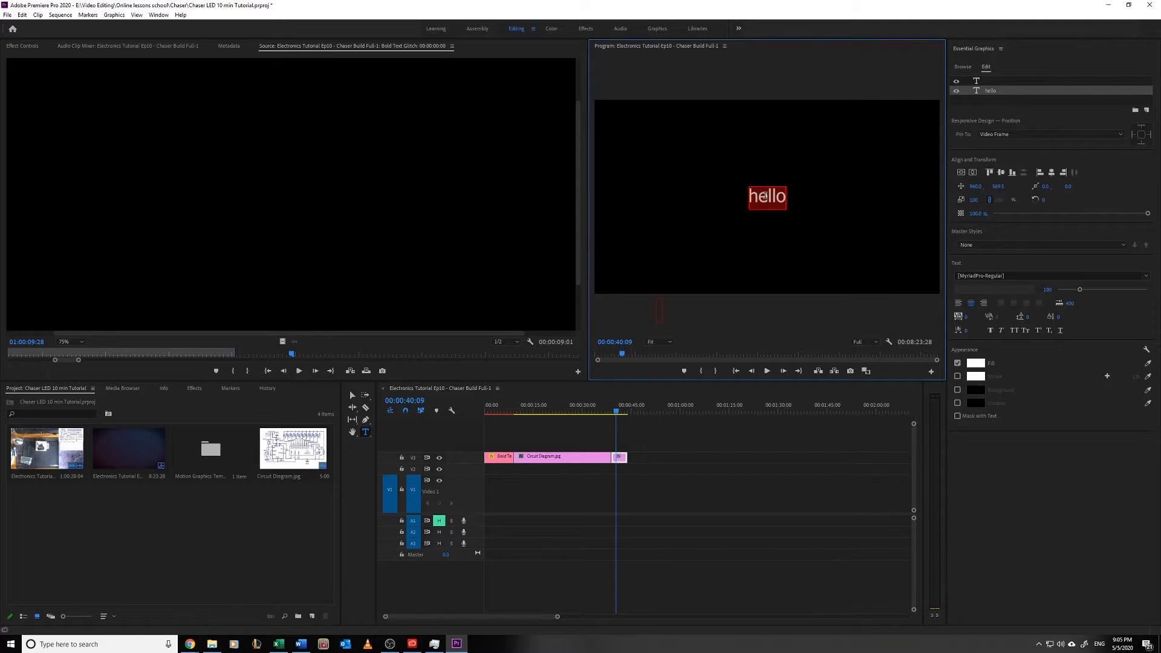
pyautogui.write('Part\tCount\tValues\tLabel Circuit board\t1 Trimpot\t1\t2M r\tRP IC\t1\tCD4017 Dip16\tIC2 IC\t1\tNE555 Dip8\tIC1')
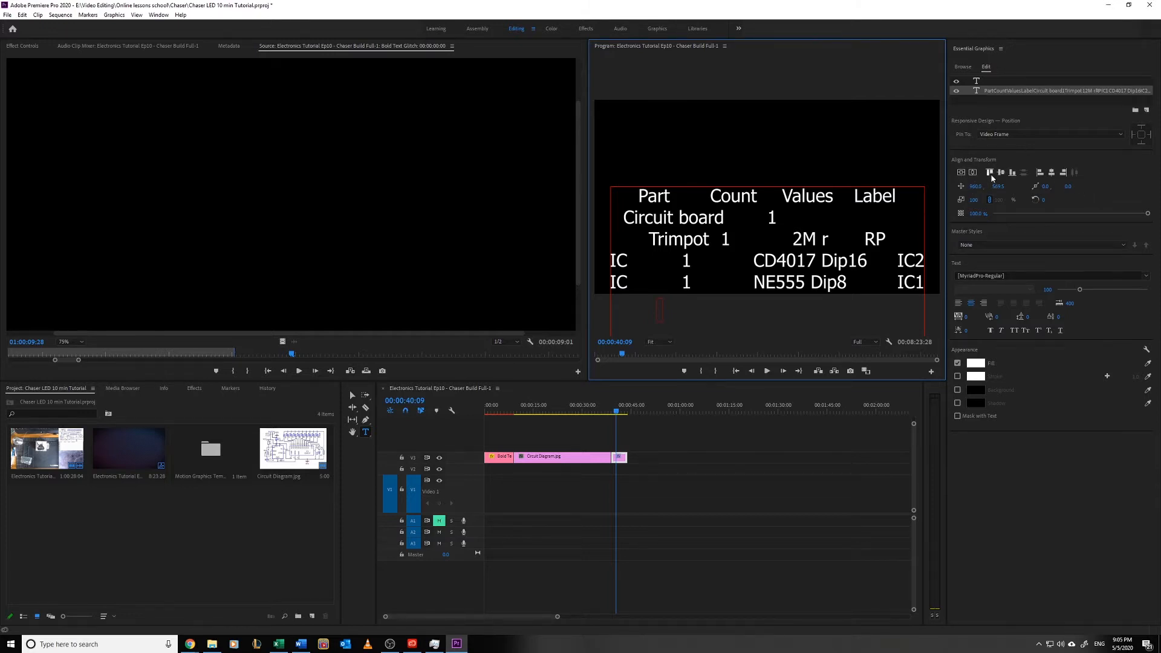
# - Left-align the parts table's text and centre its text layer vertically and horizontally in the frame
pyautogui.click(972, 174)
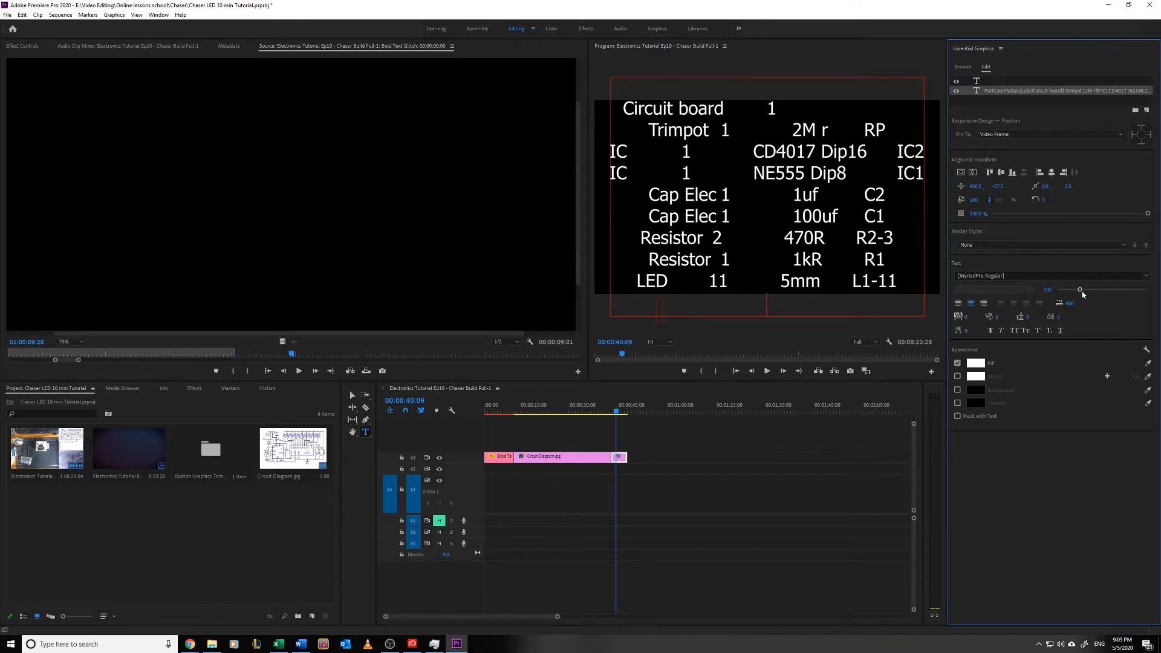
pyautogui.click(957, 304)
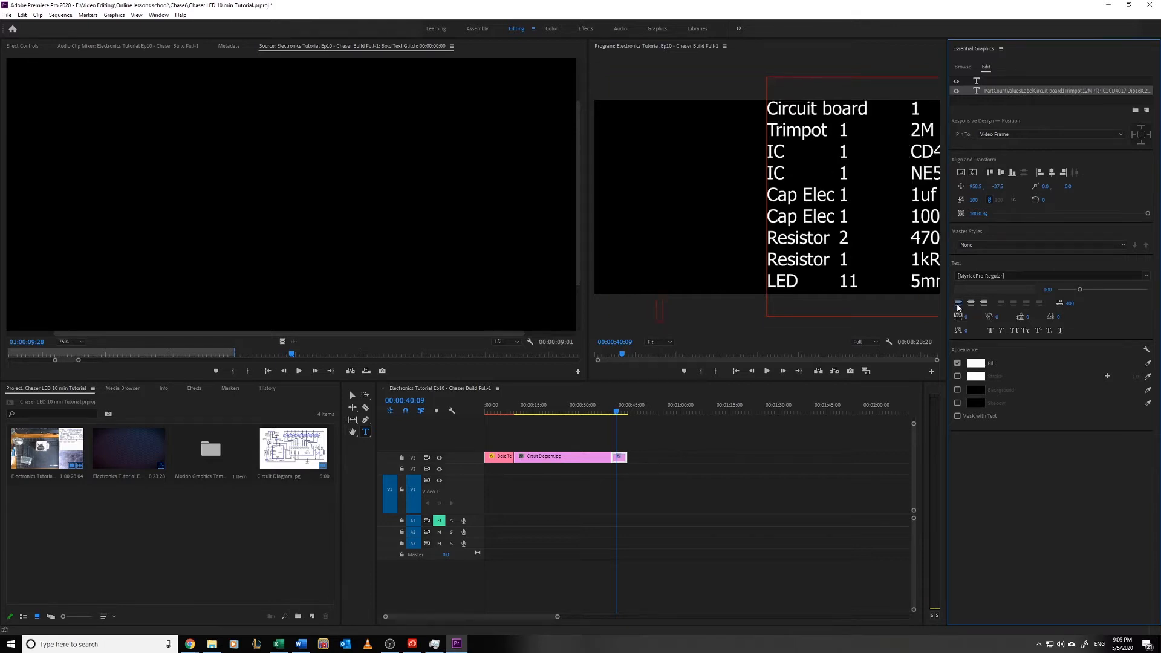
pyautogui.click(961, 173)
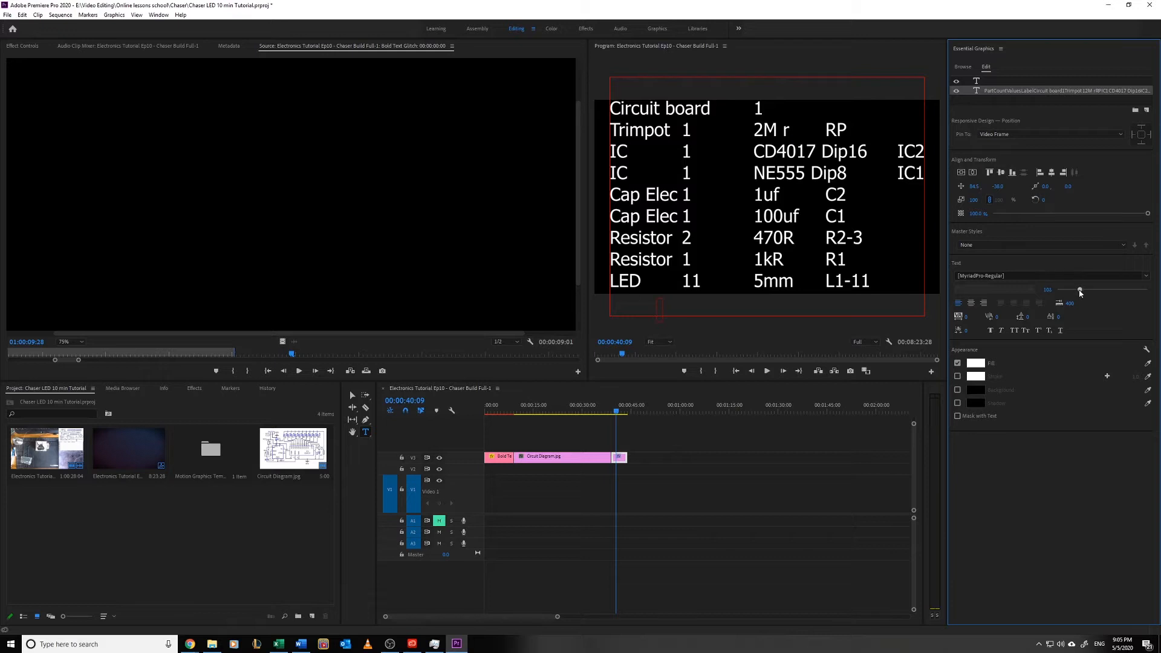
# - Widen the parts table's tab spacing slightly and try to change its font size without selecting the text
pyautogui.moveTo(1079, 289)
pyautogui.mouseDown()
pyautogui.moveTo(1062, 292)
pyautogui.moveTo(1108, 289)
pyautogui.moveTo(1085, 303)
pyautogui.moveTo(1098, 303)
pyautogui.moveTo(991, 303)
pyautogui.moveTo(1064, 304)
pyautogui.mouseUp()
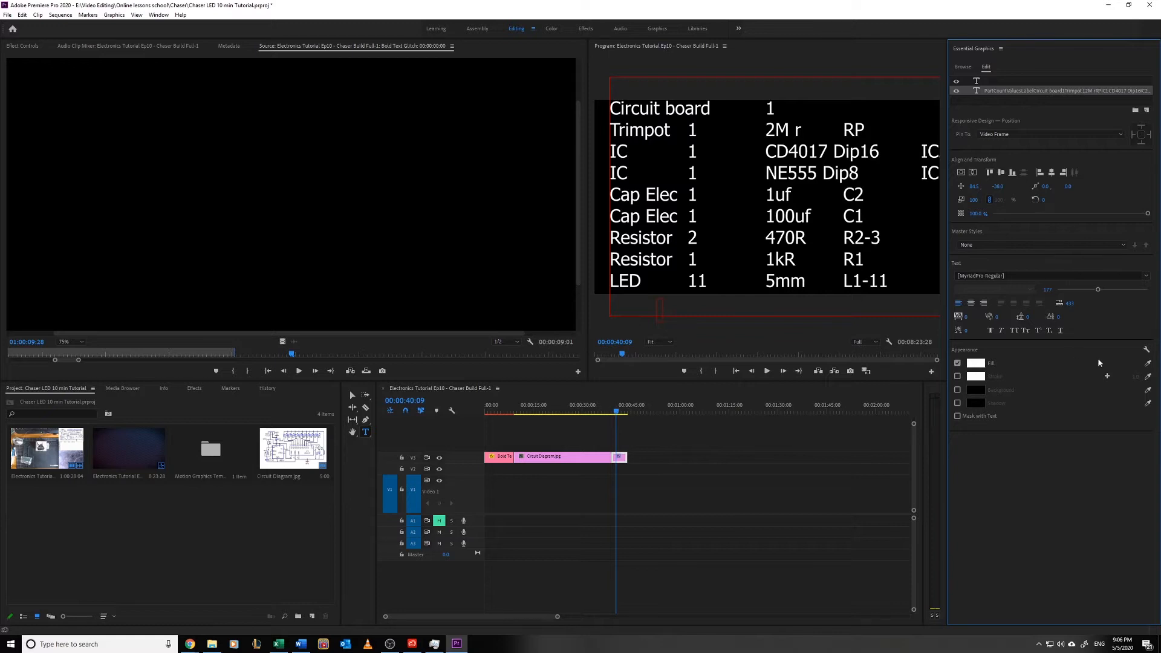
pyautogui.moveTo(1097, 290); pyautogui.dragTo(1068, 289)
pyautogui.click(1044, 287)
pyautogui.click(740, 331)
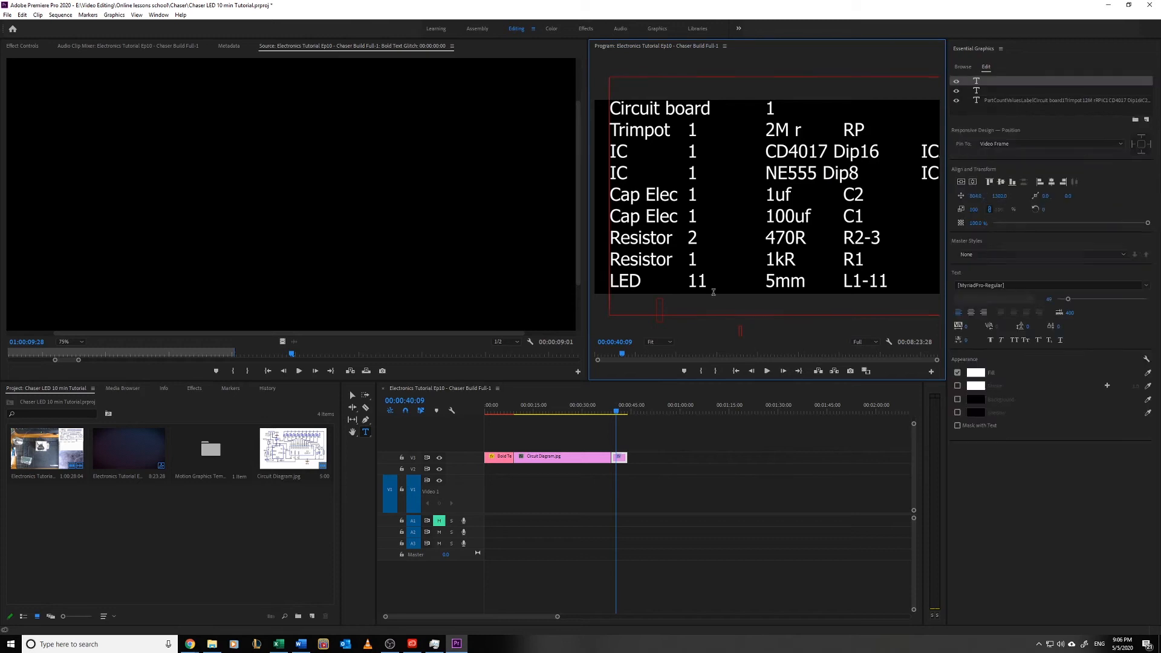
# - Reduce the font size of all the parts table's text until every row and column fits, and centre the table in the frame
pyautogui.tripleClick(616, 107)
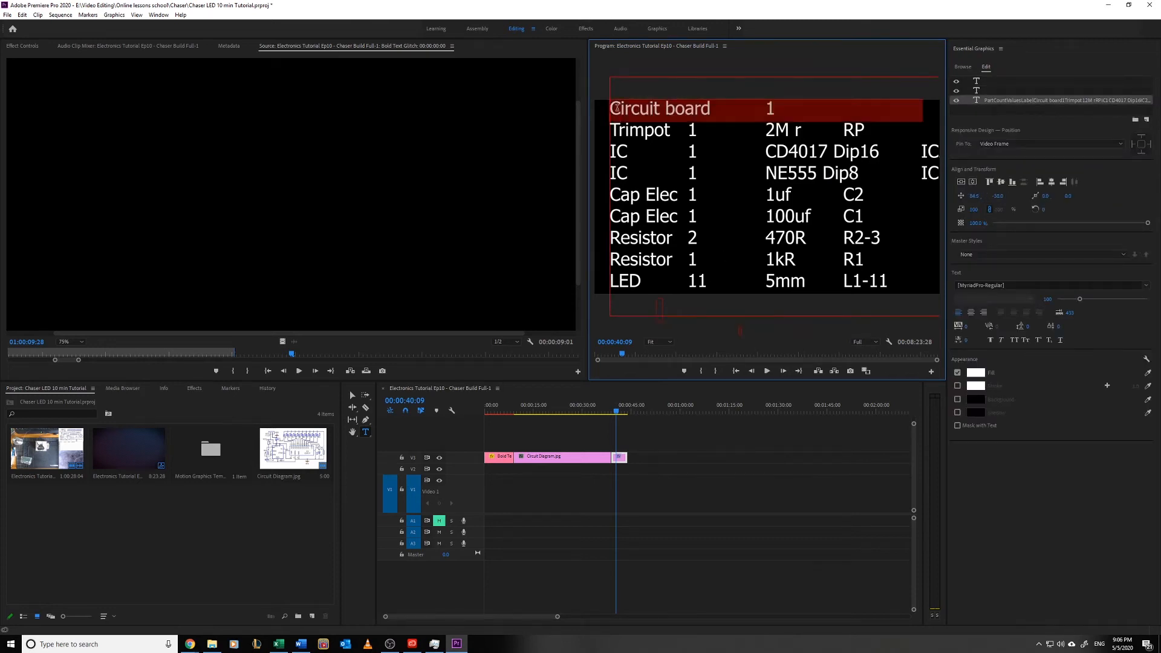
pyautogui.tripleClick(857, 278)
pyautogui.rightClick(761, 194)
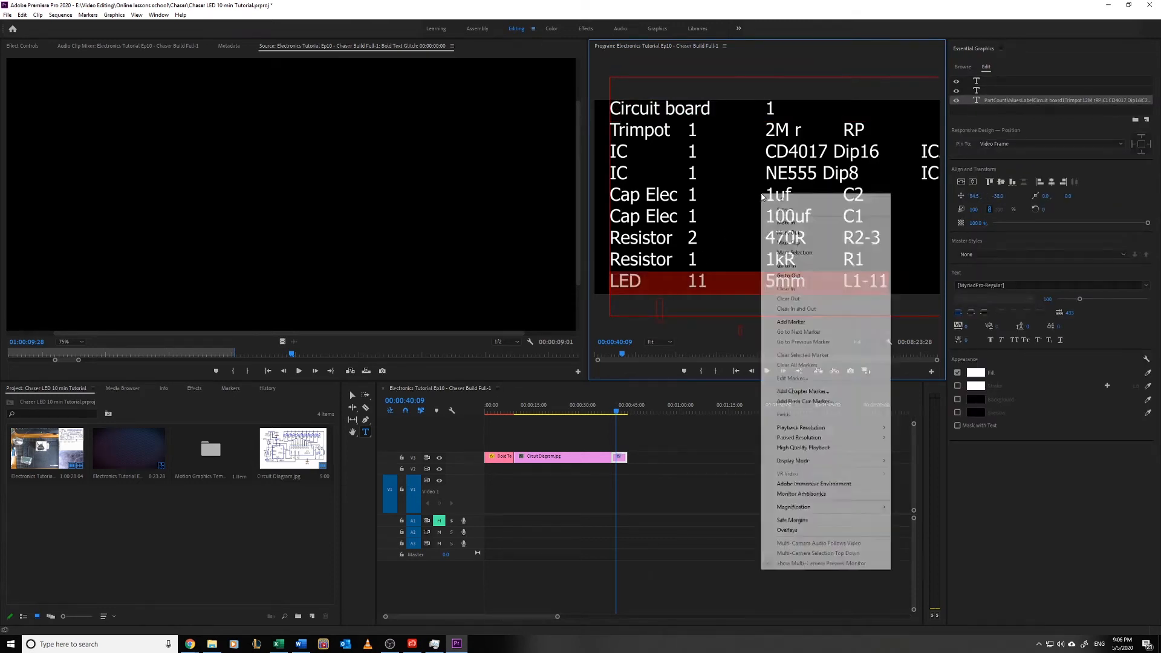
pyautogui.doubleClick(719, 223)
pyautogui.click(624, 116)
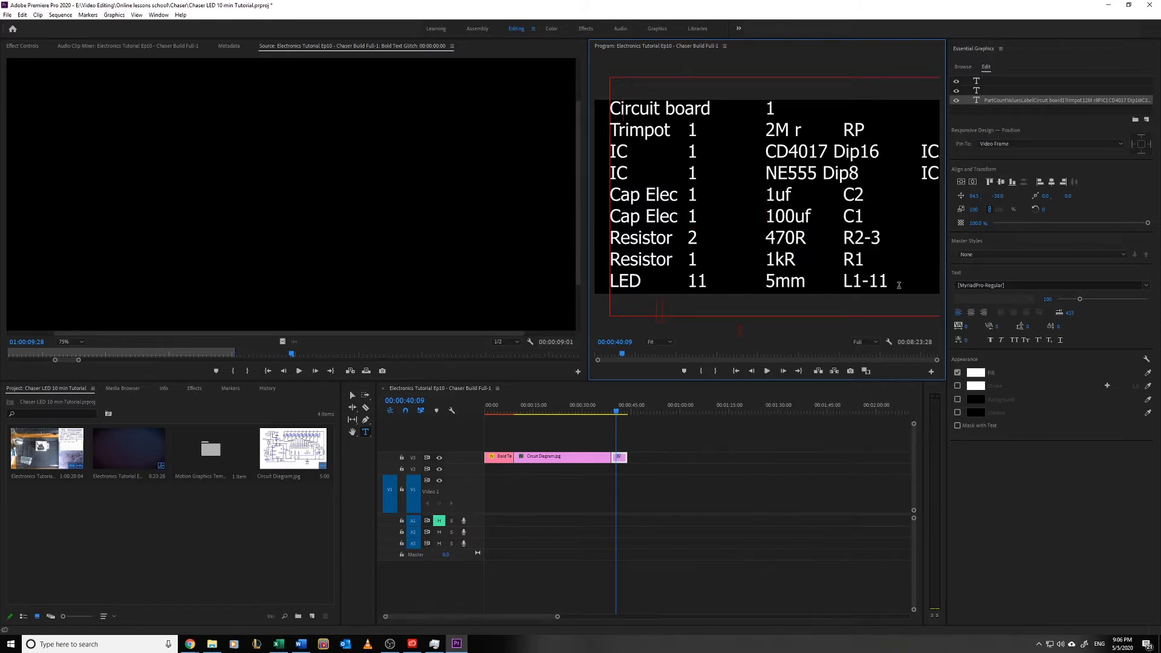
pyautogui.moveTo(882, 280); pyautogui.dragTo(587, 52)
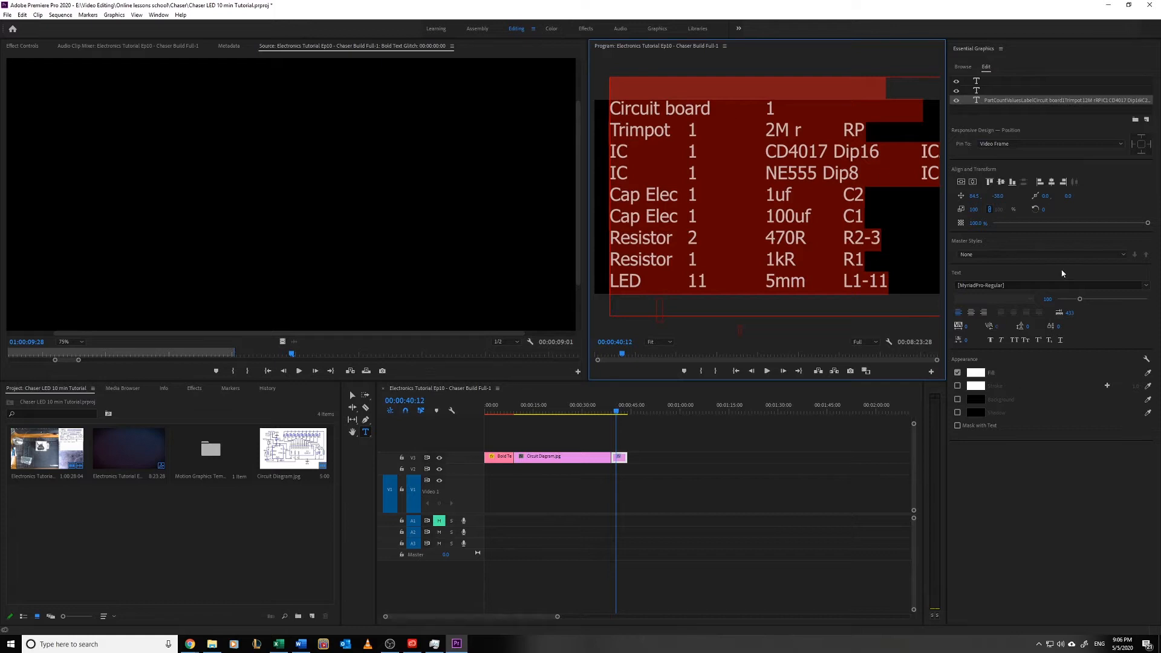
pyautogui.moveTo(1074, 301); pyautogui.dragTo(1066, 301)
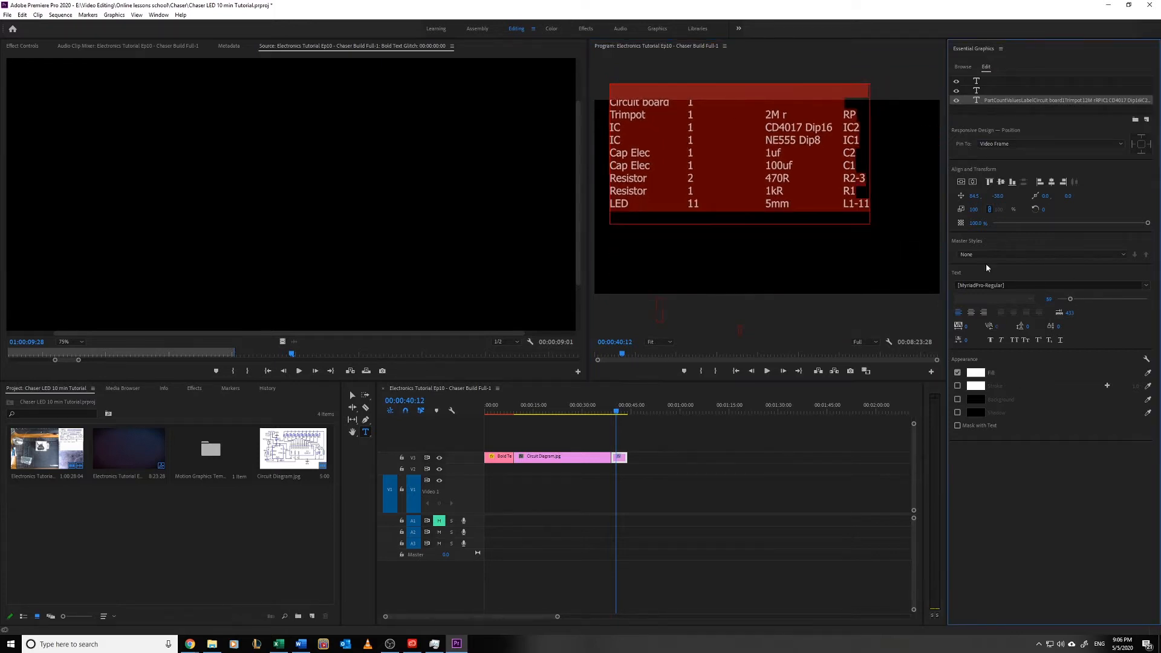
pyautogui.click(972, 182)
pyautogui.click(960, 181)
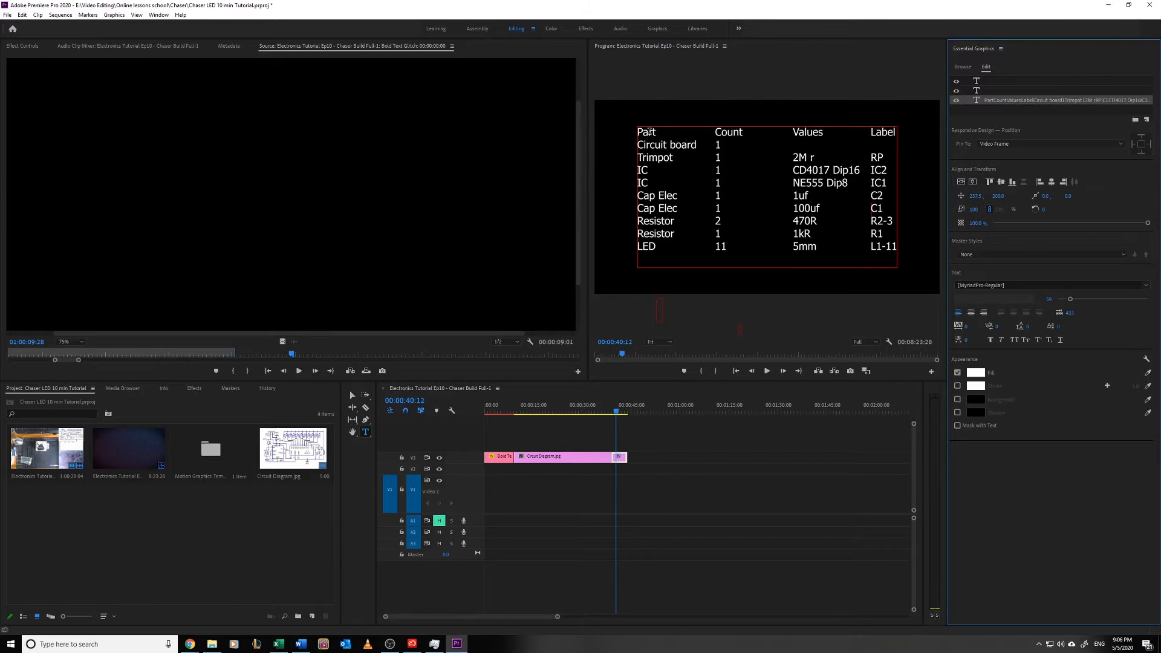
# - Slightly increase the font size of all the parts table's text and centre its layer vertically and horizontally in the frame
pyautogui.moveTo(648, 131); pyautogui.dragTo(884, 291)
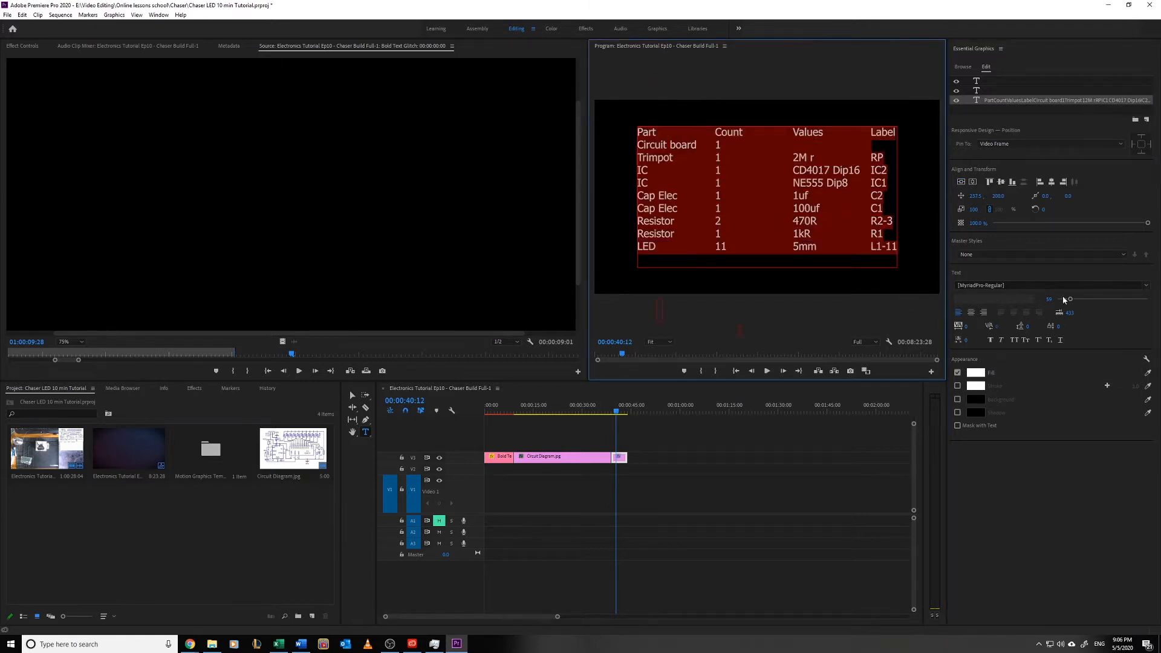
pyautogui.moveTo(1063, 299); pyautogui.dragTo(1070, 304)
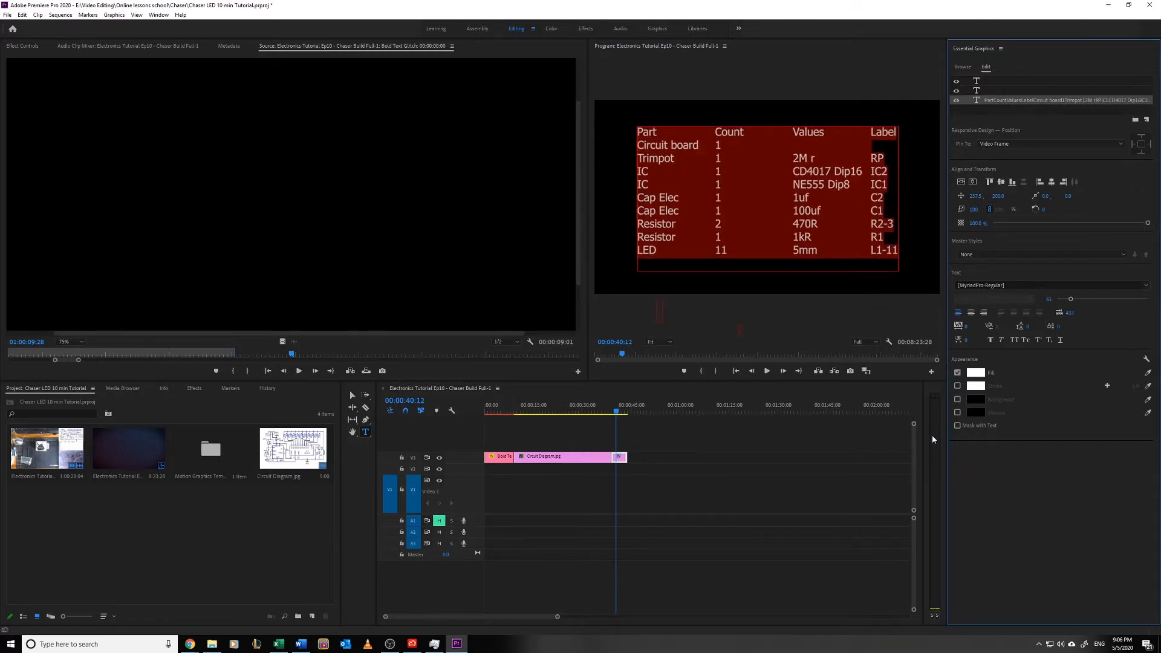
pyautogui.click(876, 313)
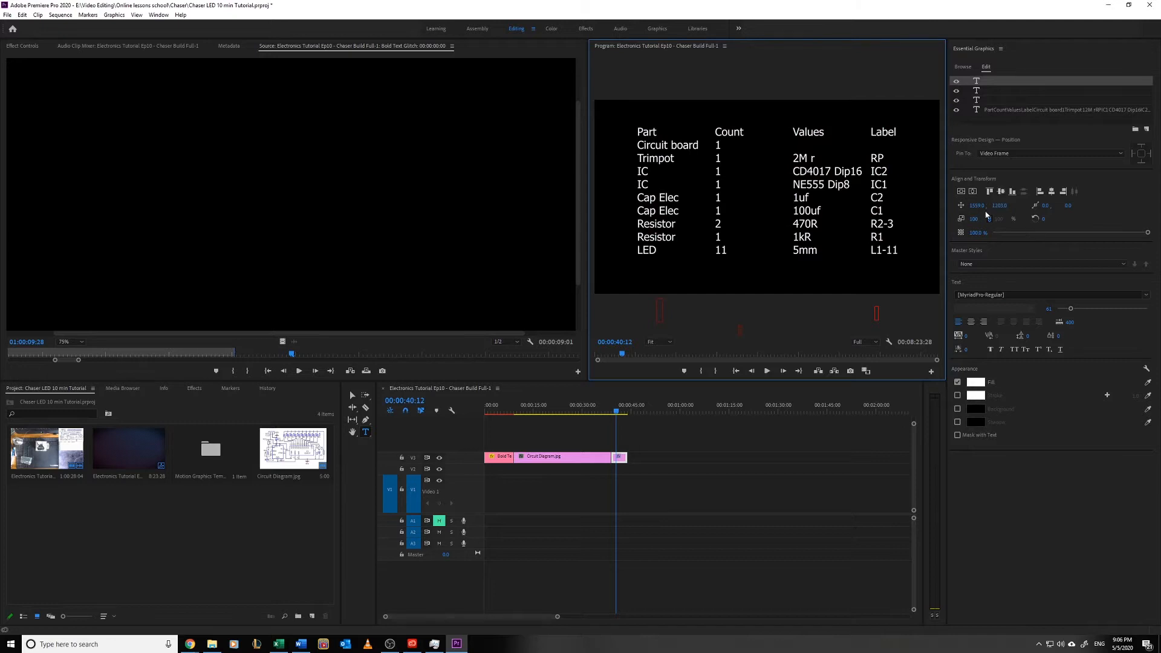
pyautogui.click(883, 181)
pyautogui.click(849, 128)
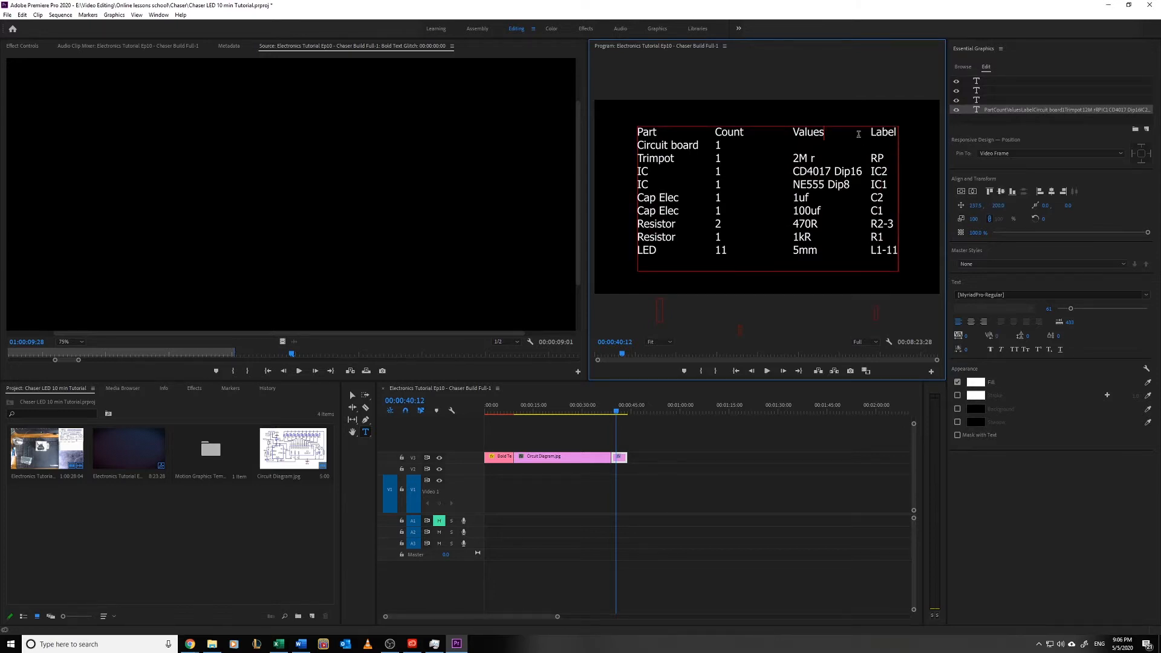
pyautogui.click(973, 191)
pyautogui.click(961, 191)
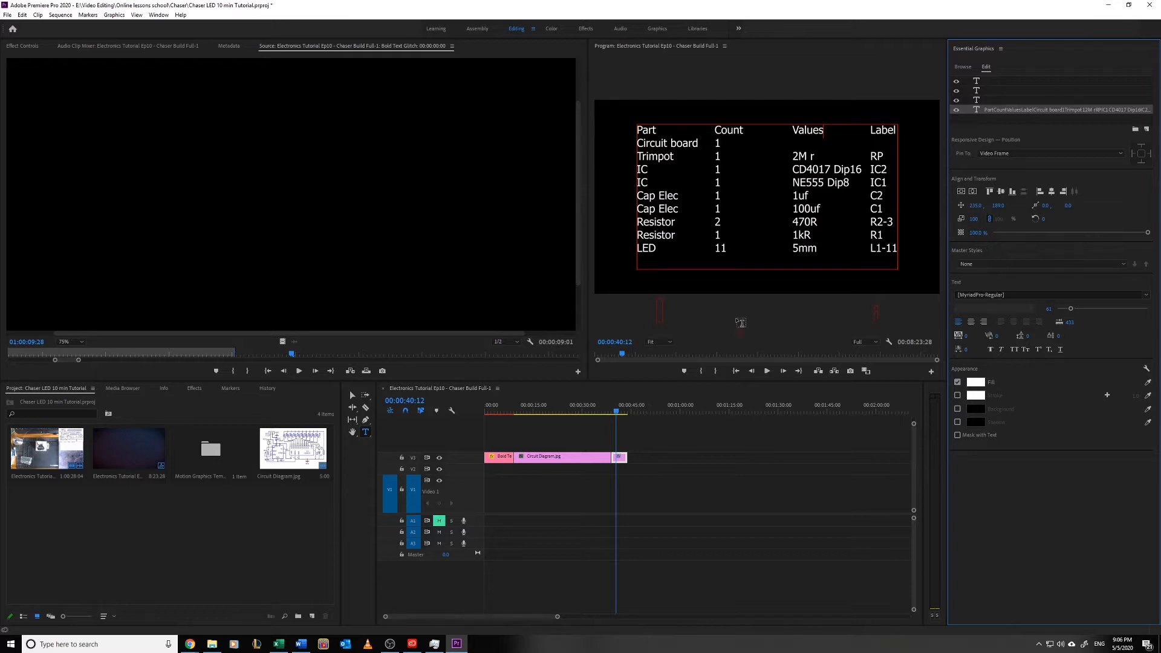
pyautogui.click(630, 296)
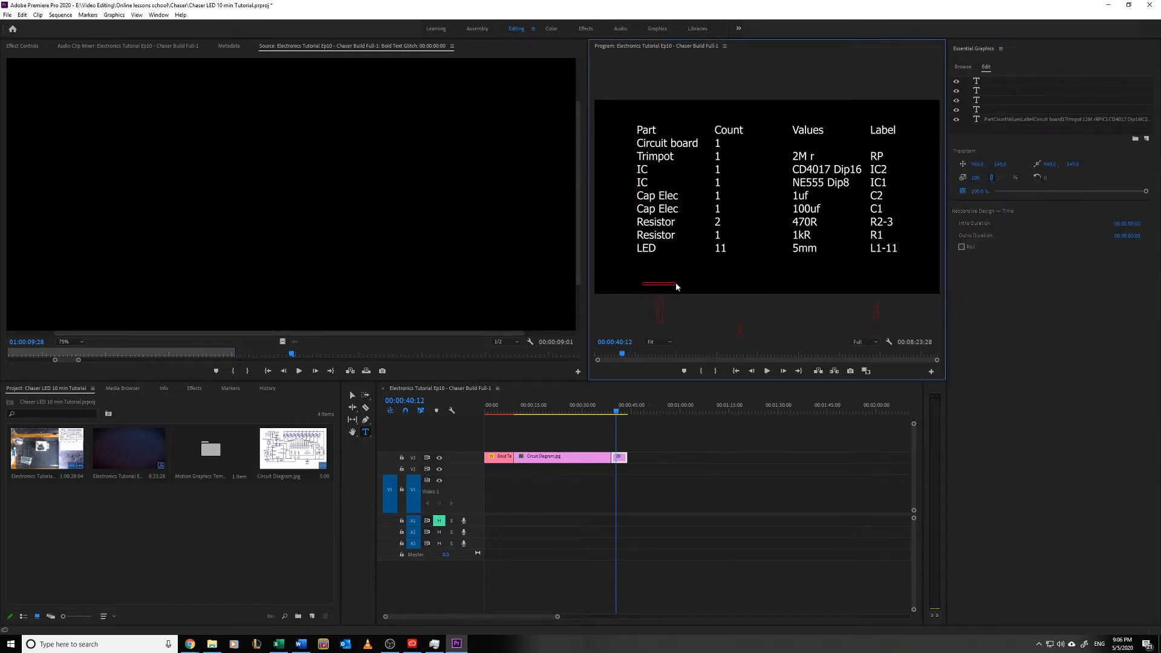
pyautogui.click(701, 283)
pyautogui.click(782, 295)
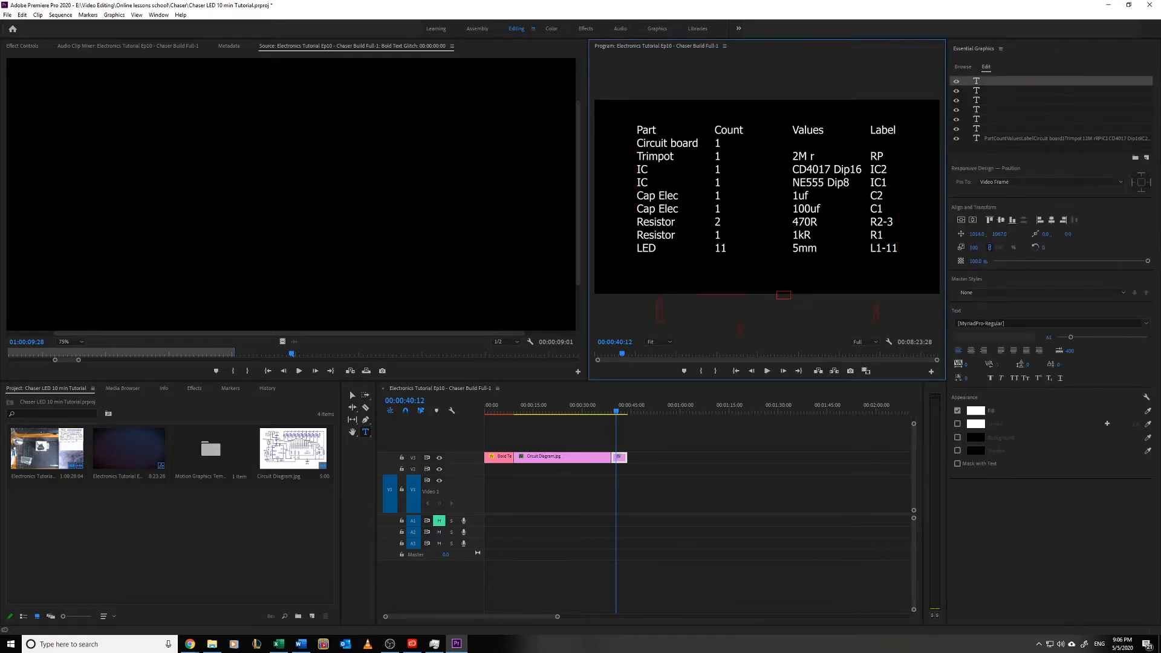
# - Delete every empty text layer from the graphic, leaving only the parts table's text layer
pyautogui.click(990, 83)
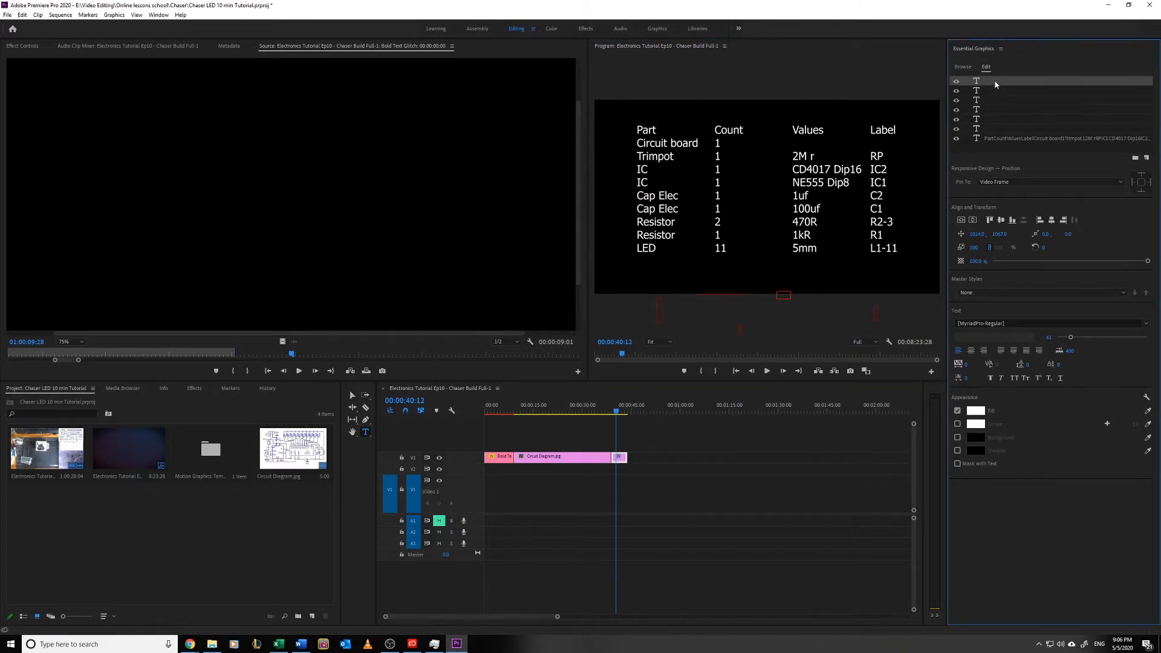
pyautogui.rightClick(995, 83)
pyautogui.click(1005, 122)
pyautogui.rightClick(986, 79)
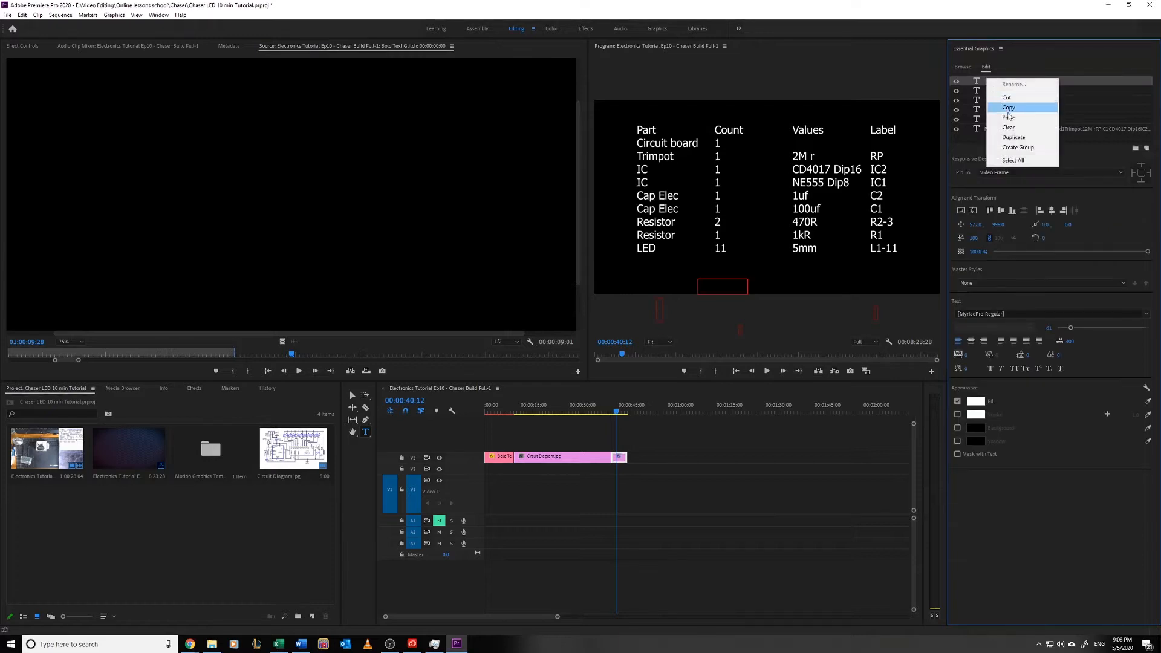
pyautogui.click(1004, 121)
pyautogui.rightClick(991, 82)
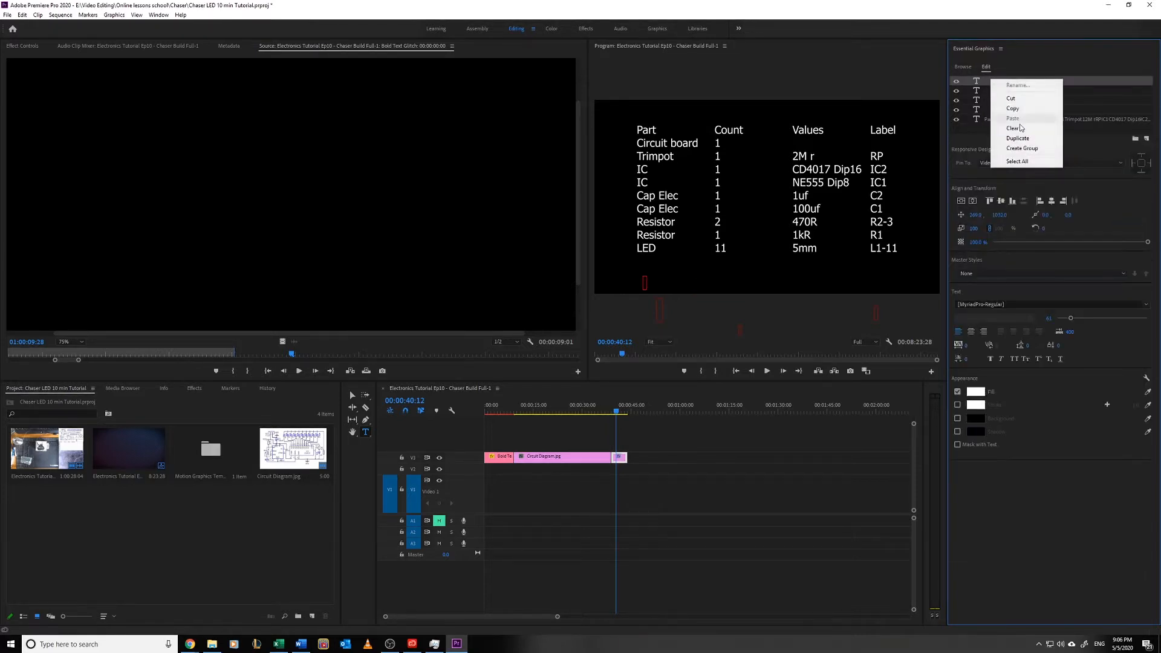
pyautogui.click(1008, 131)
pyautogui.rightClick(987, 81)
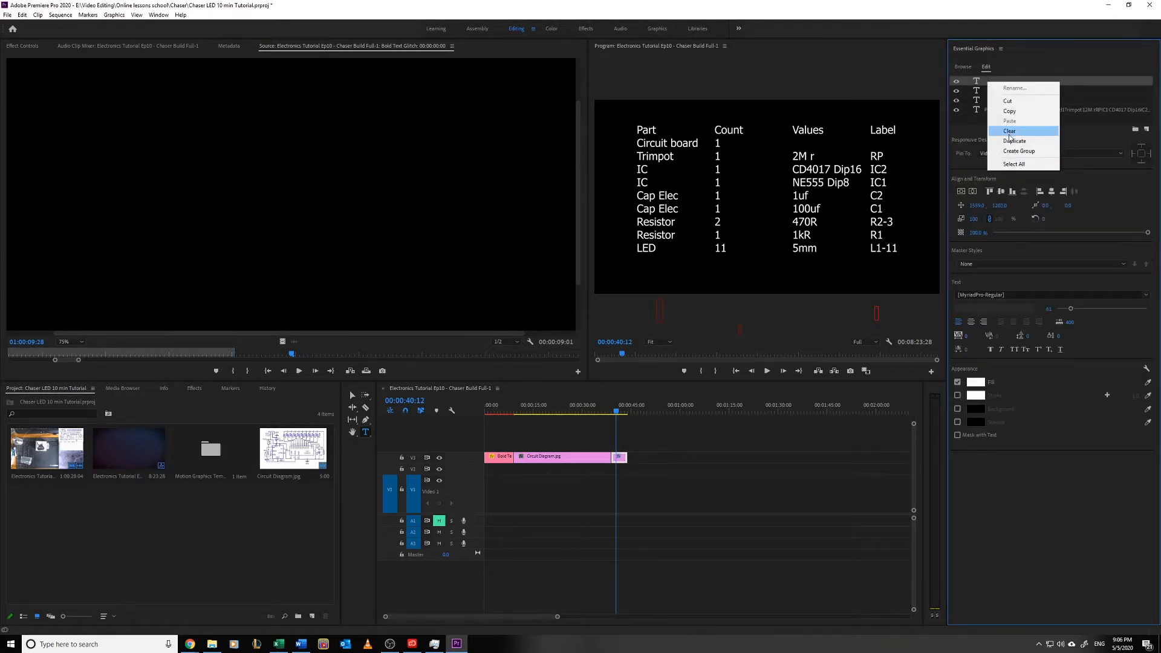
pyautogui.click(1008, 131)
pyautogui.rightClick(993, 82)
pyautogui.click(1016, 131)
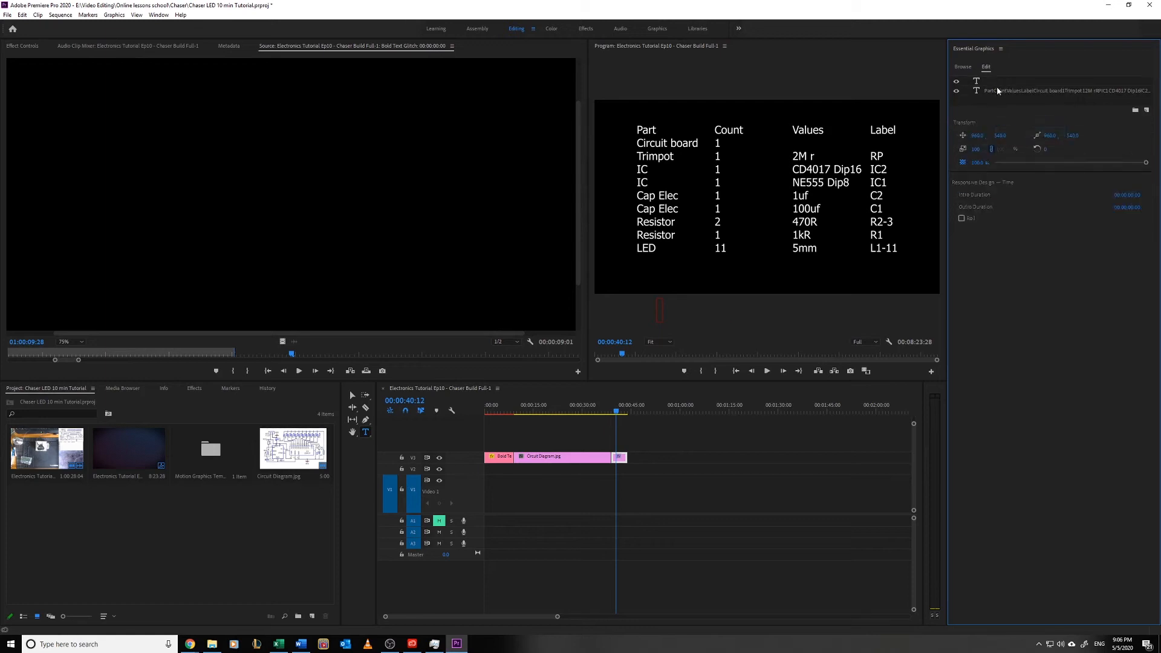
pyautogui.rightClick(1008, 82)
pyautogui.click(1021, 131)
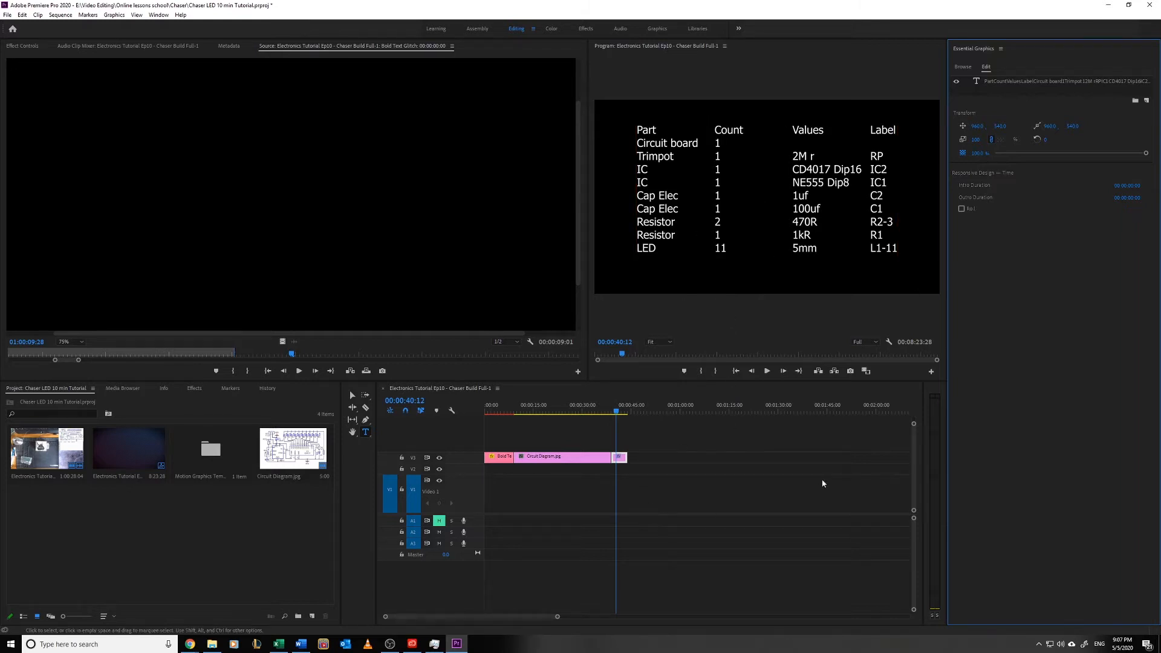
# - Set the parts table title clip's duration to 30 seconds (00:00:30:00)
pyautogui.rightClick(624, 463)
pyautogui.click(683, 292)
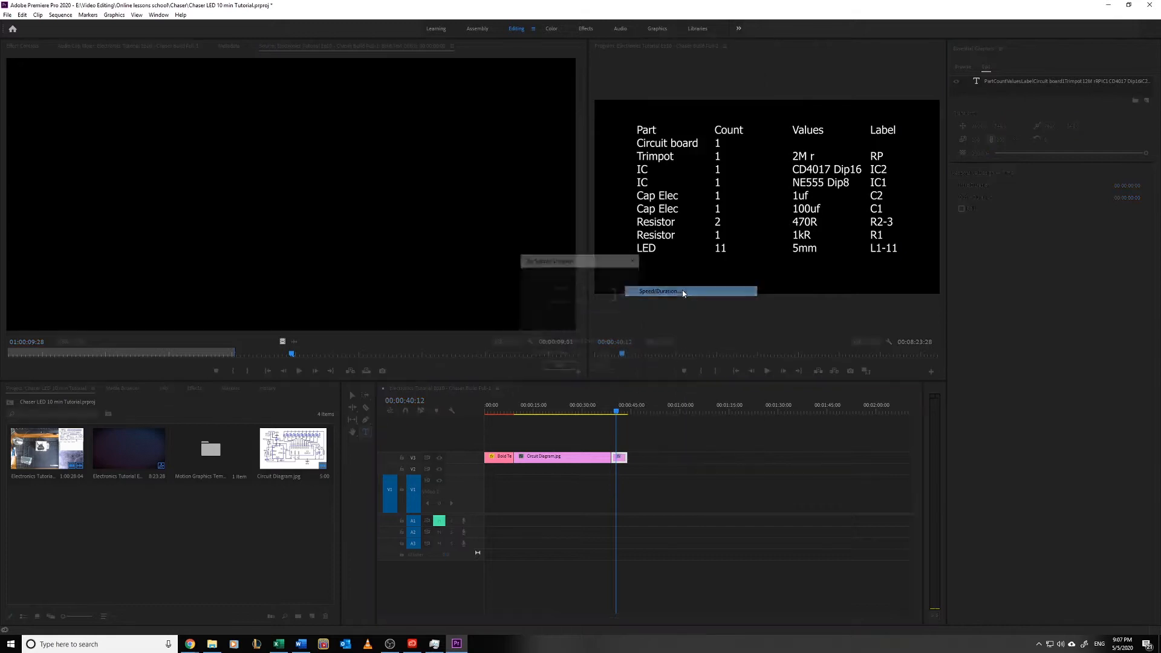
pyautogui.click(588, 300)
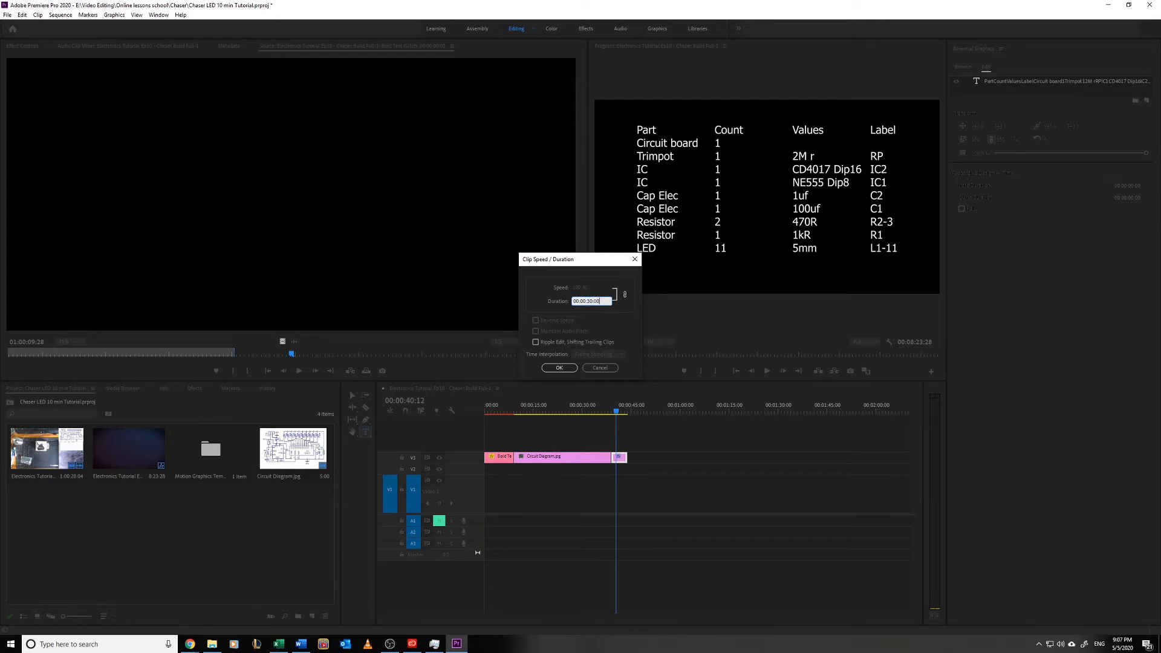
pyautogui.click(571, 367)
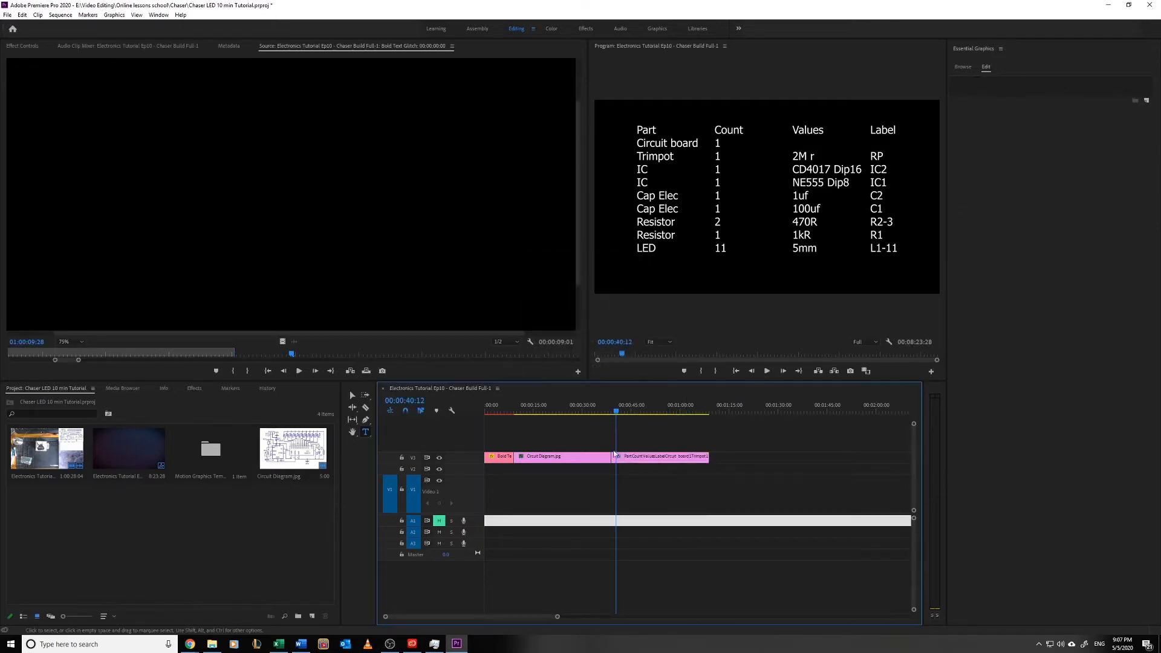
# - Preview the transitions from the opening title to the circuit diagram and from the diagram to the parts table
pyautogui.click(599, 411)
pyautogui.click(498, 411)
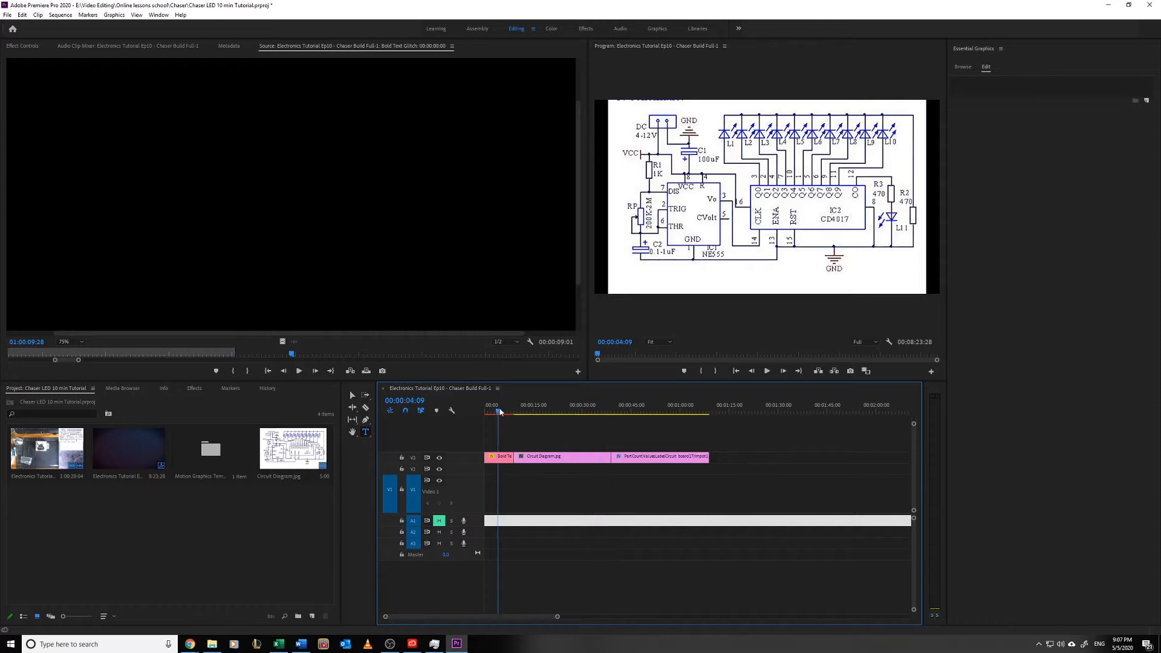
pyautogui.click(767, 370)
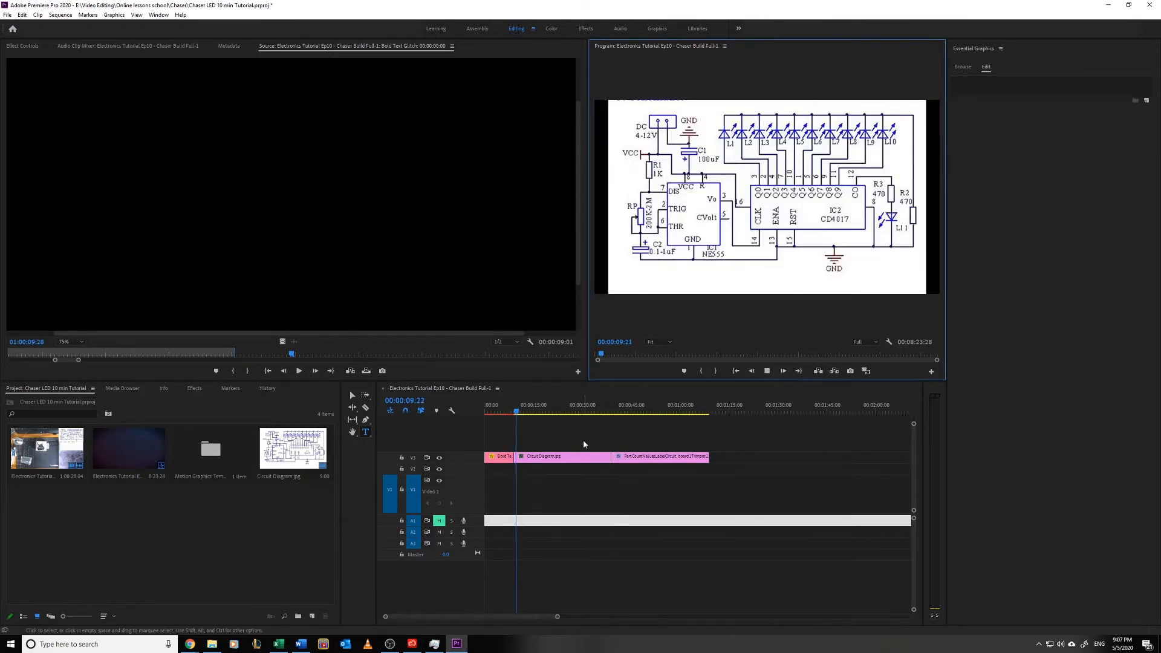
pyautogui.click(600, 412)
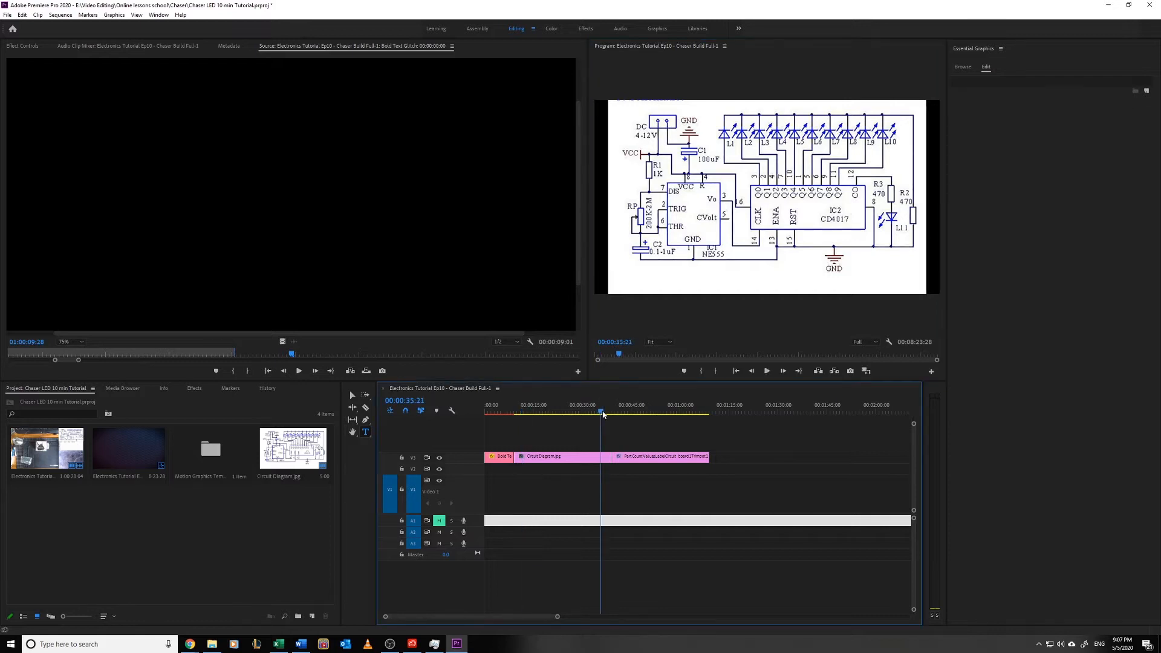
pyautogui.click(766, 371)
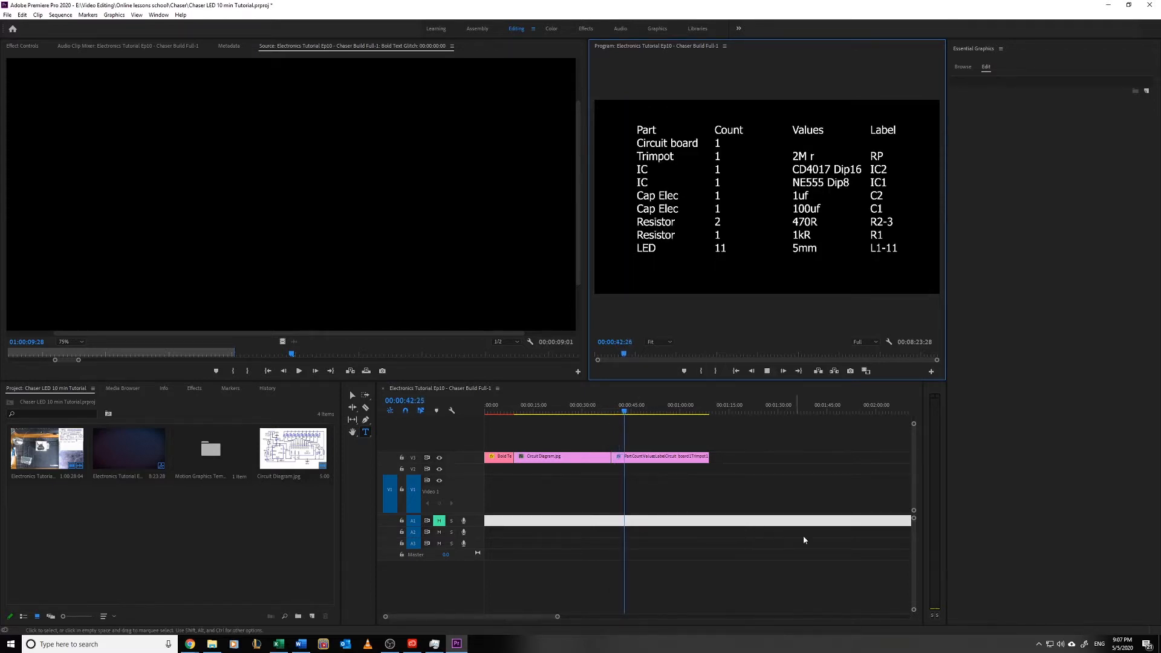
pyautogui.click(767, 371)
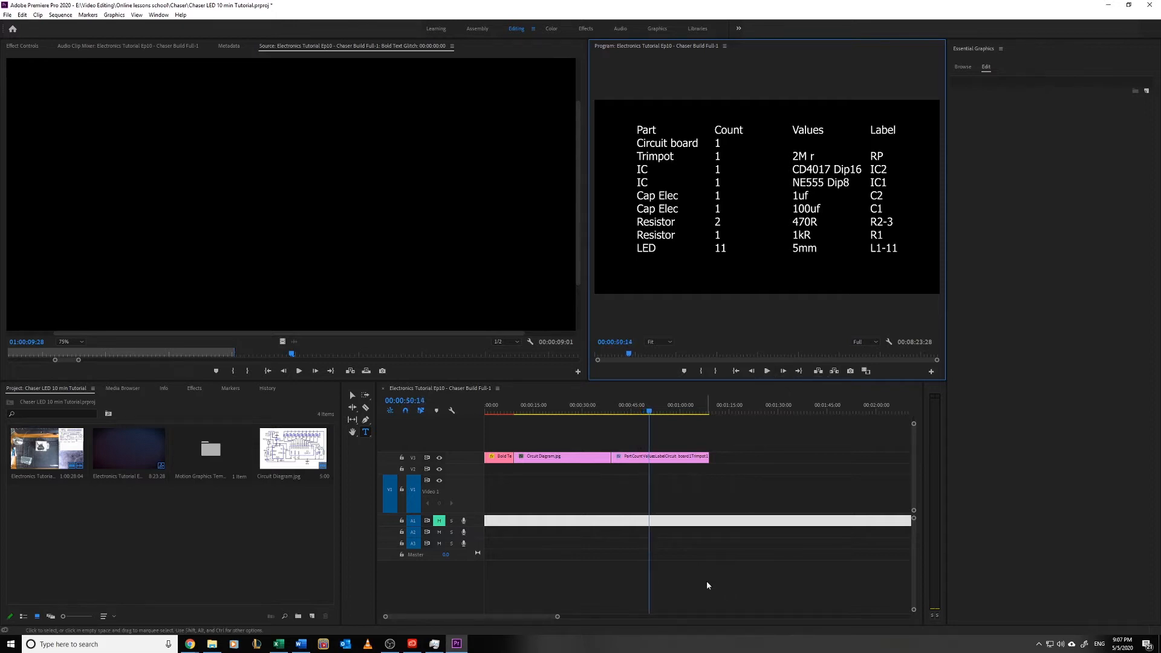
pyautogui.click(689, 563)
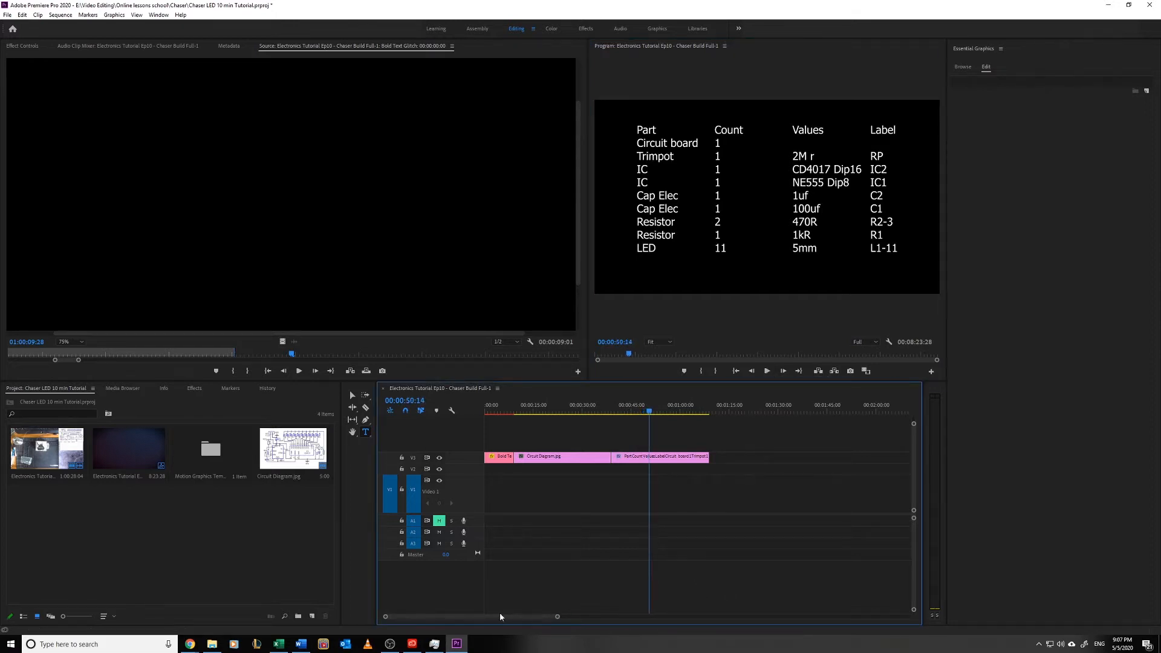
# - Record a short test voice-over on audio track A2, starting near the end of the opening title at 00:00:08:27
pyautogui.click(515, 409)
pyautogui.moveTo(515, 409); pyautogui.dragTo(512, 414)
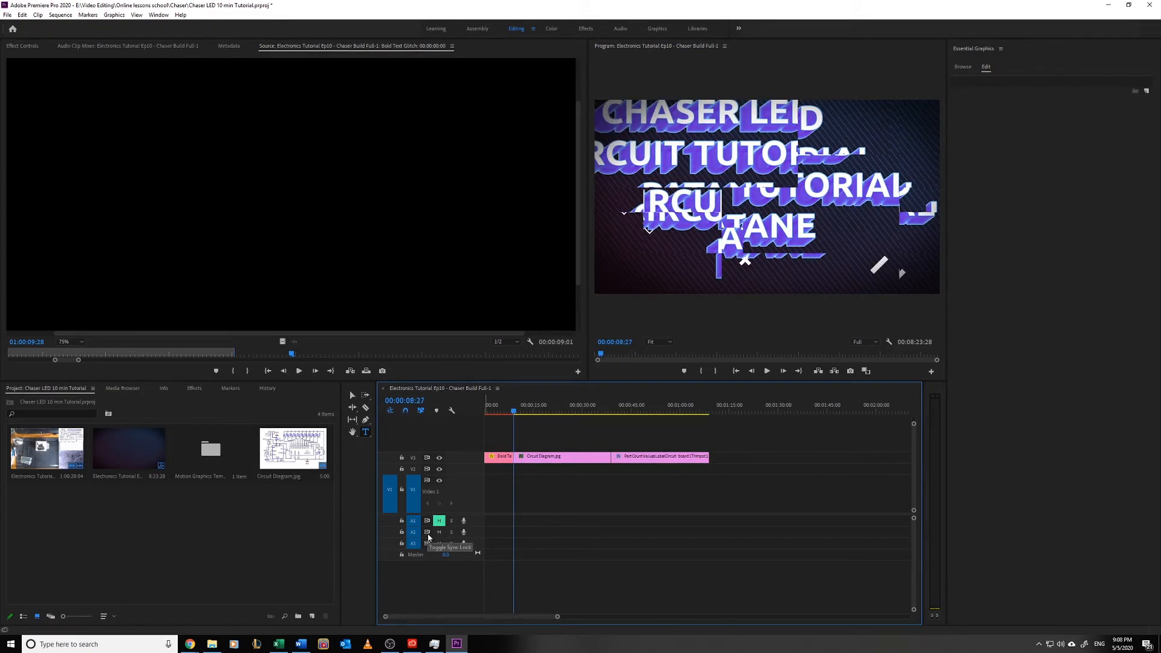
pyautogui.click(464, 533)
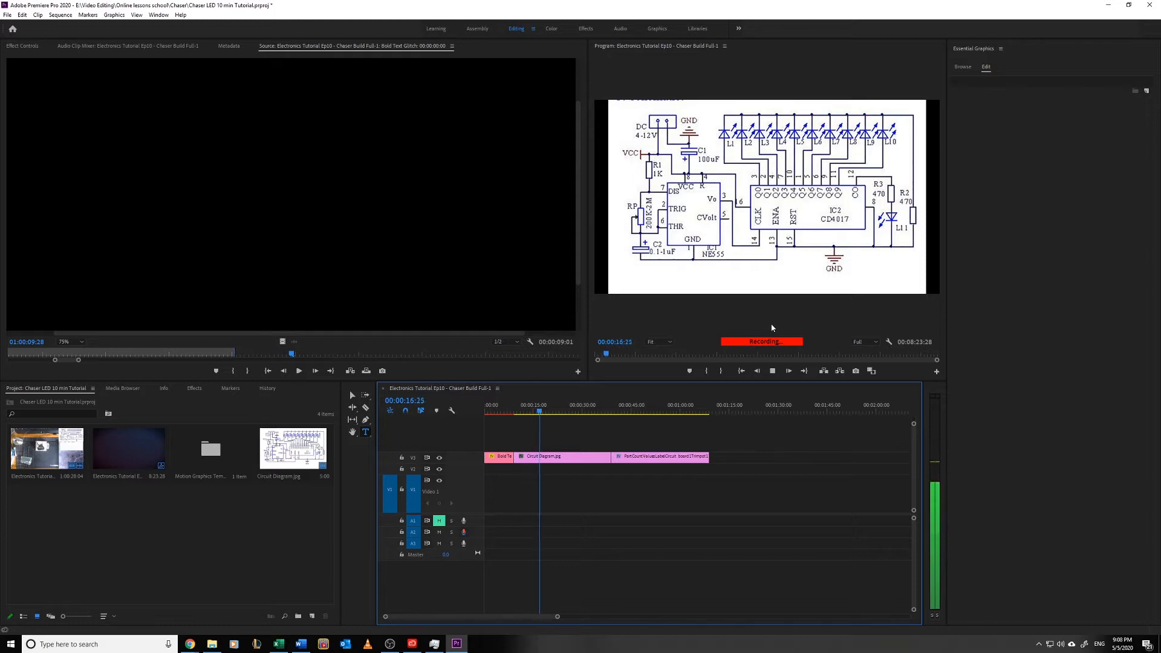
pyautogui.click(772, 370)
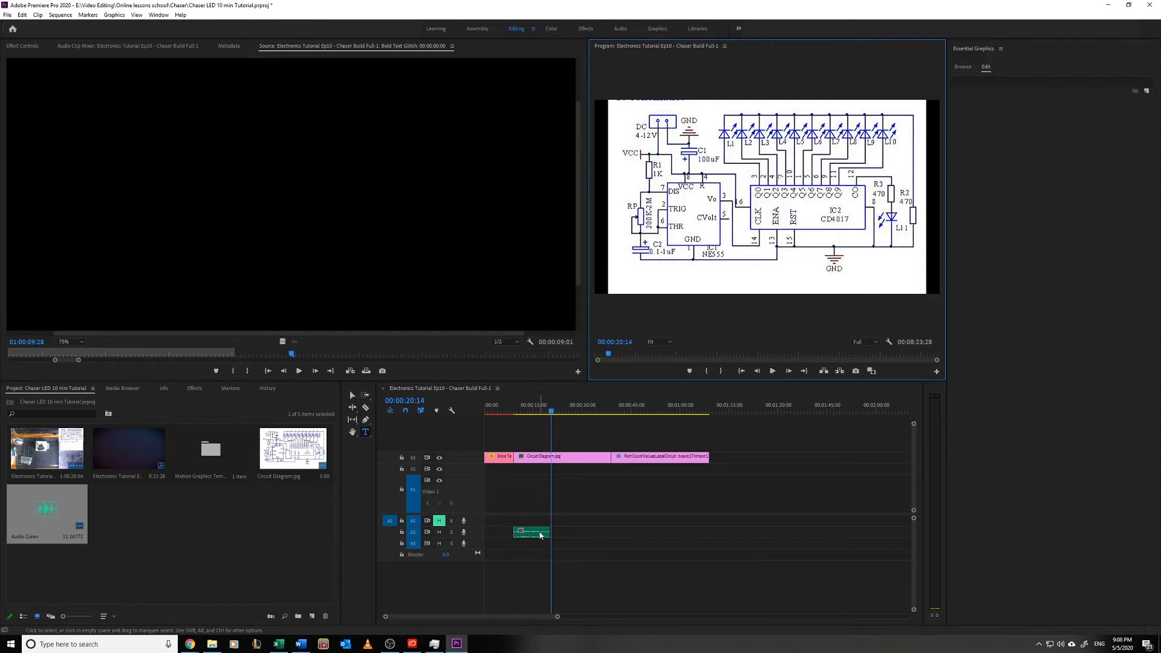
# - Play back the test voice-over on A2 and delete its clip from the timeline
pyautogui.click(530, 411)
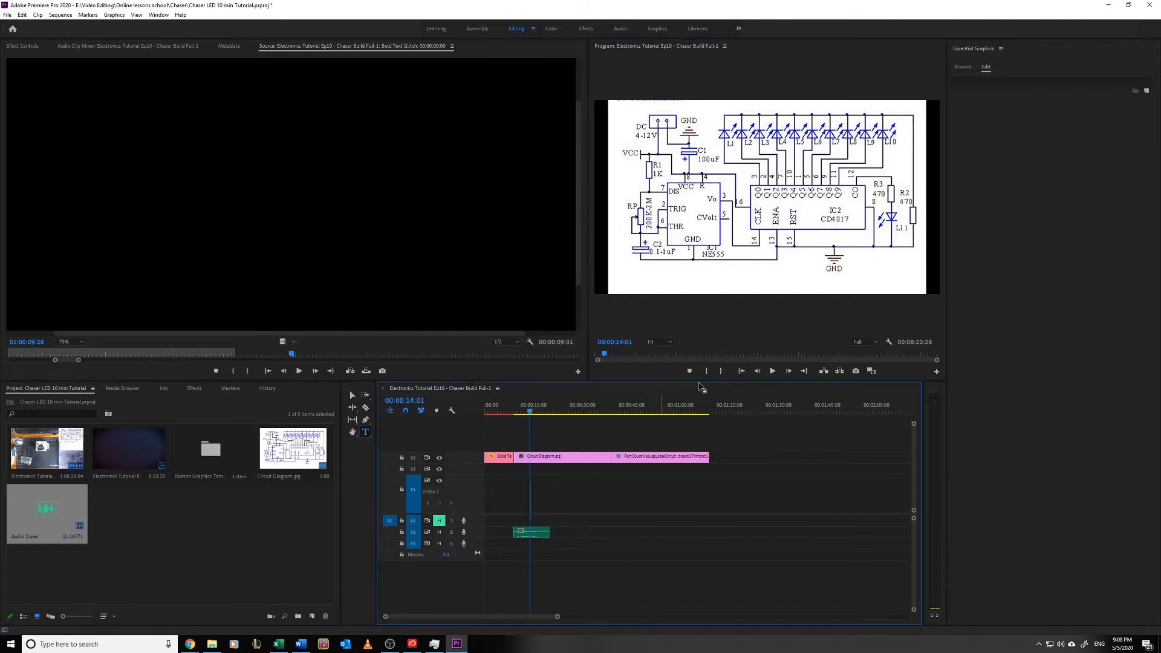
pyautogui.click(772, 371)
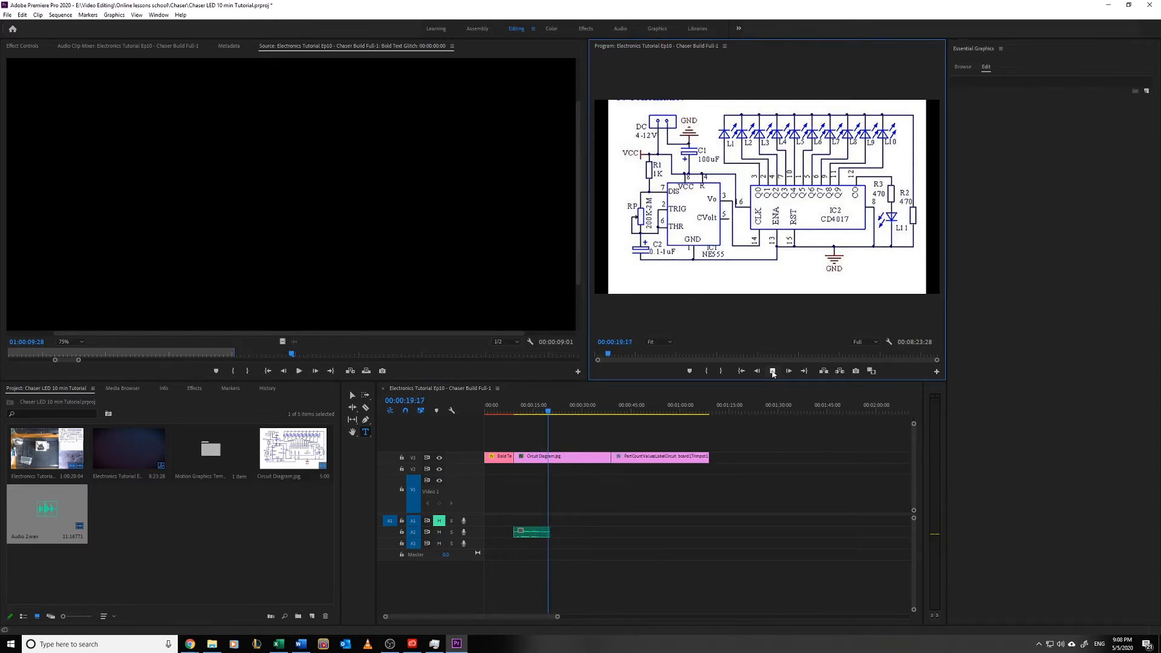
pyautogui.click(772, 371)
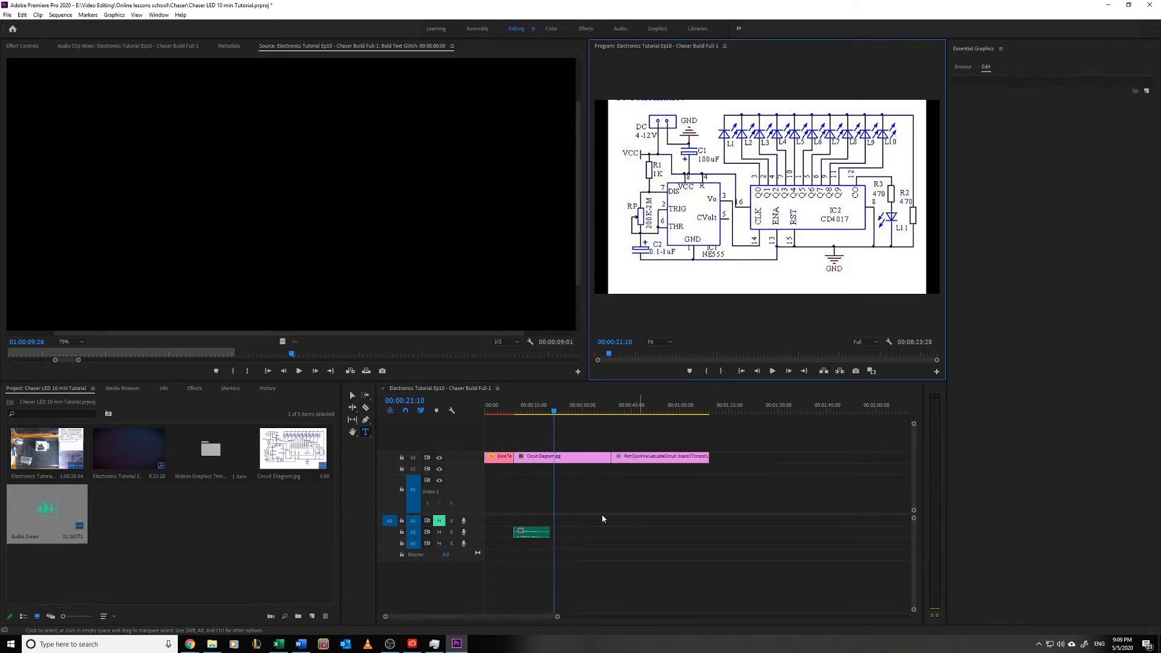
pyautogui.click(537, 535)
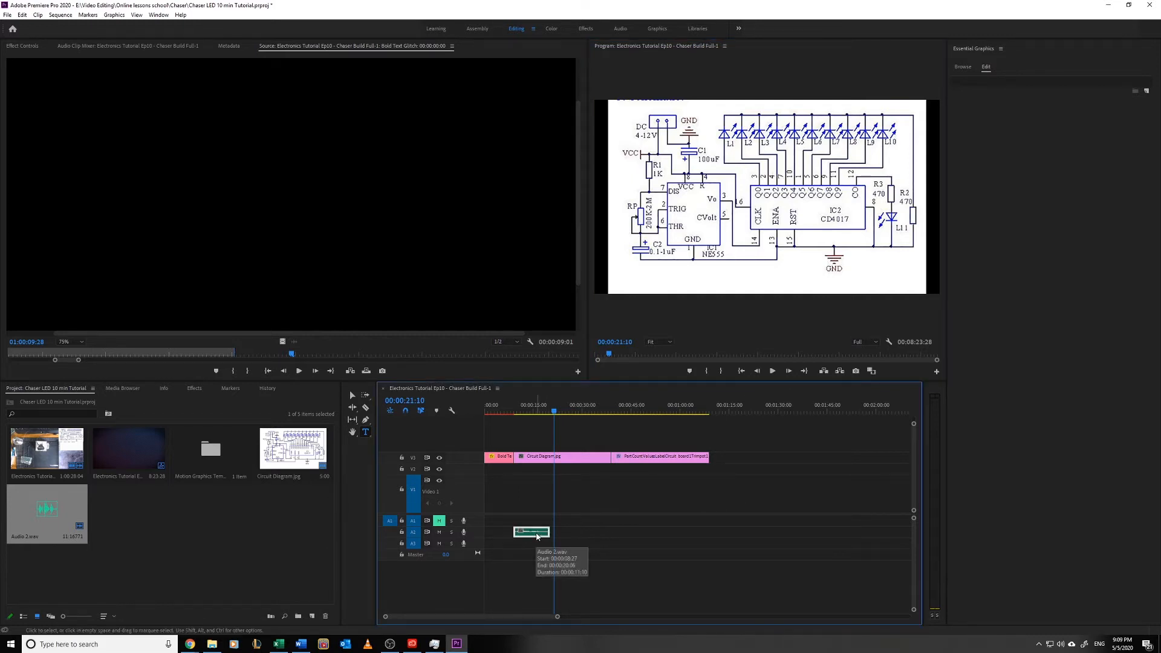
# - Record the voice-over on audio track A2 from 00:00:05:21 in the opening title to 00:01:20:22, past the parts table
pyautogui.click(503, 413)
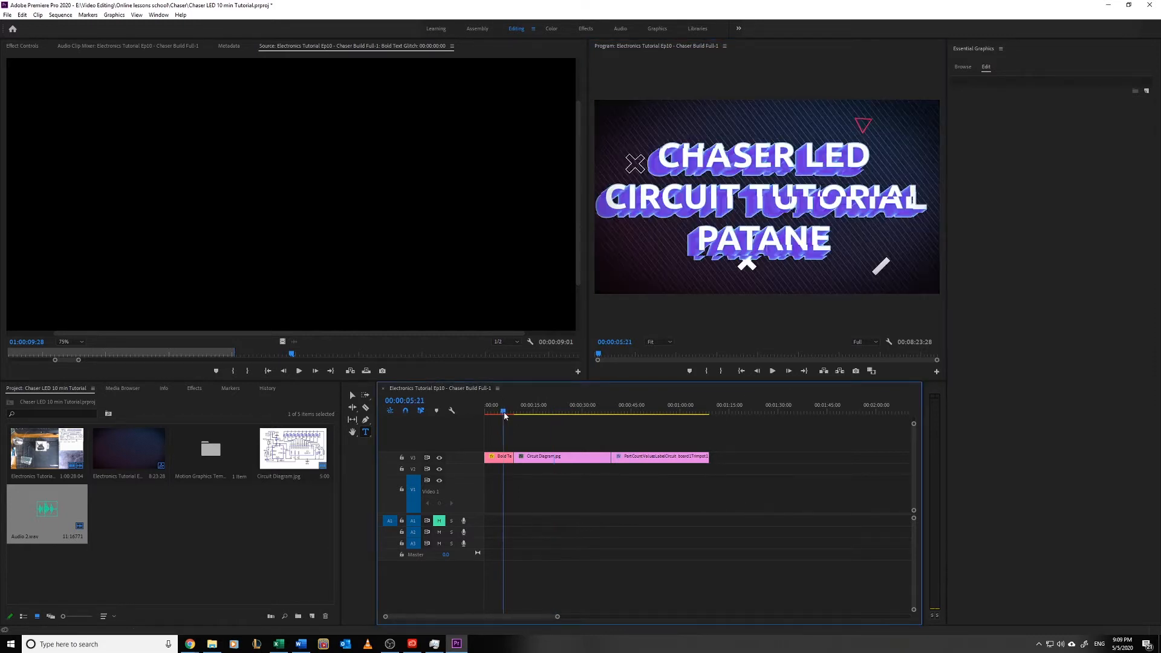
pyautogui.click(464, 532)
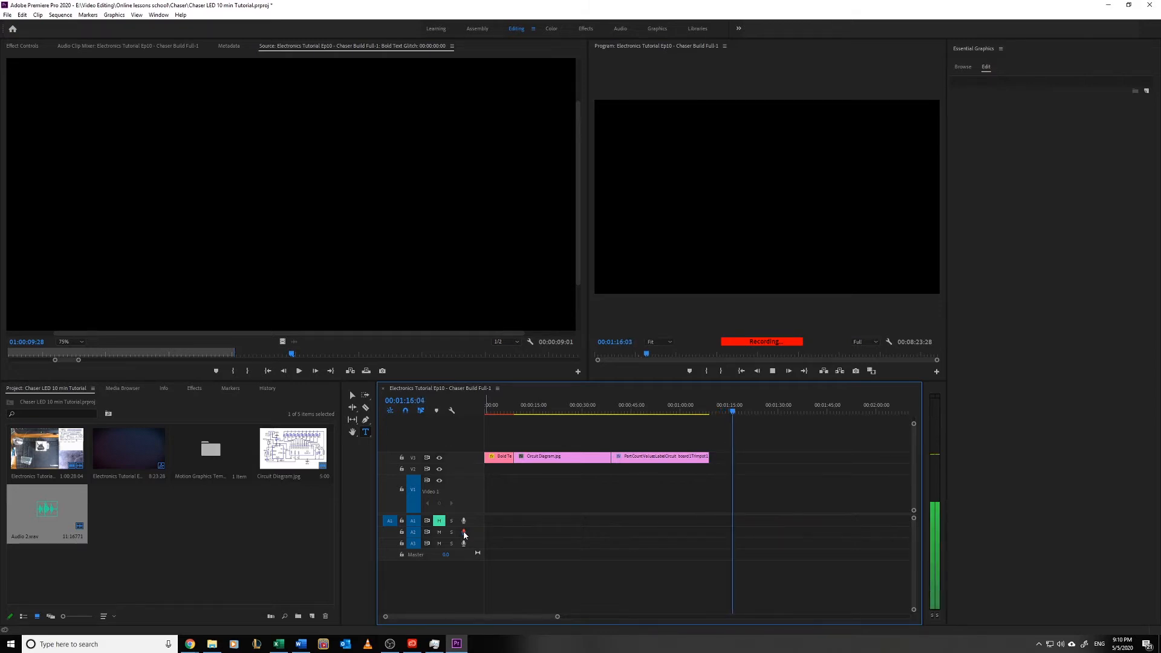
pyautogui.click(772, 371)
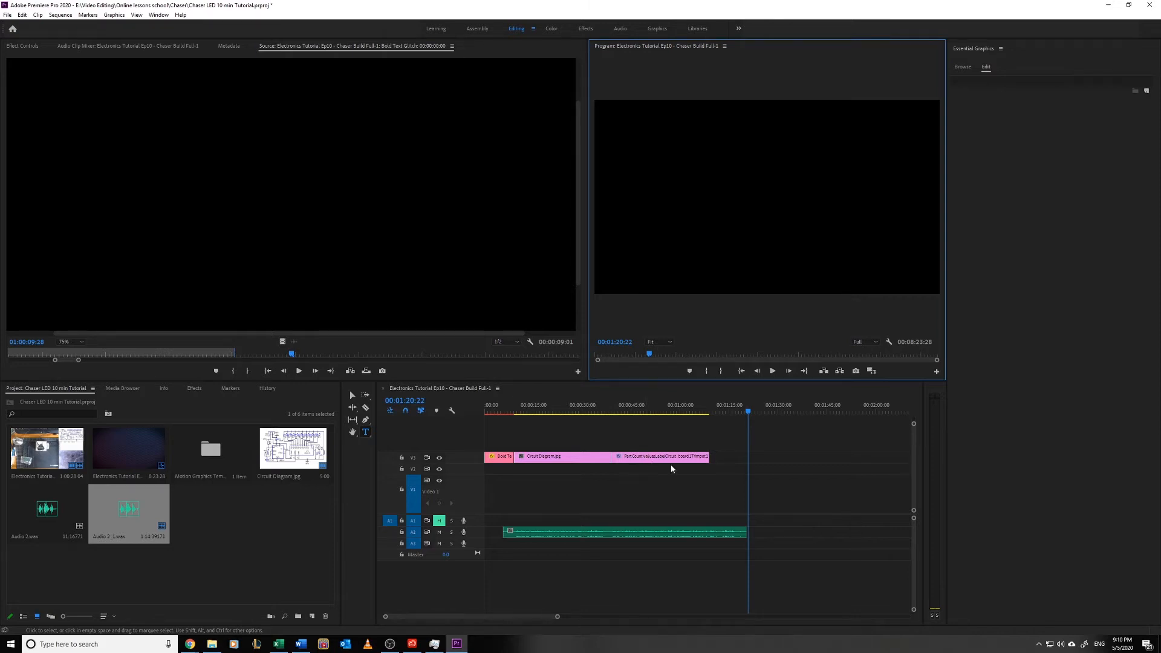
# - Extend the end of the parts table title clip to the end of the voice-over at 00:01:20:22
pyautogui.click(687, 464)
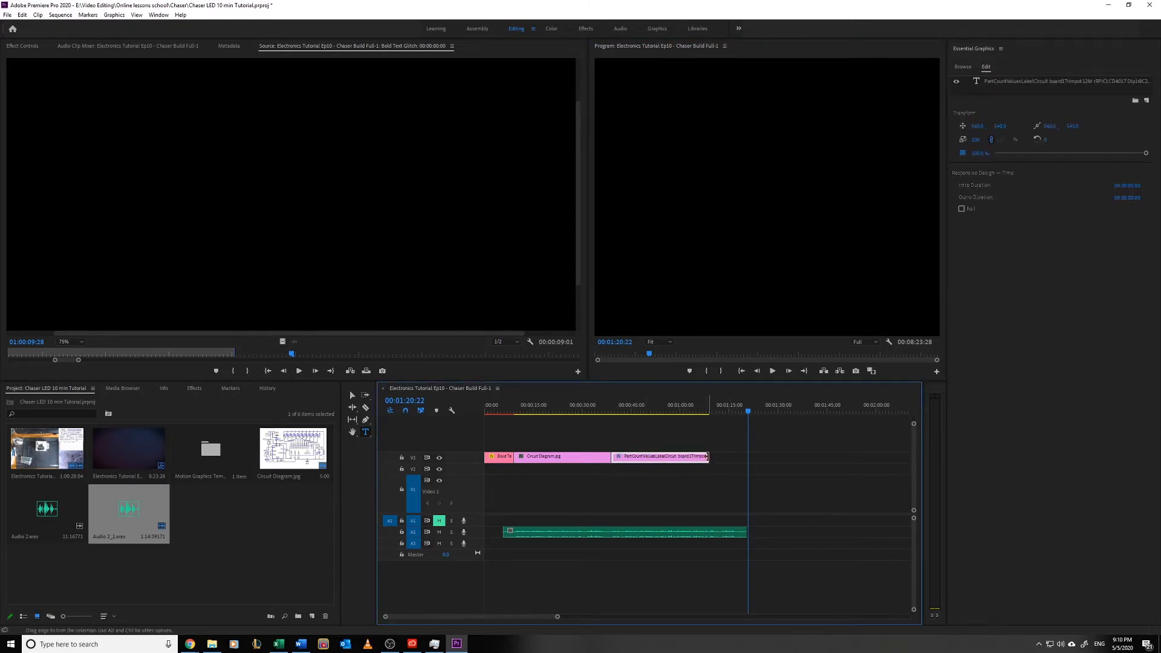
pyautogui.moveTo(707, 456); pyautogui.dragTo(747, 457)
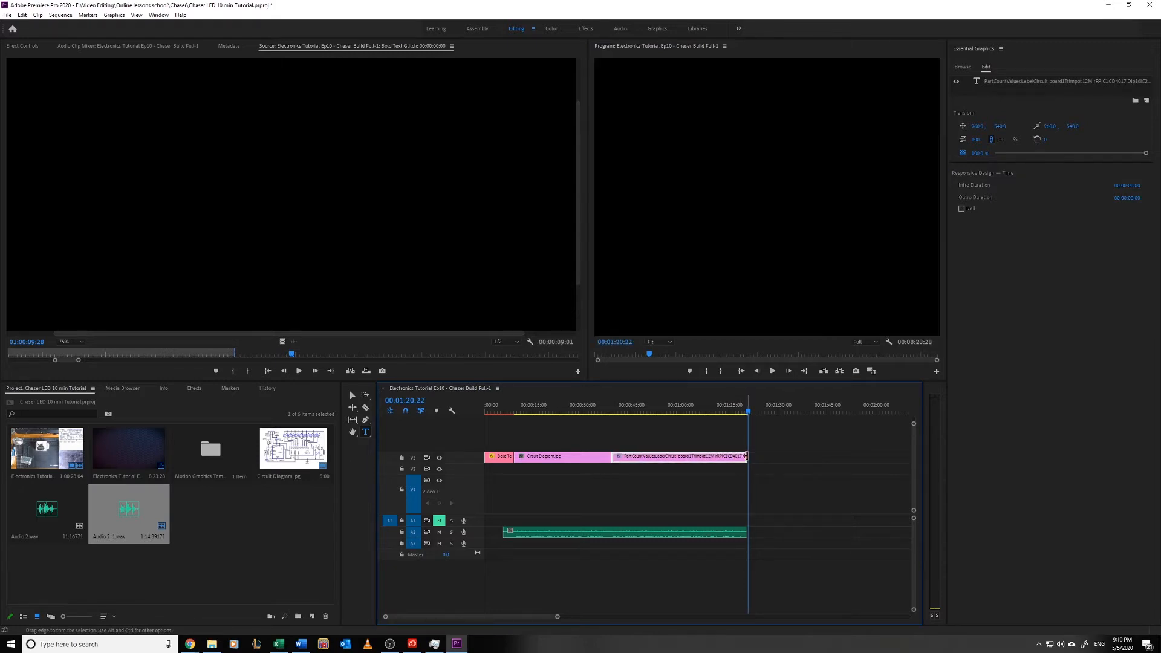
pyautogui.click(743, 532)
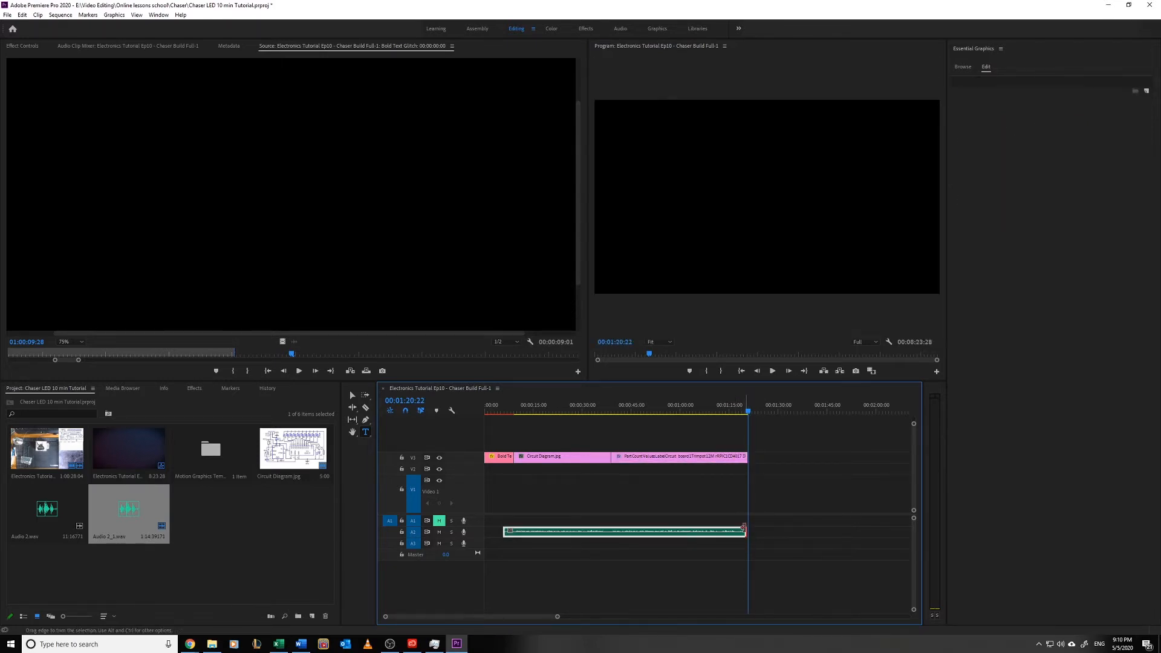
# - Trim the A2 voice-over's end to the parts table's start, and record its continuation on A3 from 00:00:34:01 to 00:01:21:15
pyautogui.moveTo(743, 530); pyautogui.dragTo(610, 531)
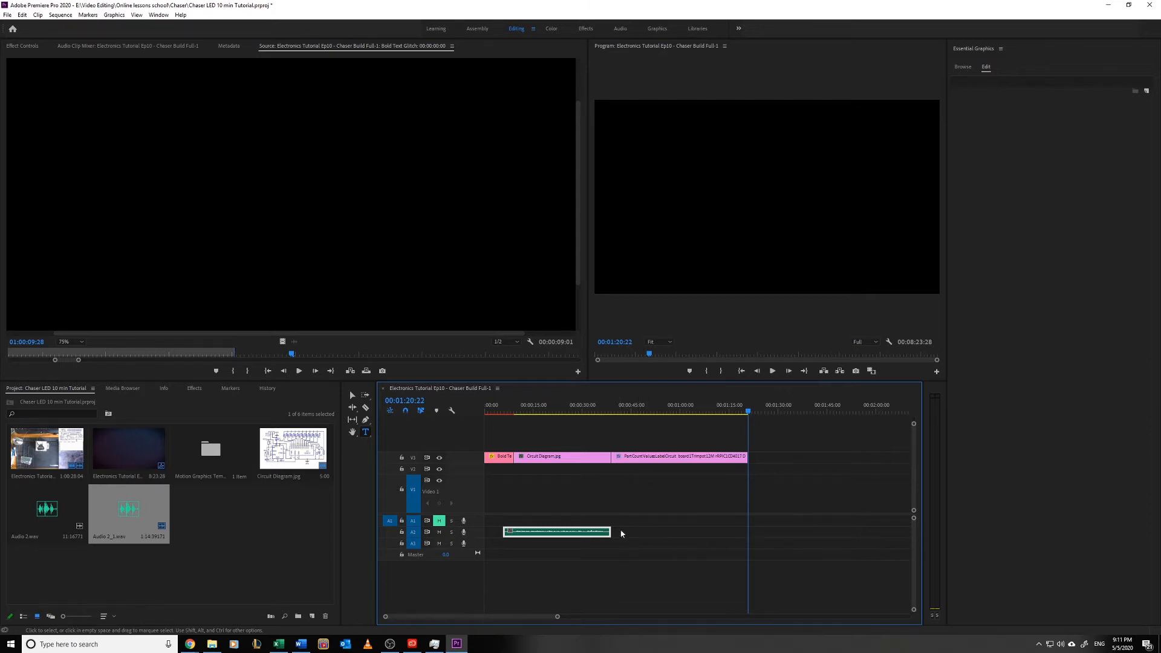
pyautogui.click(595, 410)
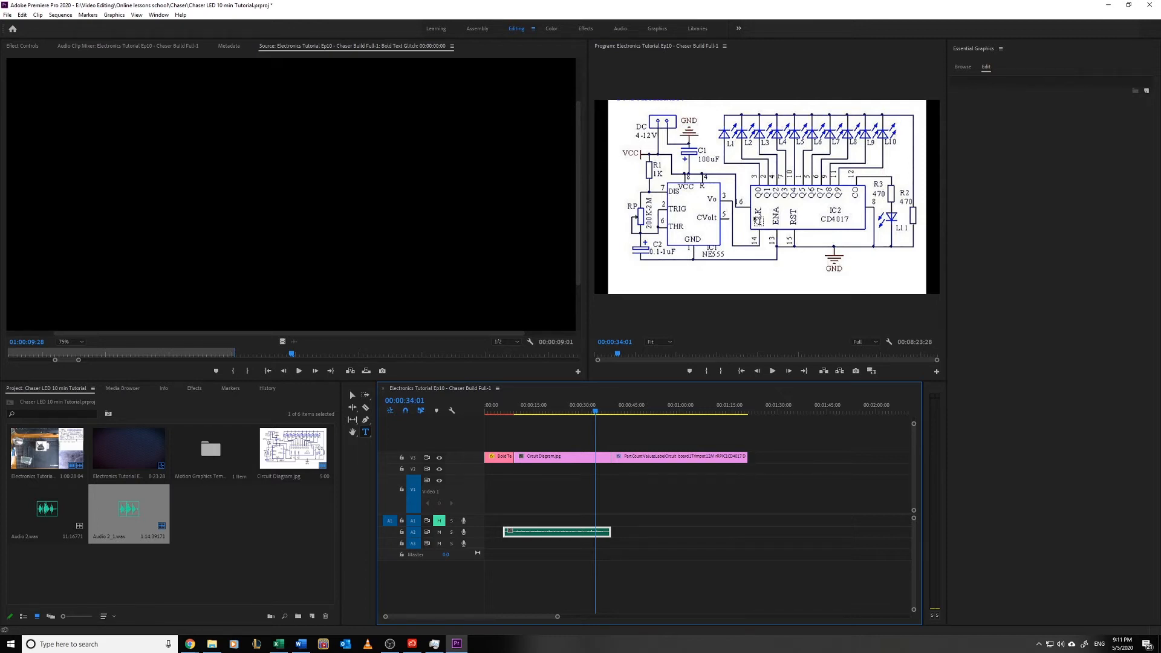
pyautogui.click(464, 544)
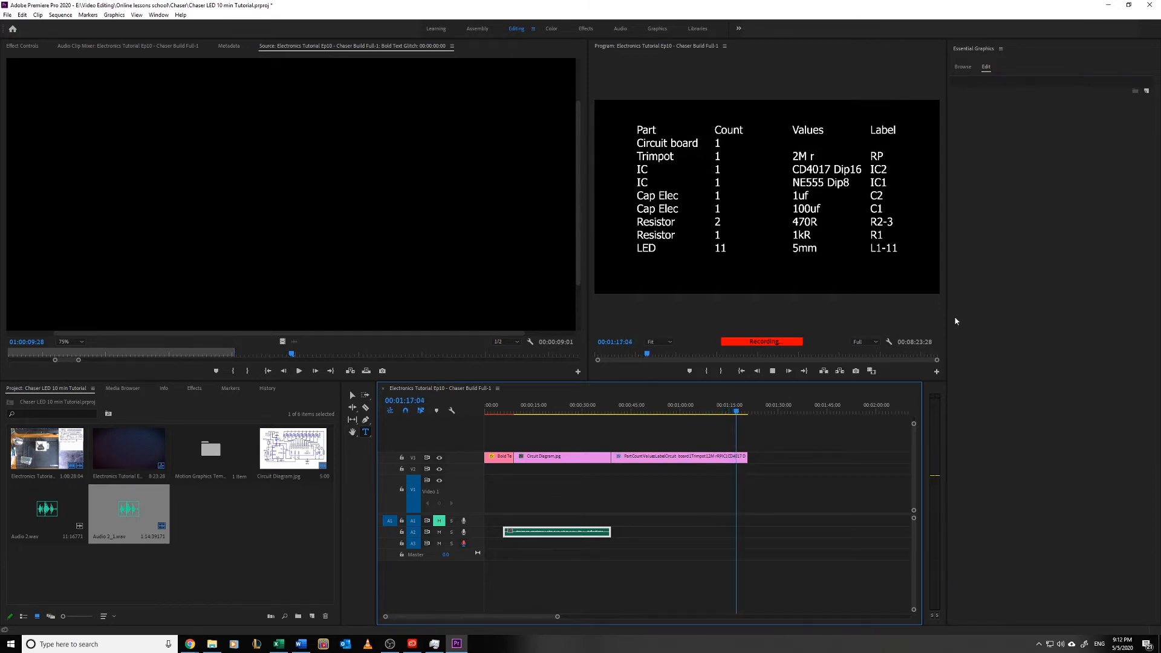
pyautogui.click(772, 375)
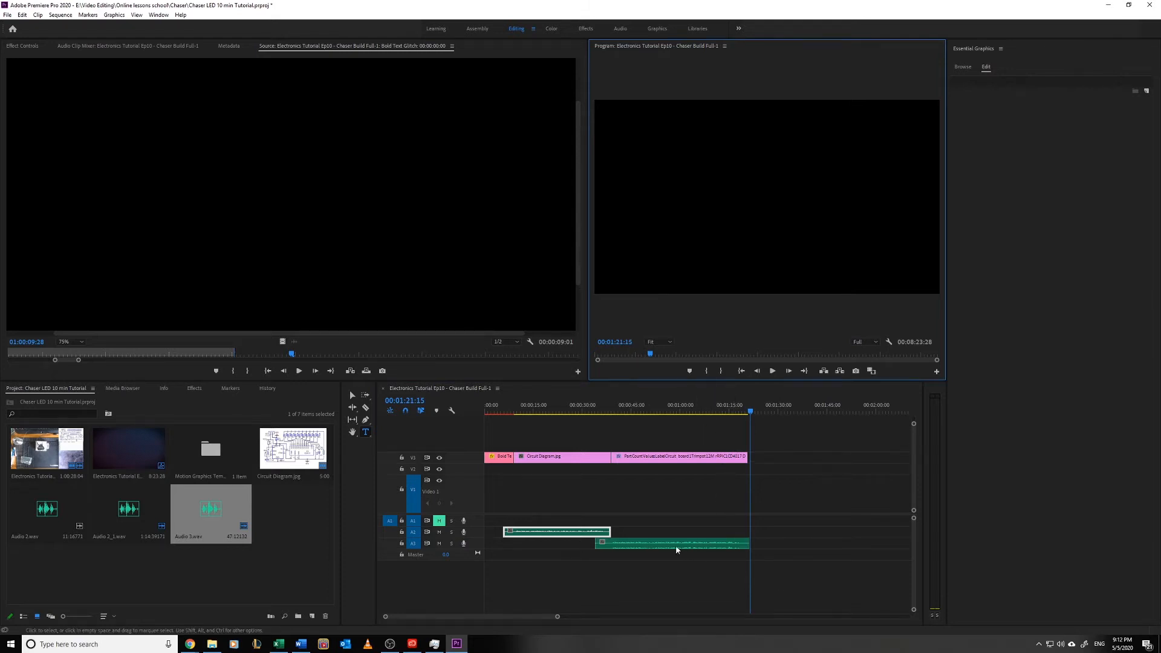
# - Trim the start of the new A3 voice-over clip to the end of the A2 voice-over clip
pyautogui.click(607, 543)
pyautogui.moveTo(593, 543); pyautogui.dragTo(611, 543)
pyautogui.click(610, 592)
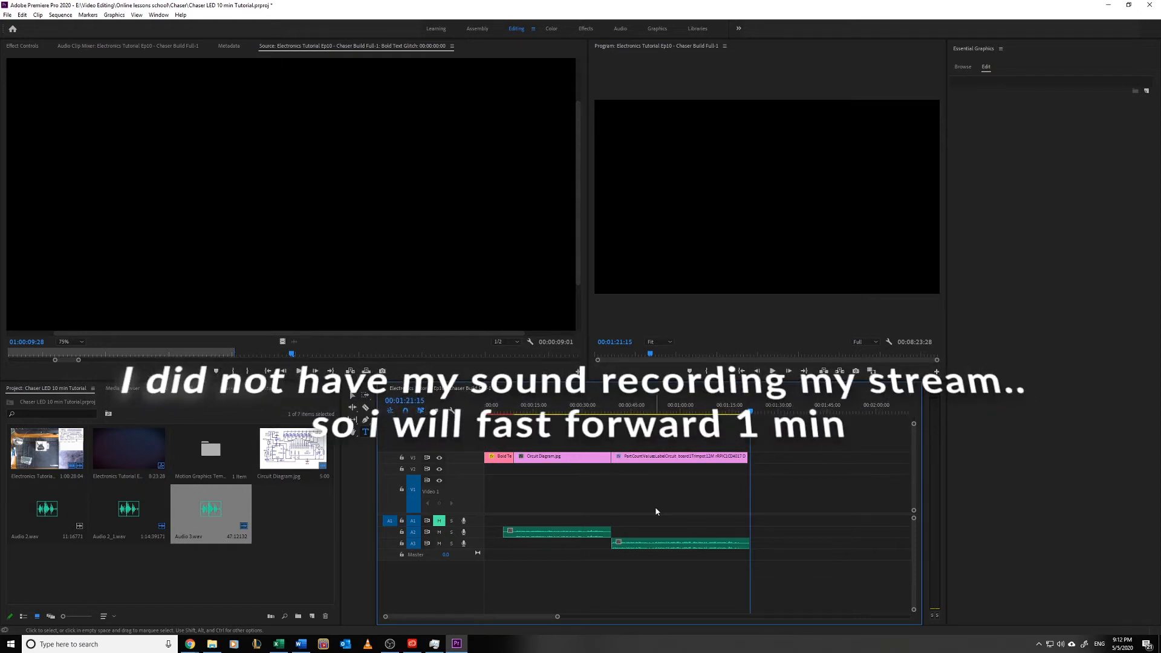
# - Play back the two voice-over clips from 00:00:27:03 in the circuit diagram and into the parts table
pyautogui.click(573, 405)
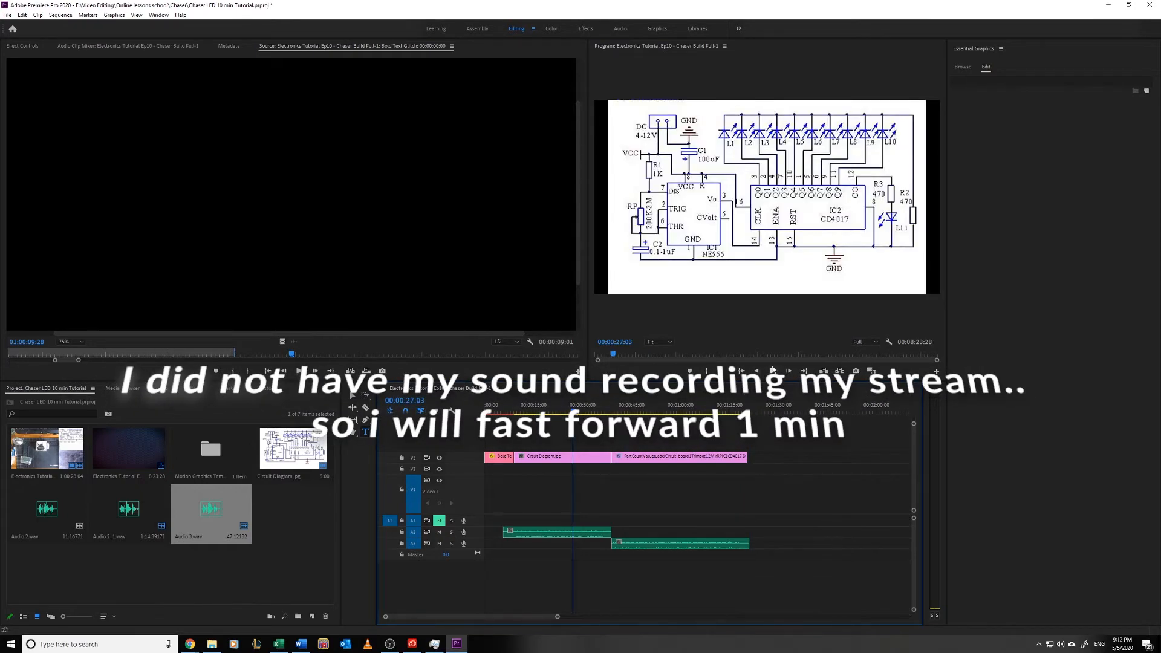
pyautogui.click(773, 370)
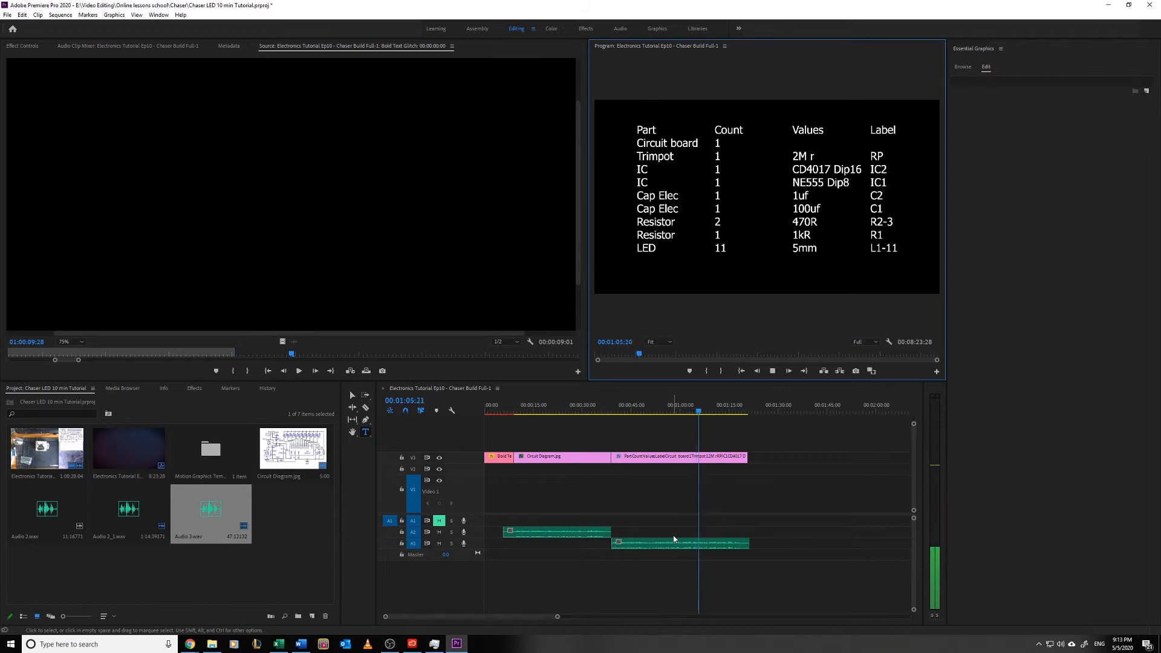
pyautogui.click(773, 371)
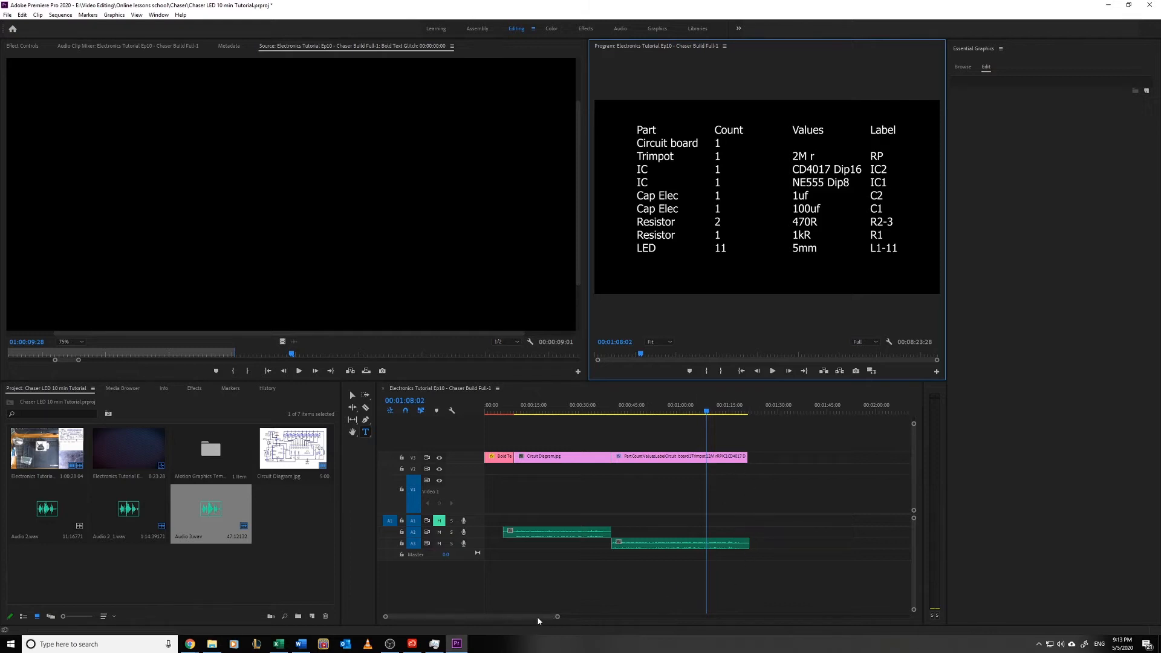
# - Move the sped-up build footage with its audio onto video track V3, directly after the parts table title
pyautogui.moveTo(538, 620); pyautogui.dragTo(587, 615)
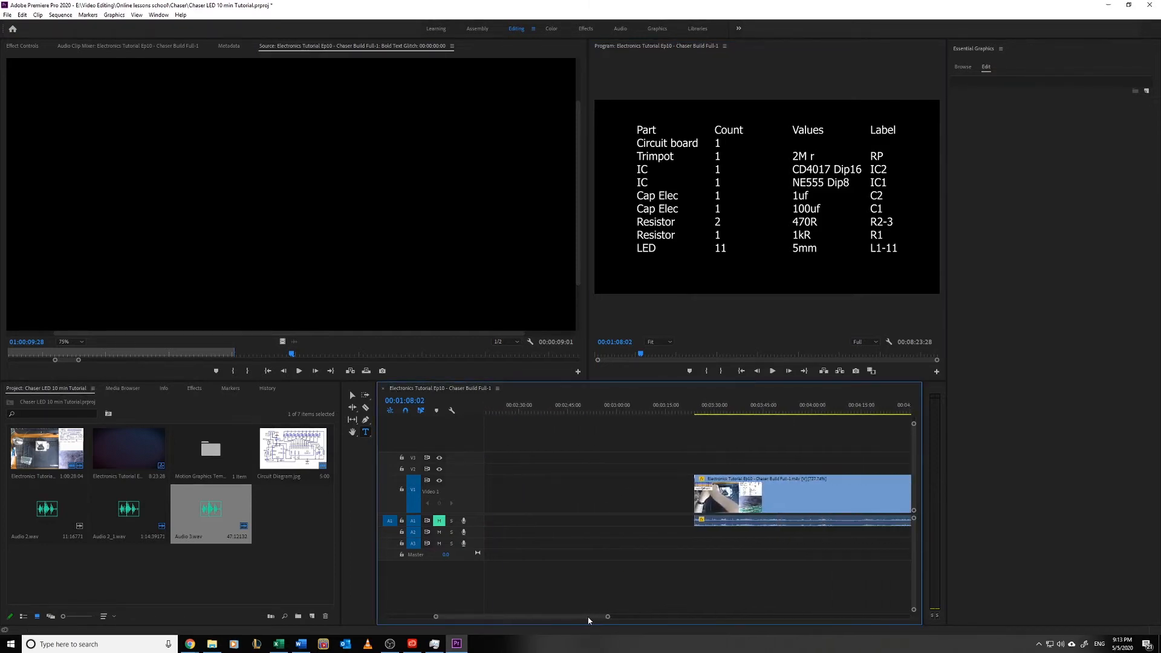
pyautogui.scroll(-5, 578, 526)
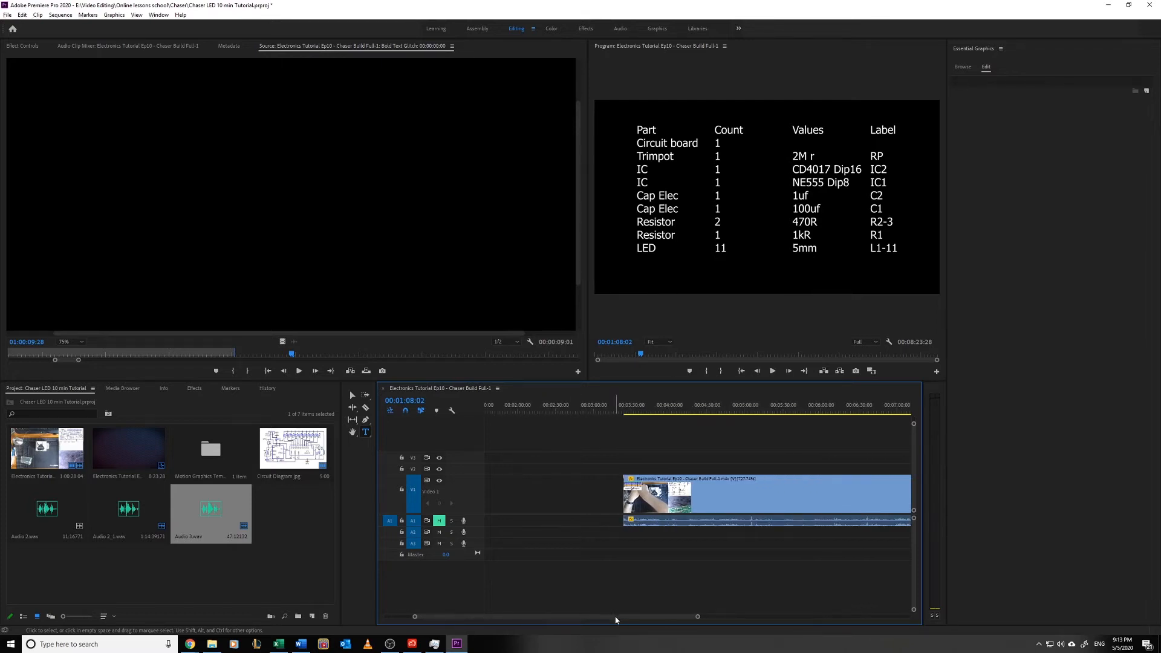
pyautogui.moveTo(615, 619); pyautogui.dragTo(581, 610)
pyautogui.moveTo(839, 499); pyautogui.dragTo(710, 466)
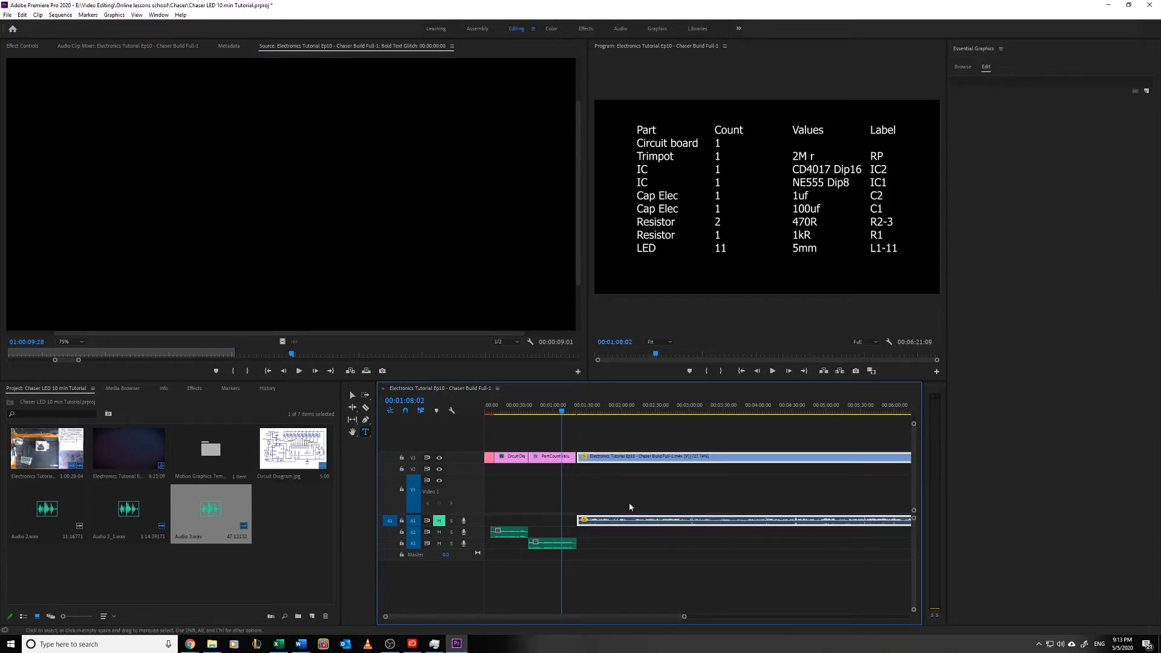
# - Review the transition from the parts table to the build footage and check the footage near its end
pyautogui.click(570, 411)
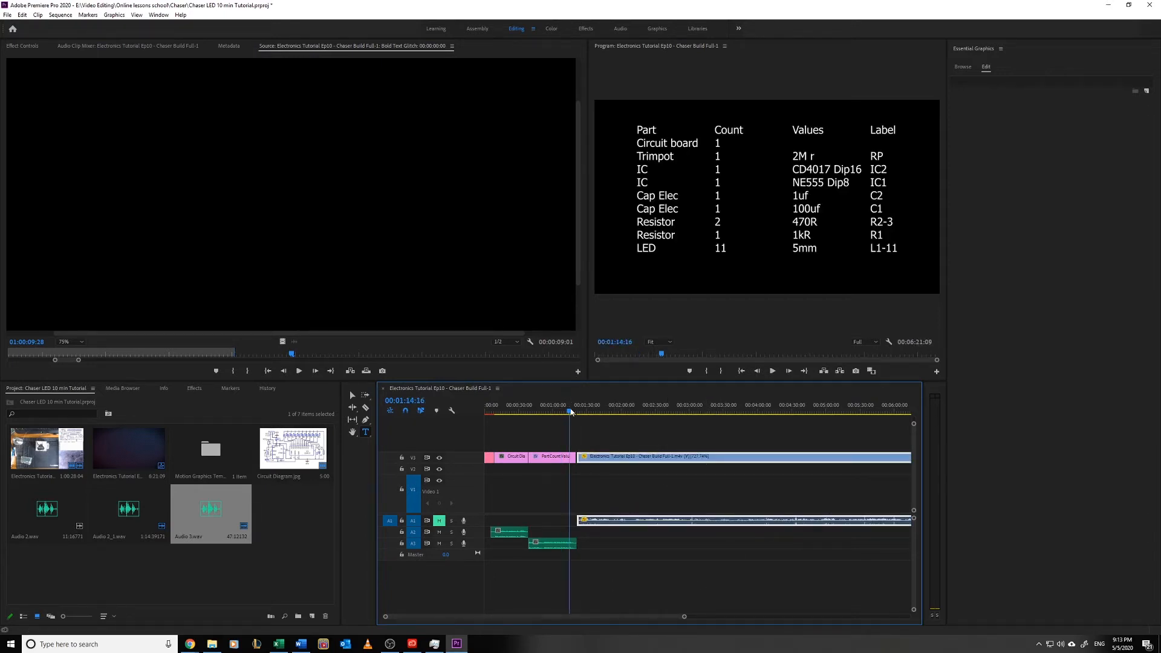
pyautogui.click(772, 371)
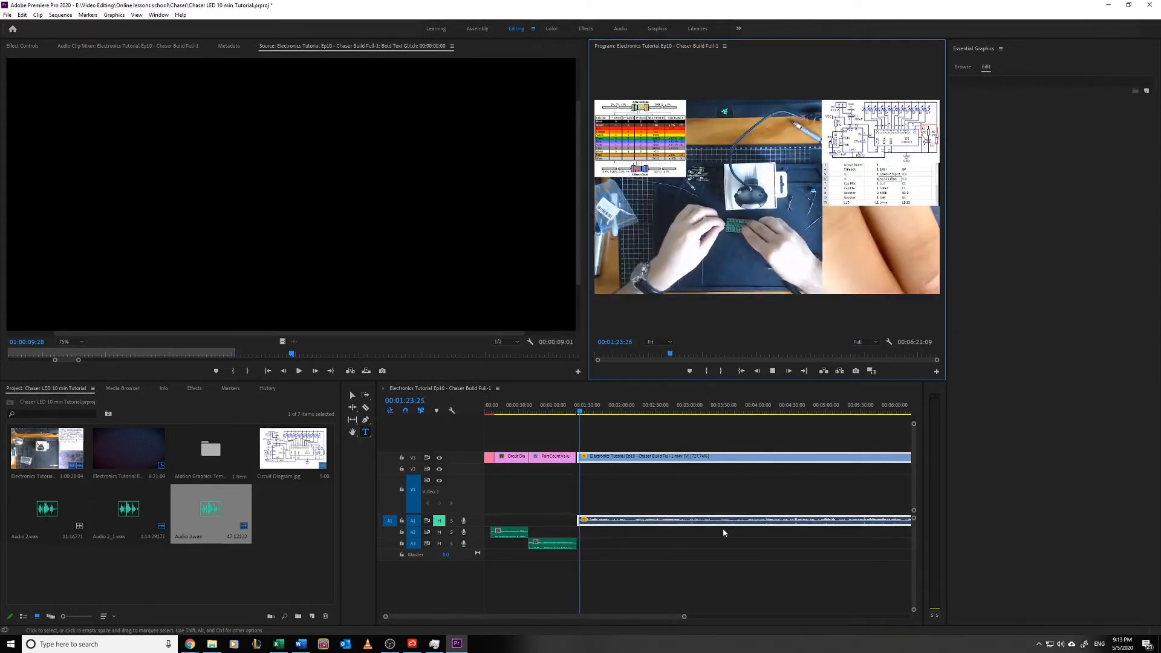
pyautogui.click(599, 614)
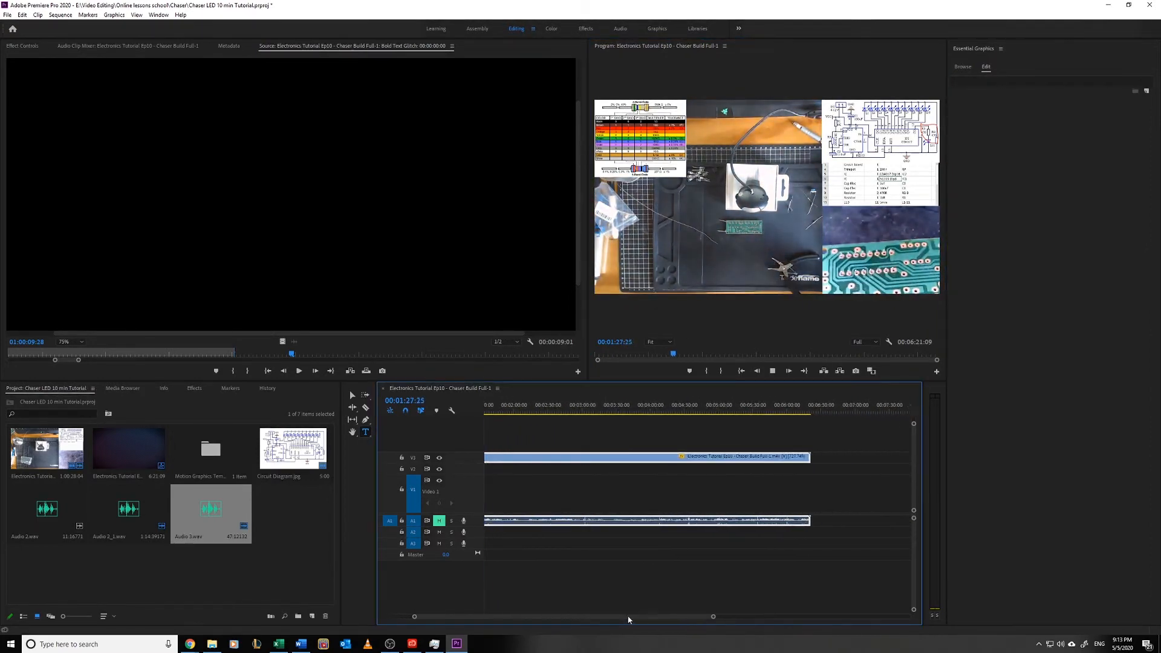
pyautogui.click(851, 412)
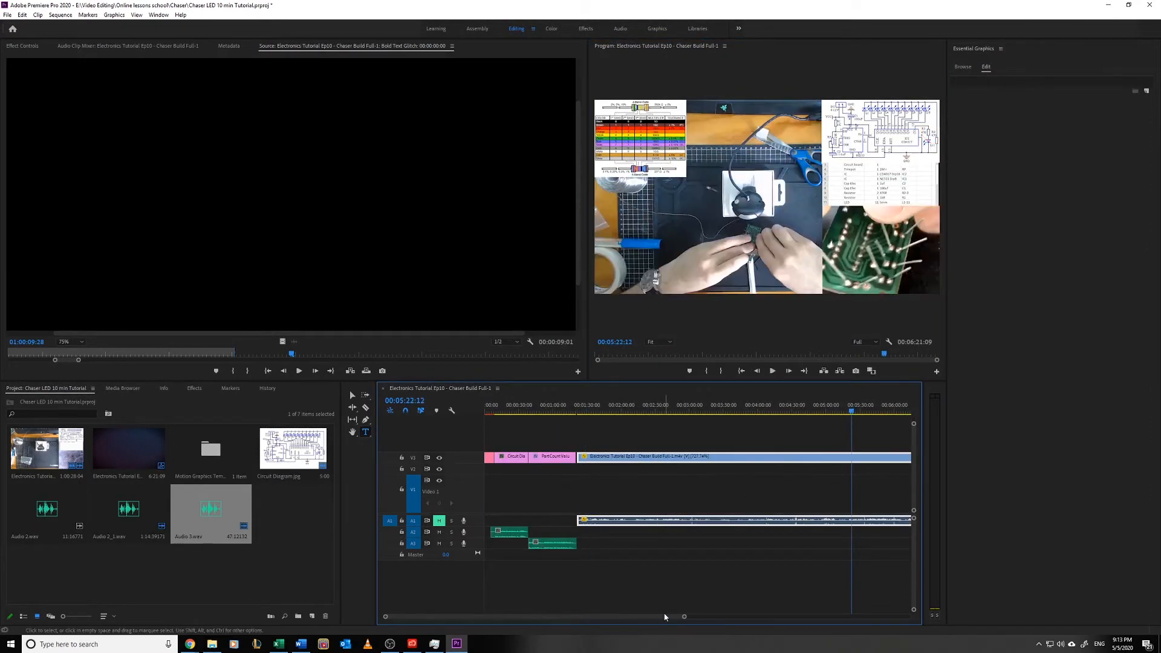
pyautogui.moveTo(673, 615); pyautogui.dragTo(725, 615)
pyautogui.moveTo(694, 411); pyautogui.dragTo(712, 411)
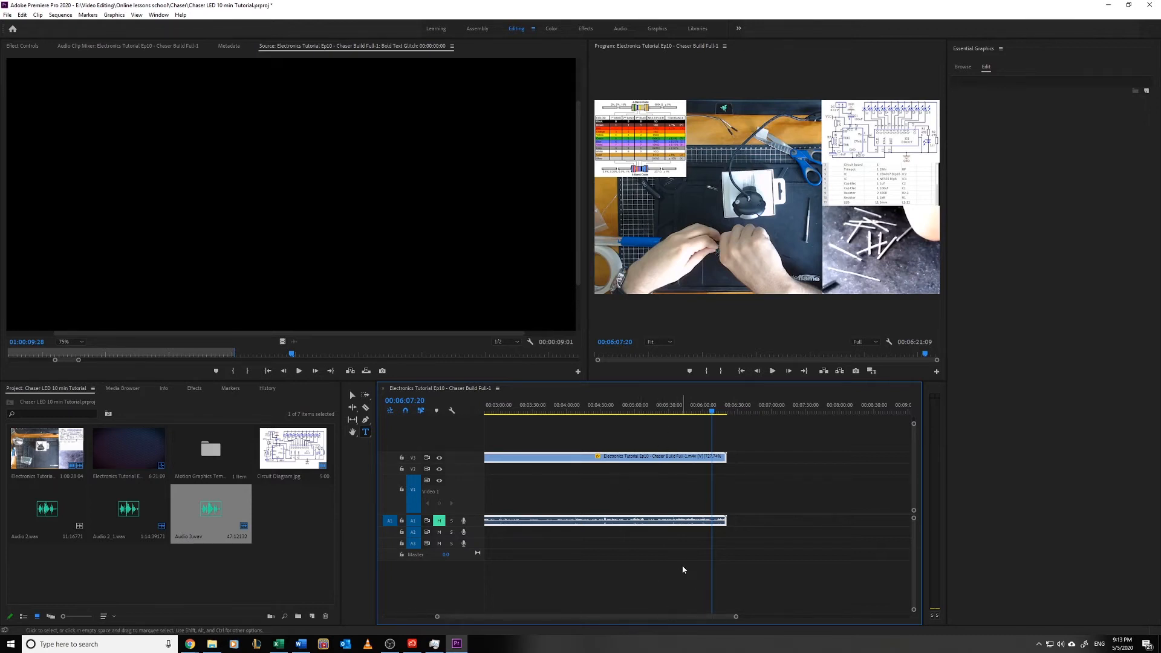
pyautogui.hscroll(-5, 666, 619)
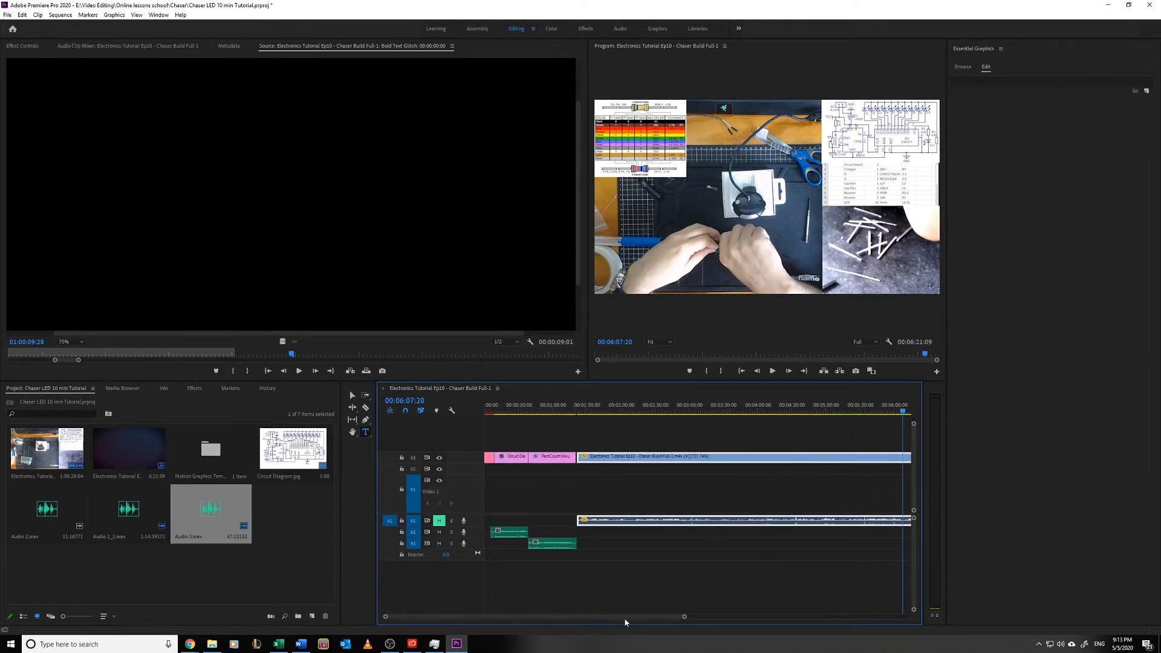
pyautogui.hscroll(3, 647, 614)
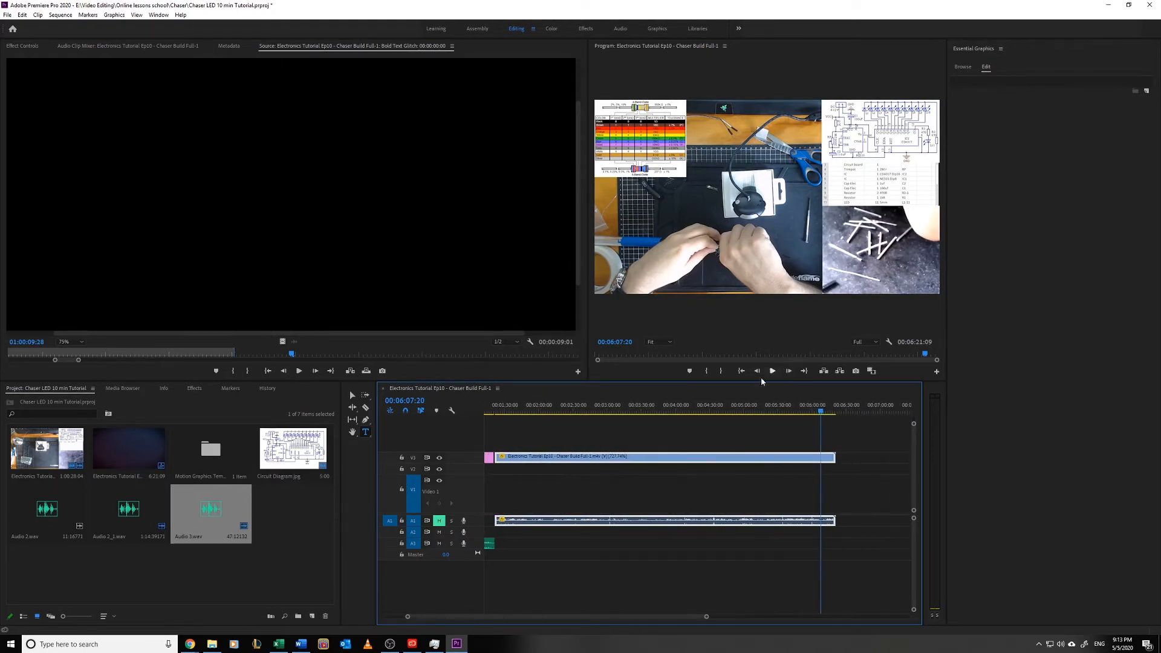
pyautogui.hscroll(-3, 610, 615)
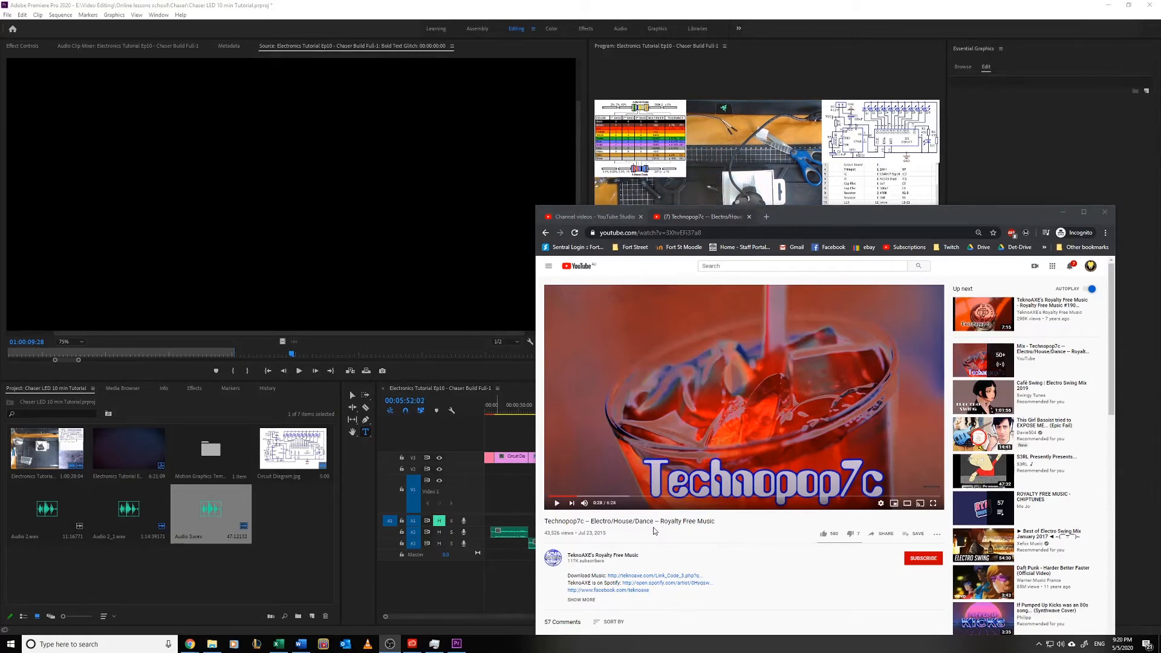
# - Switch to File Explorer and add Technopop7c.mp3 from the Chaser folder to audio track A3, past the end of the build footage
pyautogui.scroll(-2, 654, 530)
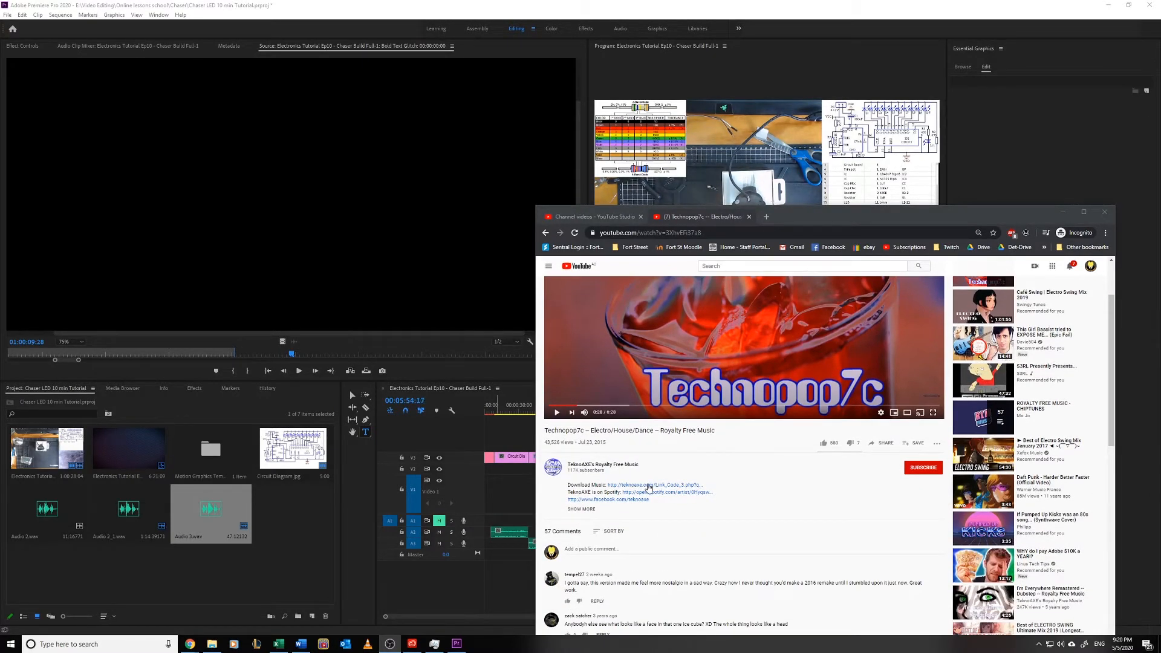
pyautogui.click(217, 647)
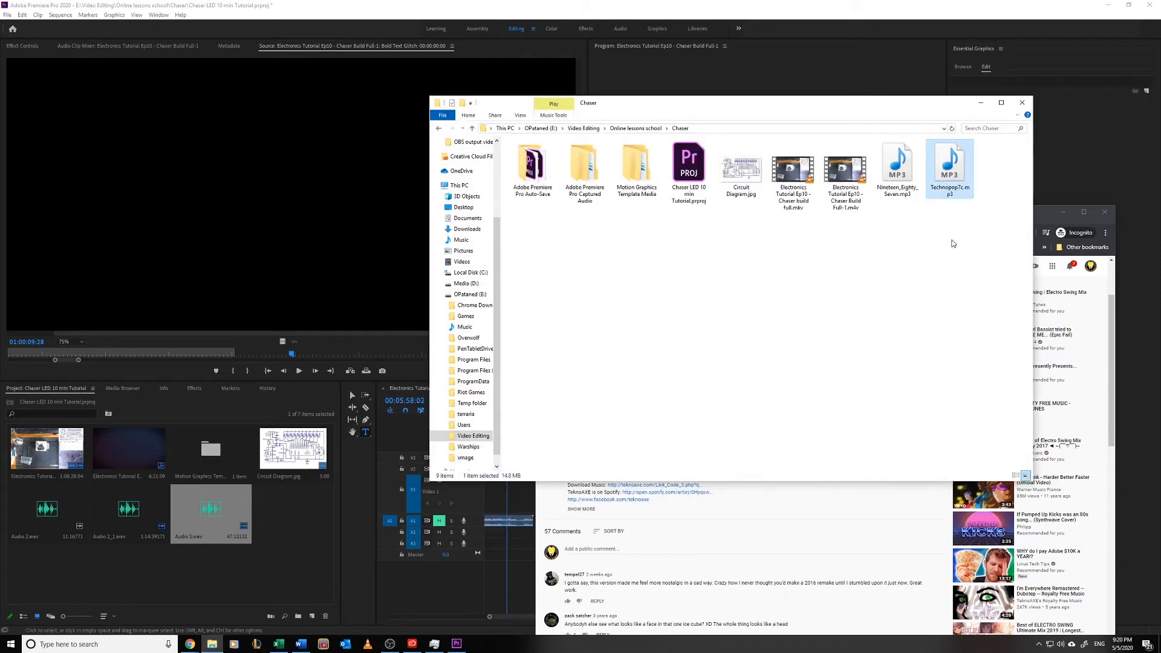
pyautogui.click(953, 243)
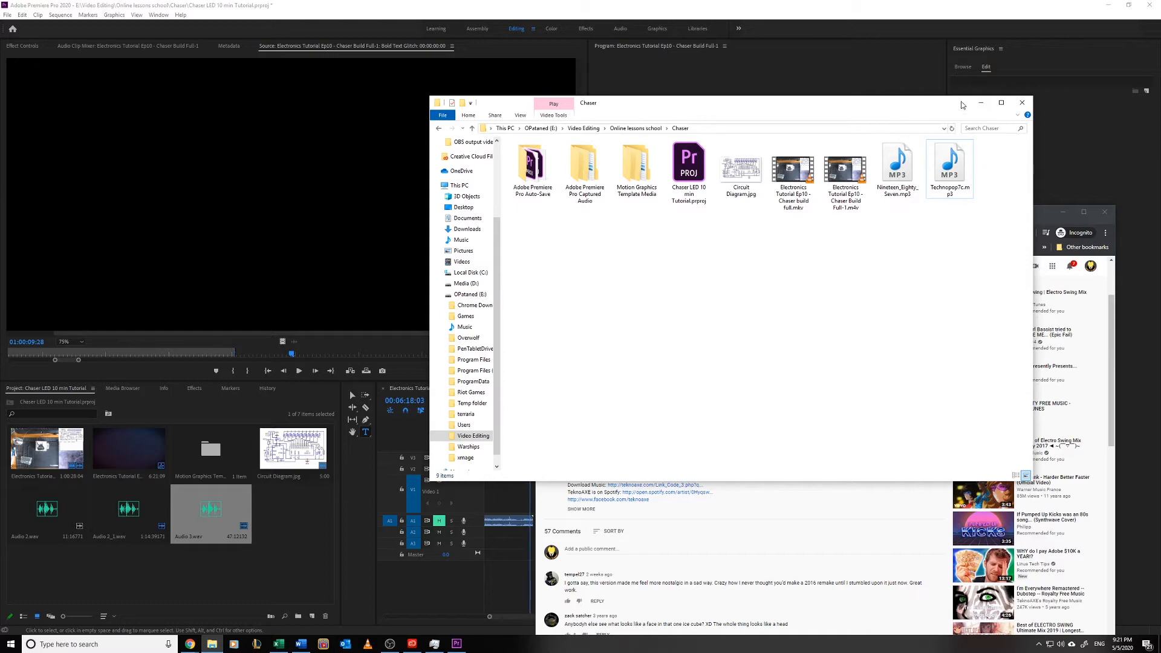
pyautogui.moveTo(914, 111); pyautogui.dragTo(856, 108)
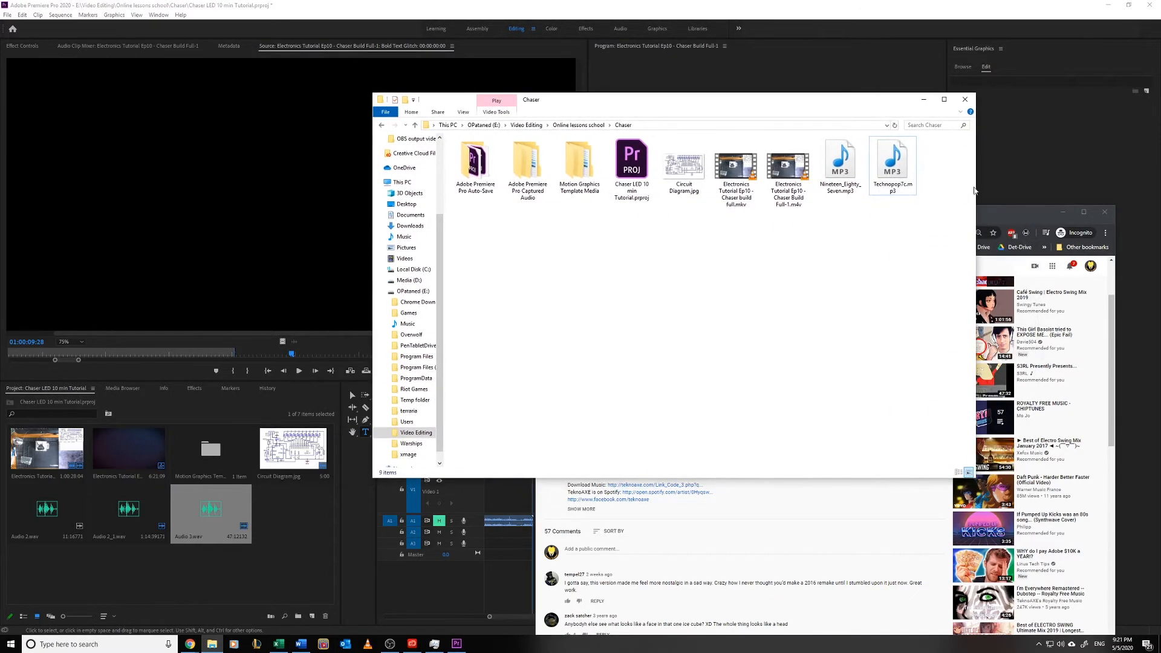
pyautogui.click(1066, 214)
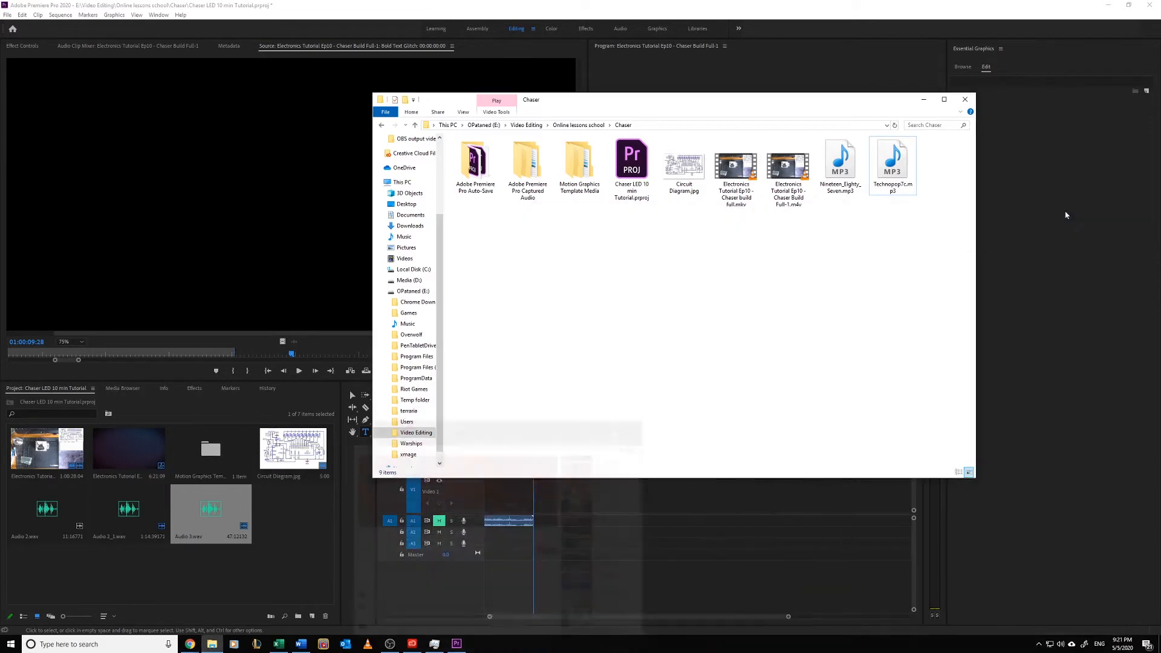
pyautogui.moveTo(833, 99); pyautogui.dragTo(952, 89)
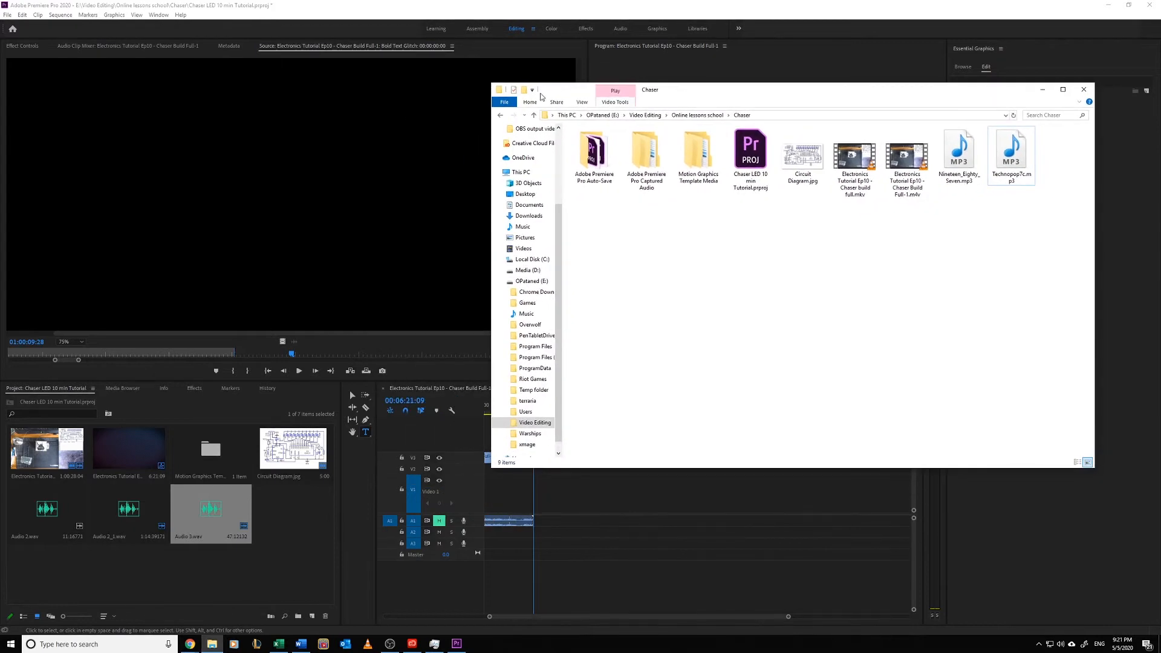
pyautogui.moveTo(768, 95); pyautogui.dragTo(901, 223)
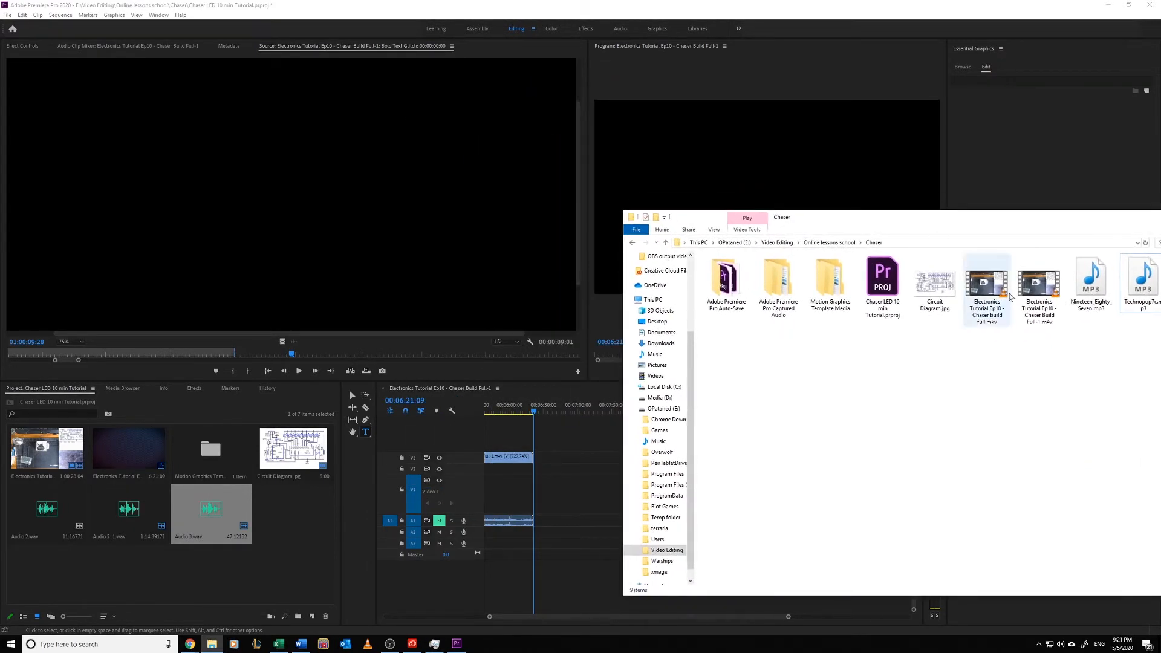
pyautogui.moveTo(1150, 286); pyautogui.dragTo(571, 542)
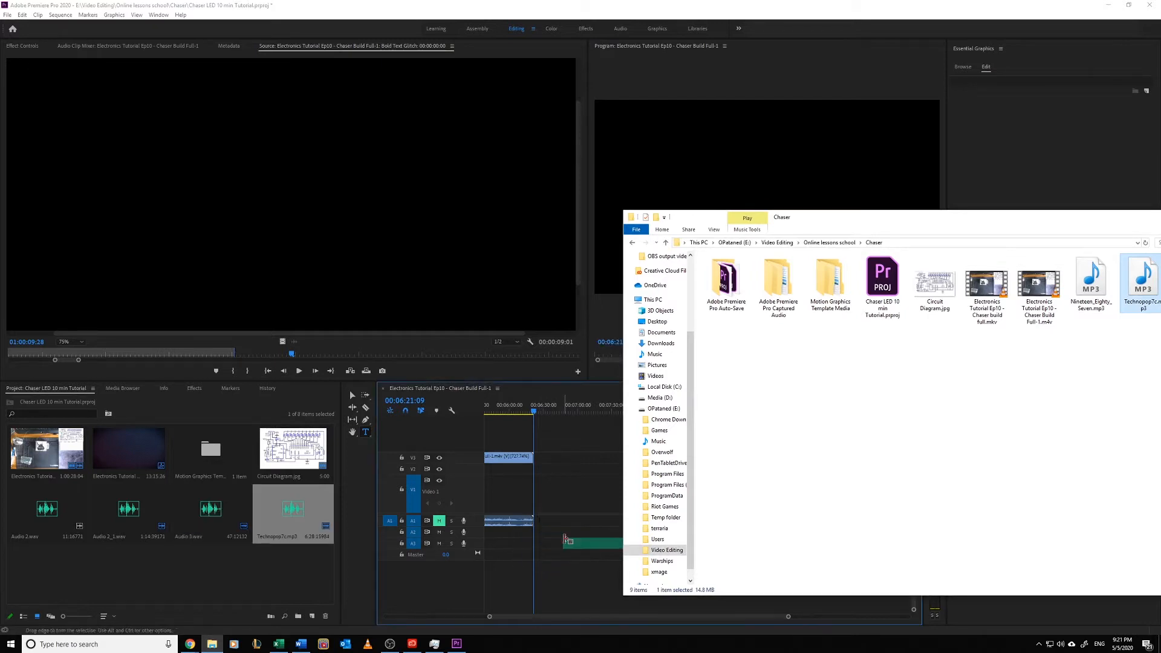
pyautogui.click(580, 526)
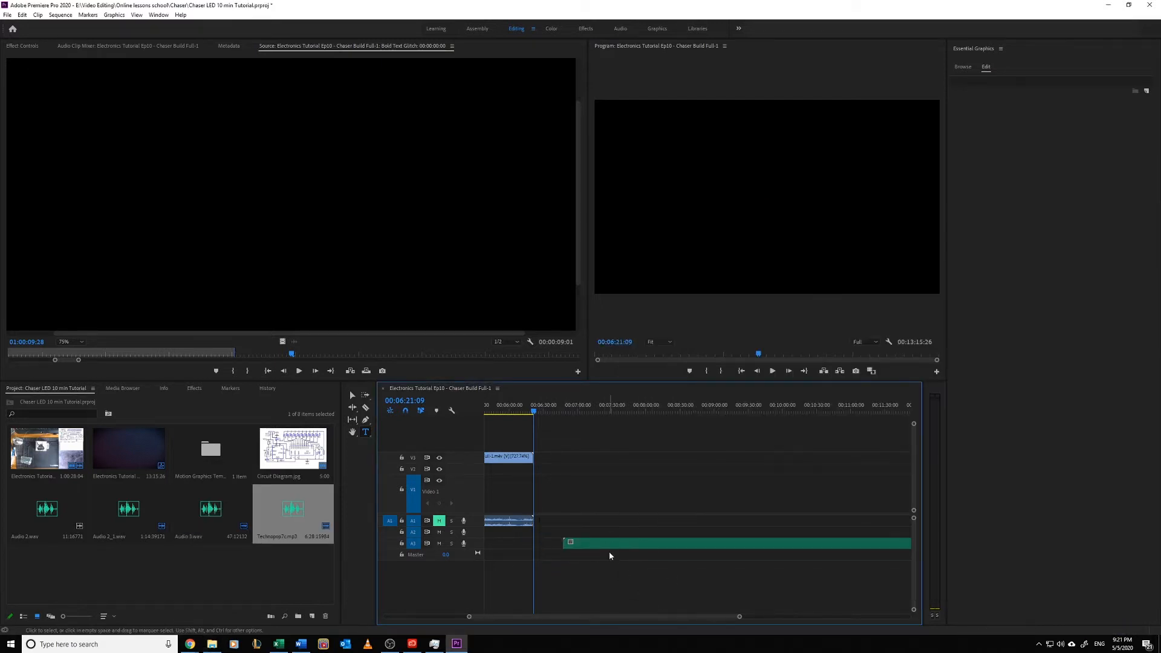
# - Move the Technopop7c music clip to audio track A2, starting where the build footage begins
pyautogui.scroll(-1, 621, 520)
pyautogui.scroll(-1, 621, 517)
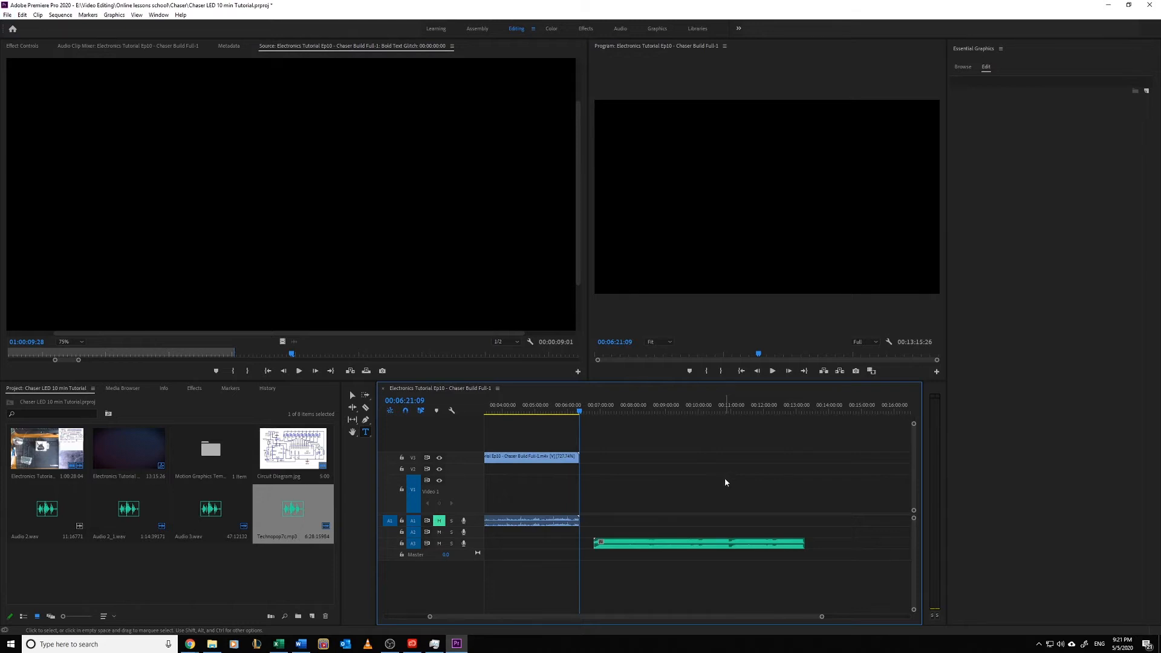
pyautogui.scroll(-1, 724, 478)
pyautogui.moveTo(668, 546); pyautogui.dragTo(570, 537)
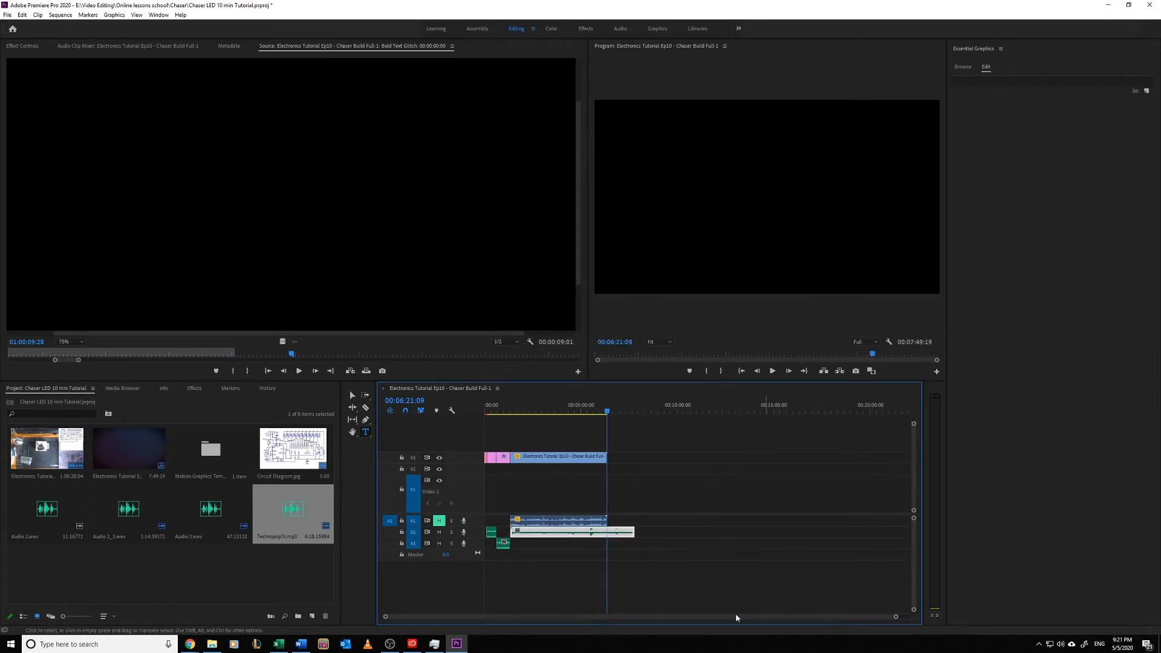
# - Play back the music from 00:05:25:19 and trim the Technopop7c clip's end to the end of the build footage
pyautogui.scroll(4, 520, 564)
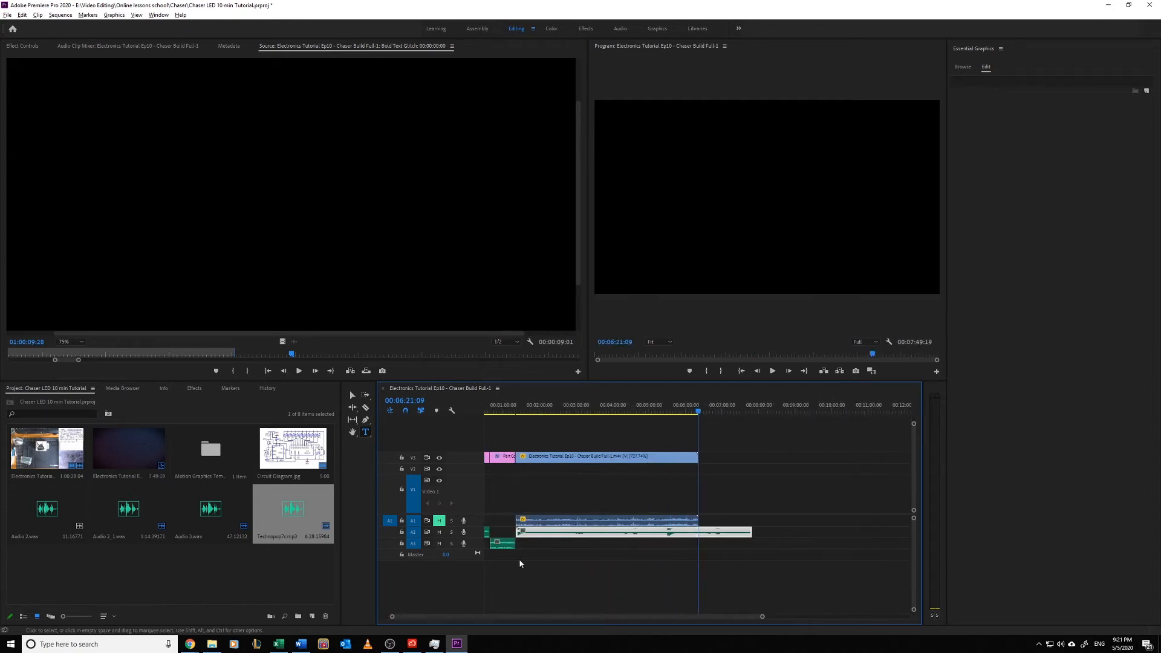
pyautogui.click(741, 412)
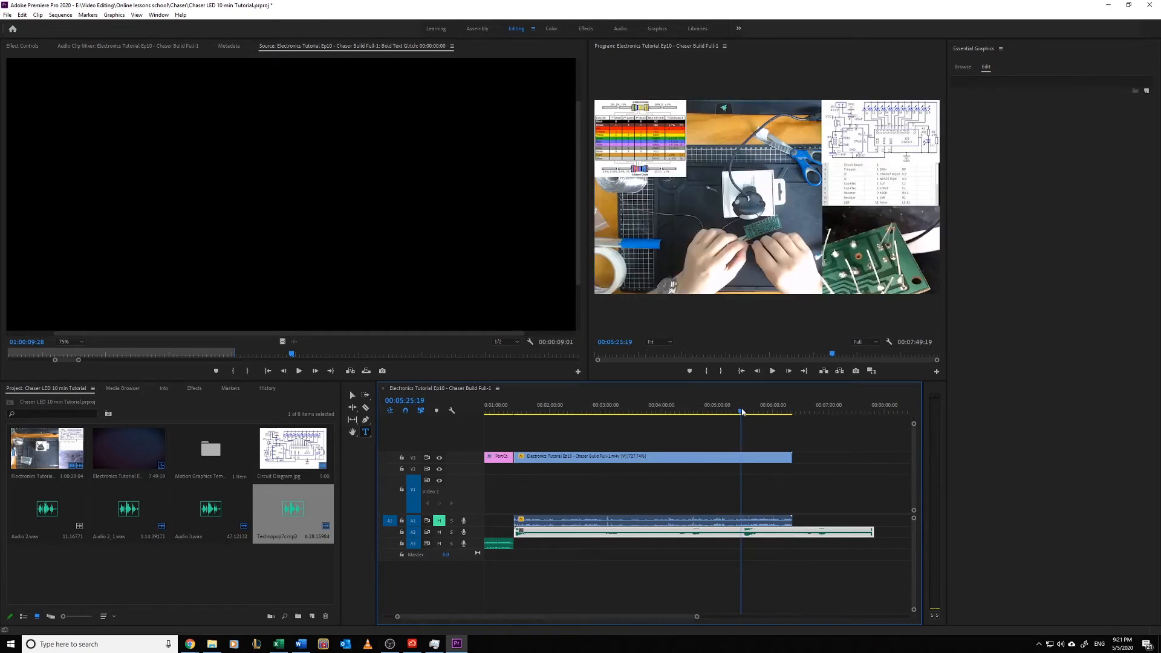
pyautogui.click(772, 371)
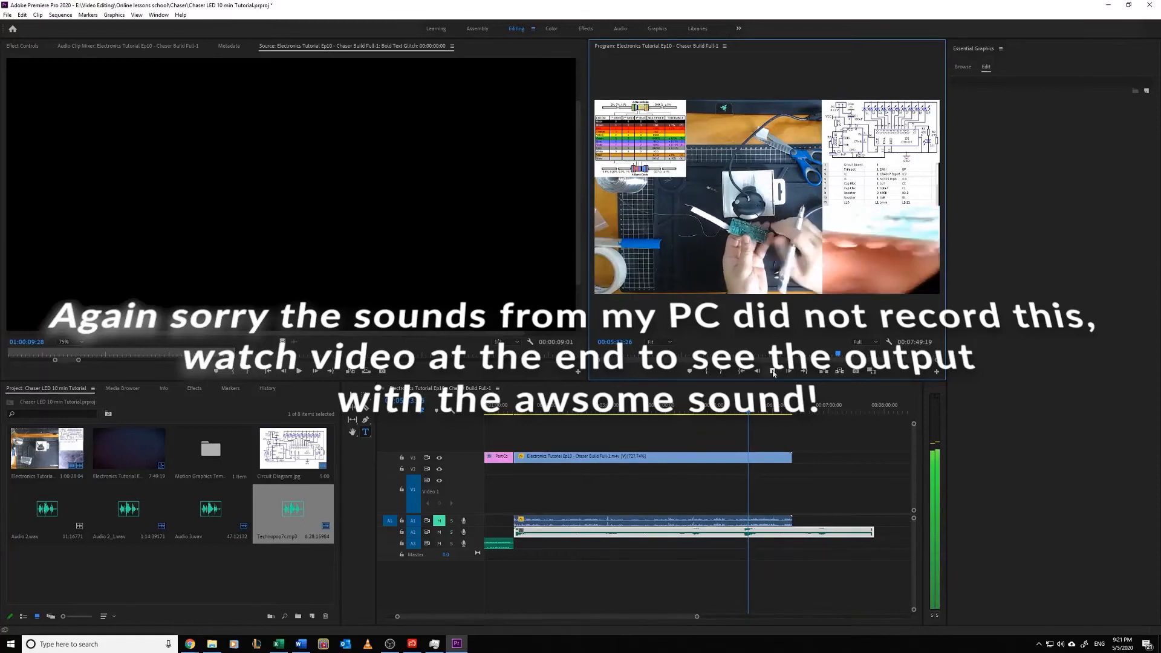
pyautogui.click(773, 371)
pyautogui.moveTo(871, 532); pyautogui.dragTo(788, 535)
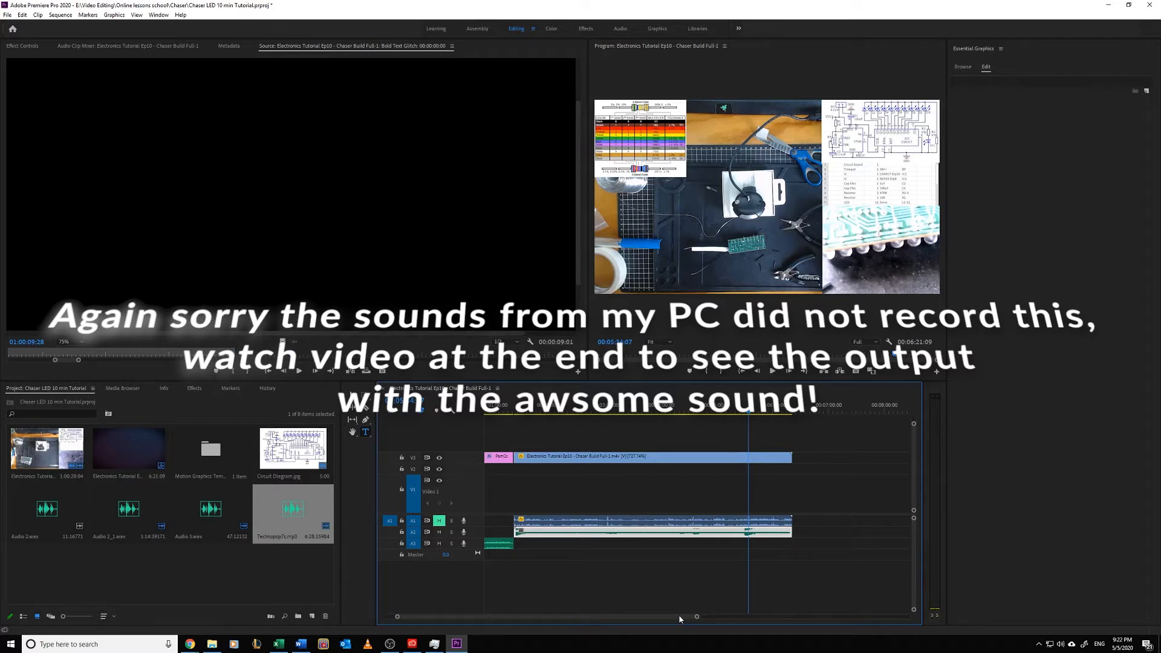
pyautogui.moveTo(679, 618); pyautogui.dragTo(571, 618)
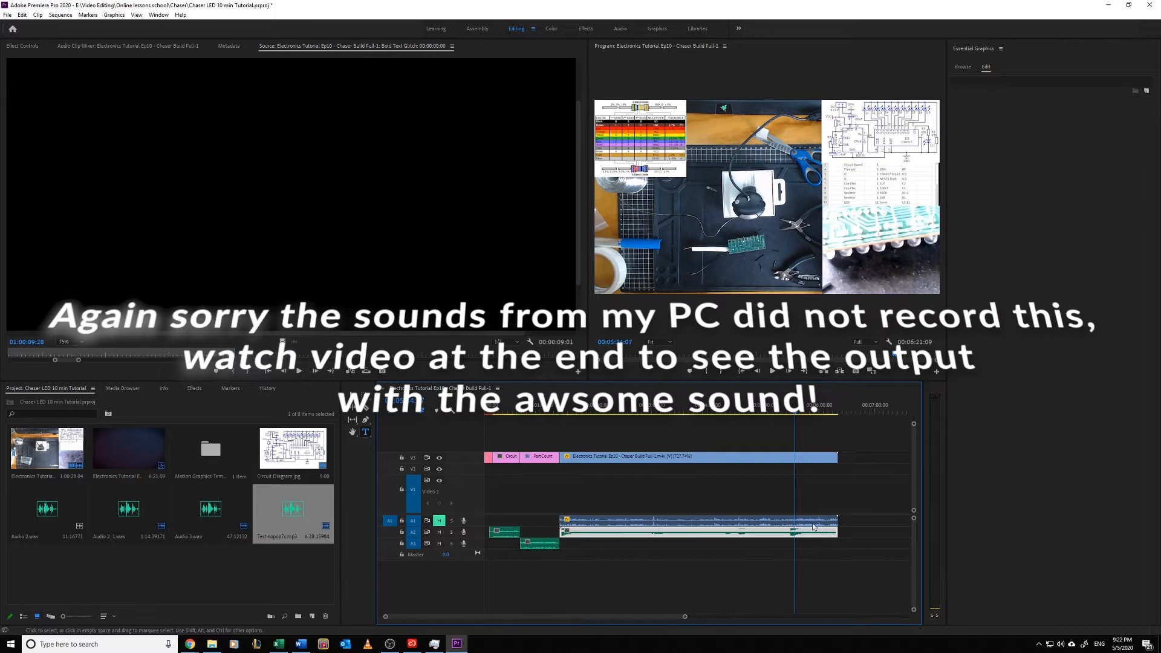
# - Play back the Technopop7c music under the last part of the build footage and return to where the footage begins
pyautogui.click(785, 413)
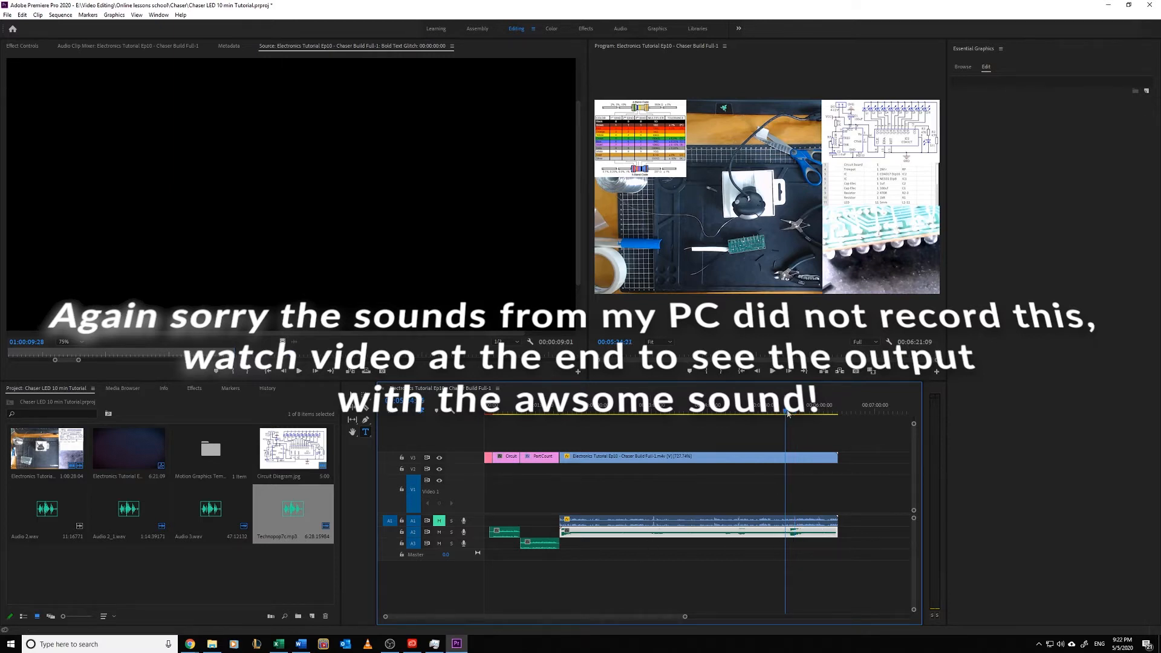
pyautogui.click(771, 371)
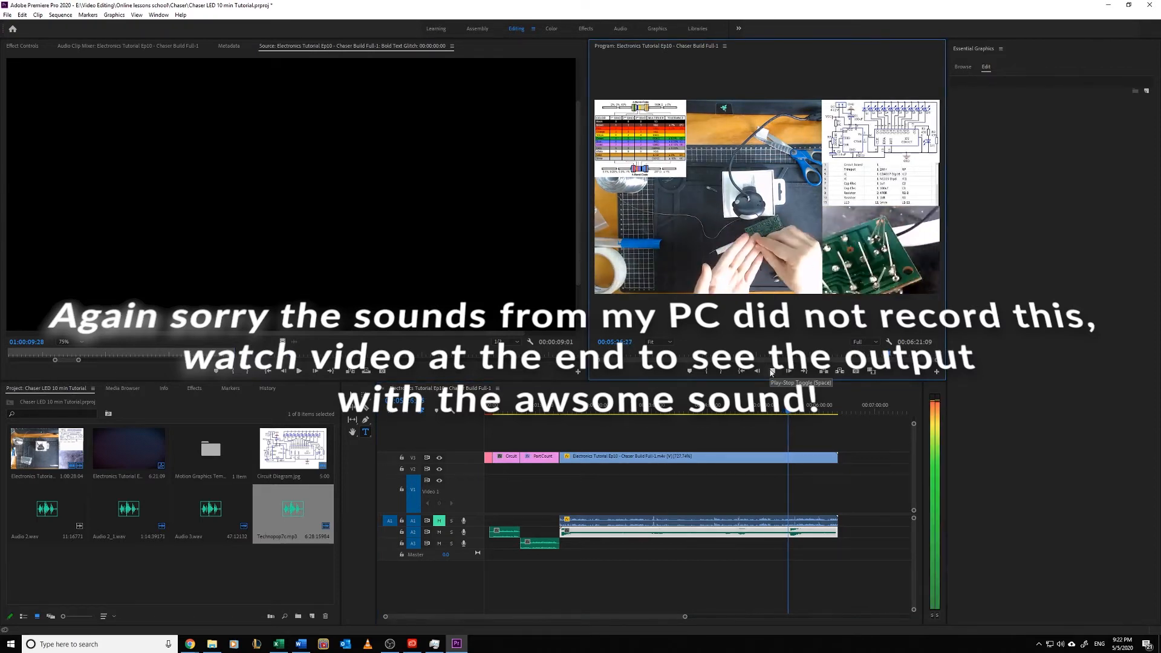
pyautogui.press('space')
pyautogui.click(560, 411)
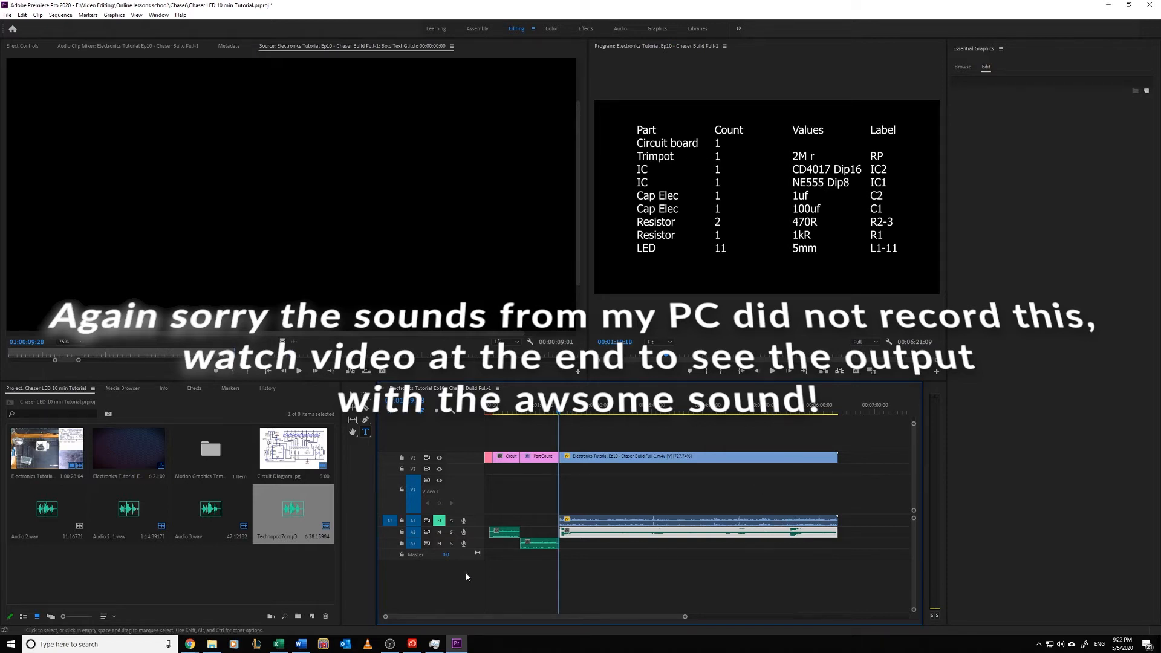
# - Add audio track A4 and place a copy of the Technopop7c music clip on it
pyautogui.rightClick(477, 544)
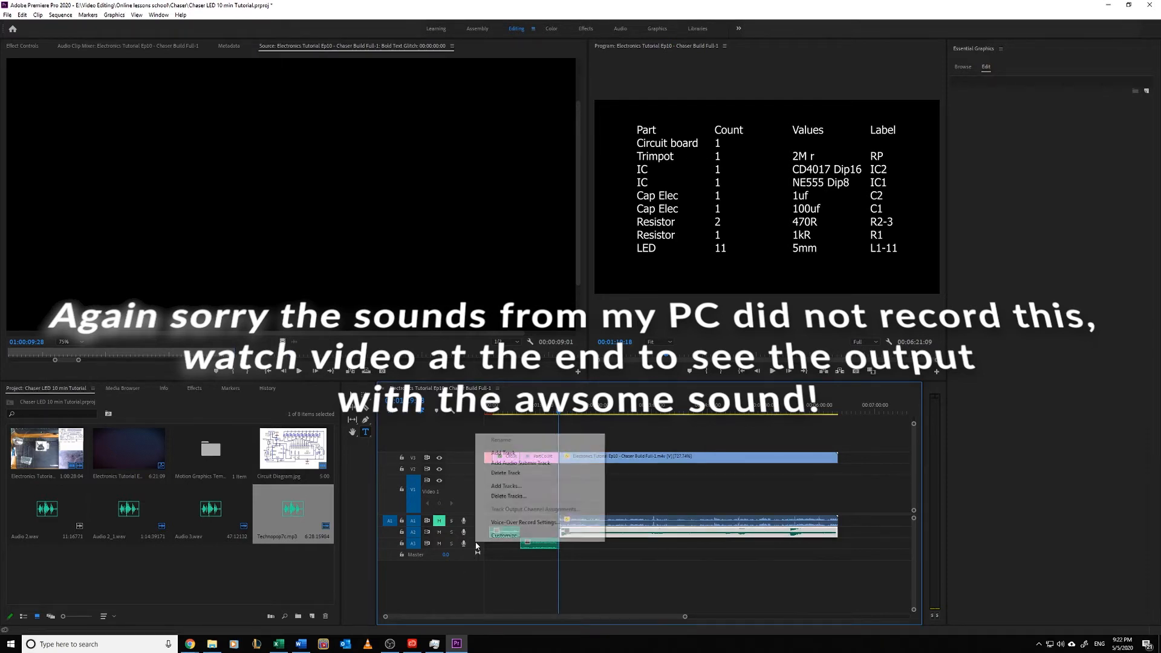
pyautogui.click(505, 453)
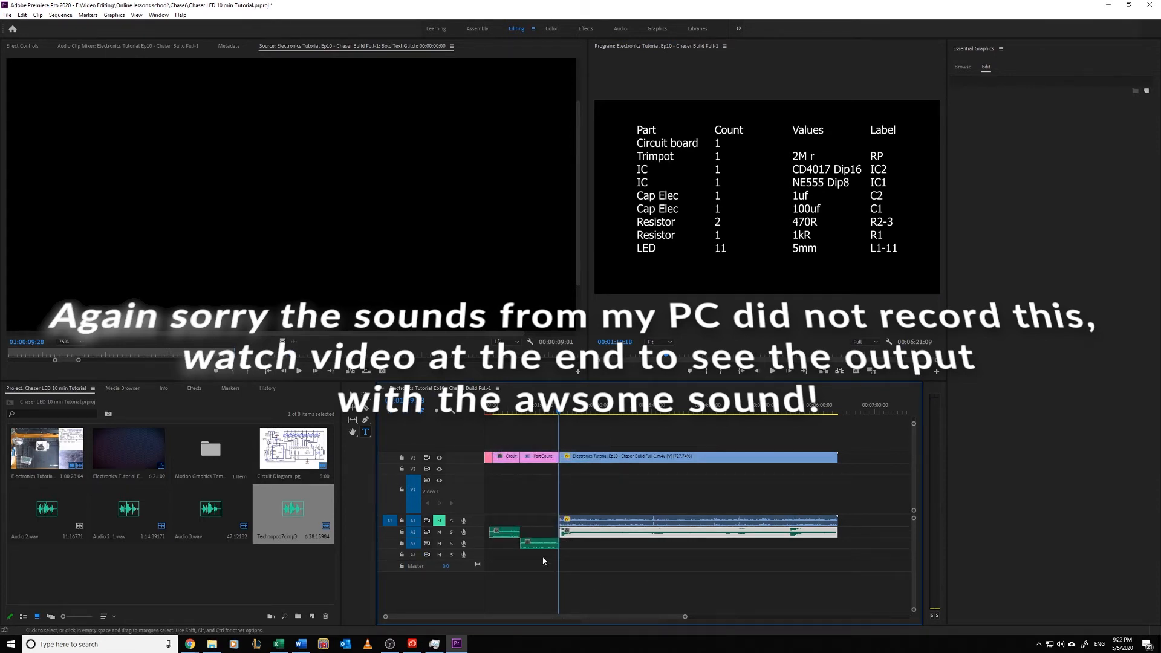
pyautogui.click(494, 557)
pyautogui.moveTo(640, 523); pyautogui.dragTo(565, 563)
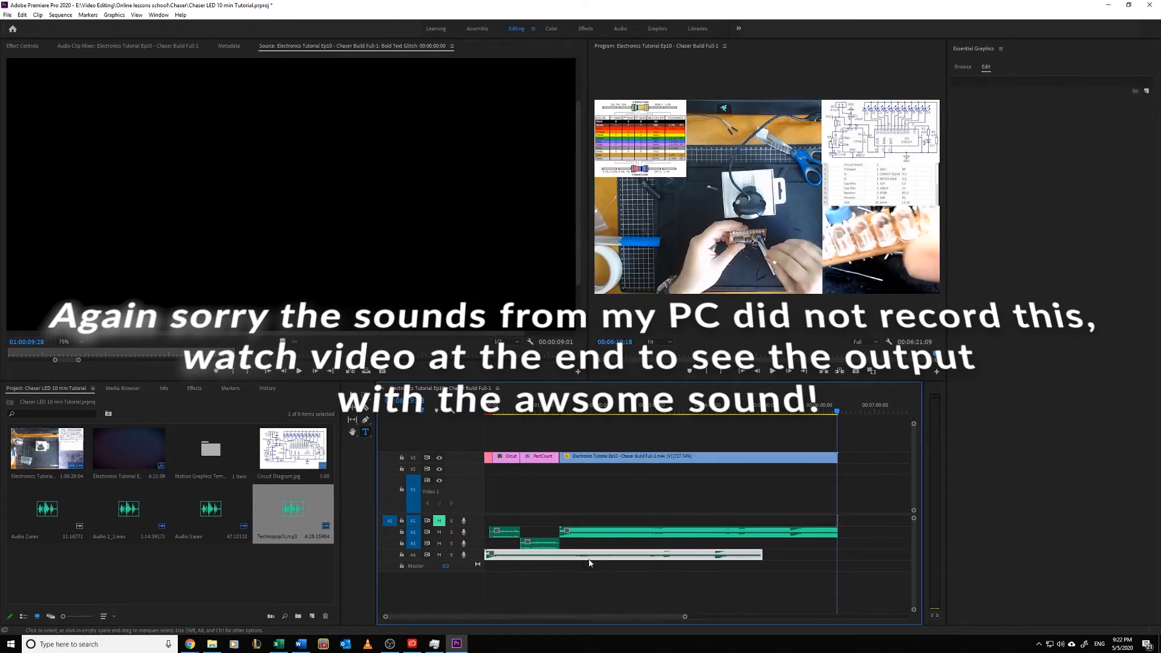
# - Trim the music copy on A4 to a short excerpt and move it to the start of the timeline under the opening title
pyautogui.moveTo(486, 555); pyautogui.dragTo(513, 555)
pyautogui.scroll(2, 701, 567)
pyautogui.scroll(3, 484, 605)
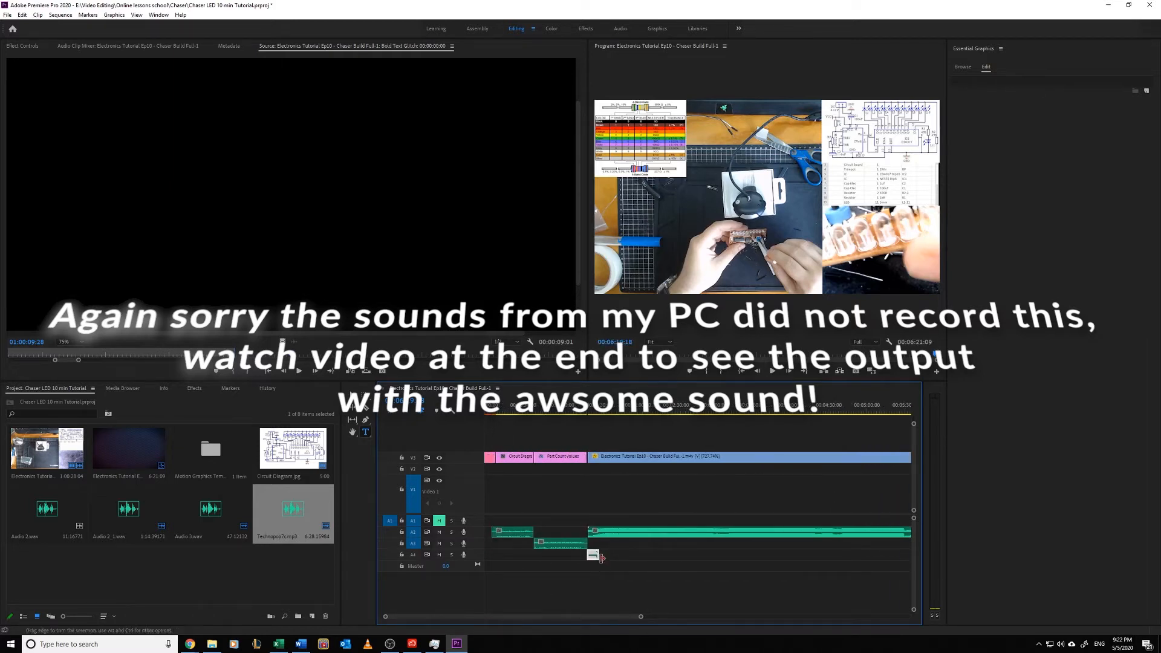
pyautogui.moveTo(593, 554); pyautogui.dragTo(495, 561)
# - Play back the opening title with its music from the start of the timeline into the circuit diagram
pyautogui.moveTo(489, 415); pyautogui.dragTo(476, 413)
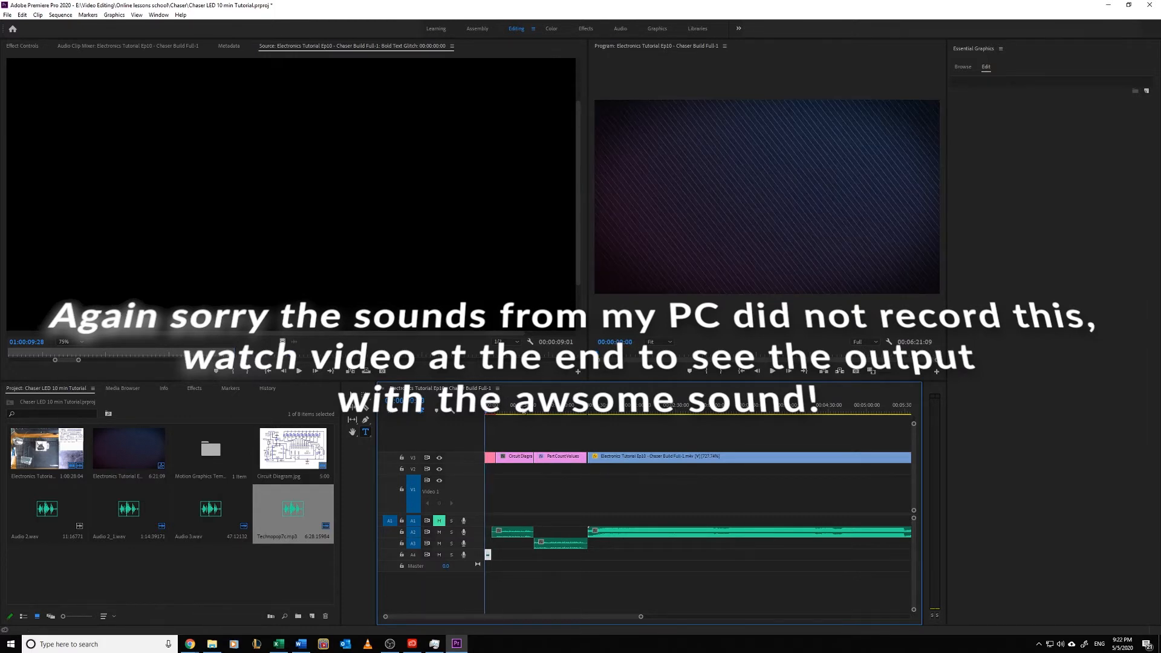
pyautogui.click(772, 371)
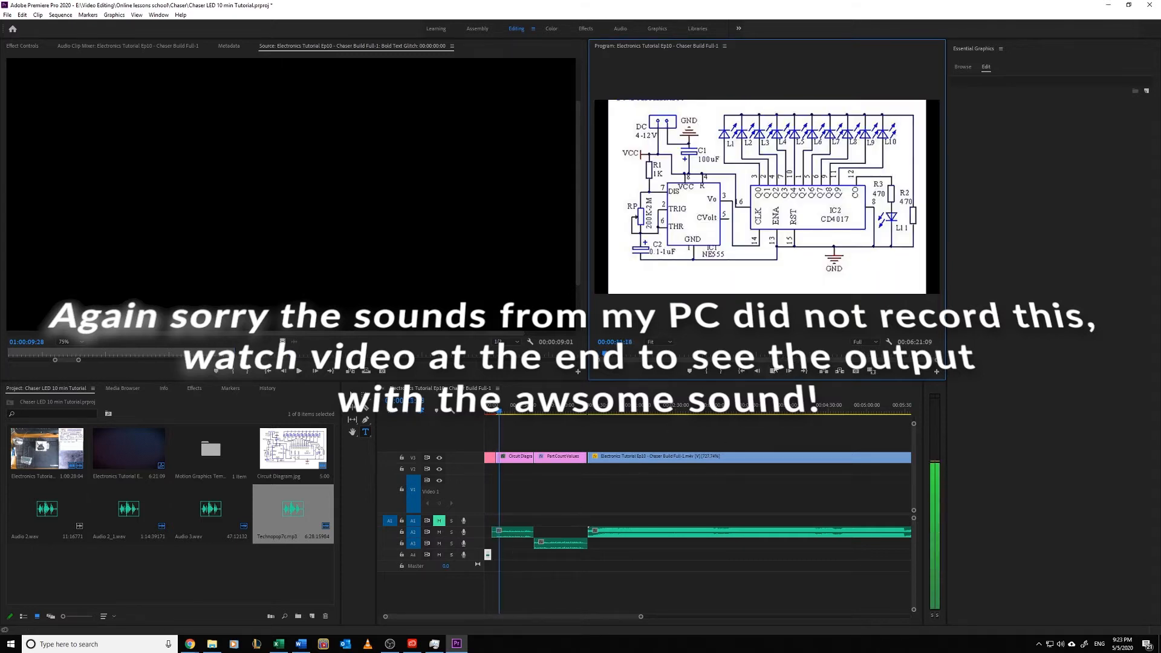
pyautogui.press('space')
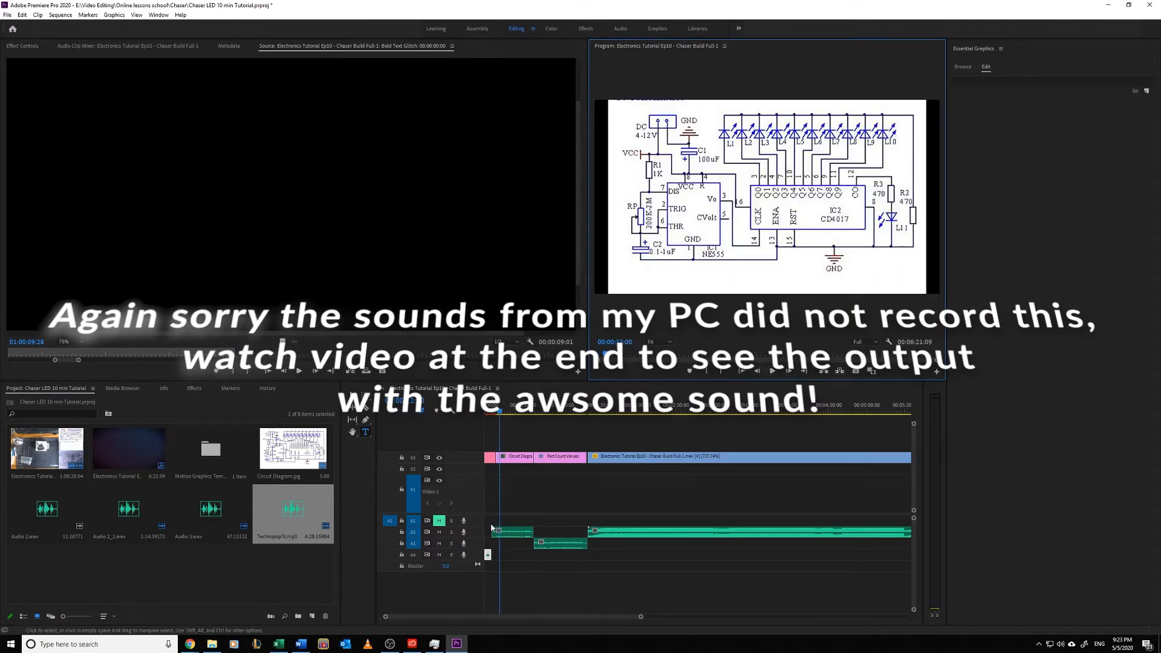
# - Make the first voice-over clip on A2 start at the circuit diagram, extend the A4 music to the title's end, and play back the transition
pyautogui.moveTo(494, 531); pyautogui.dragTo(494, 554)
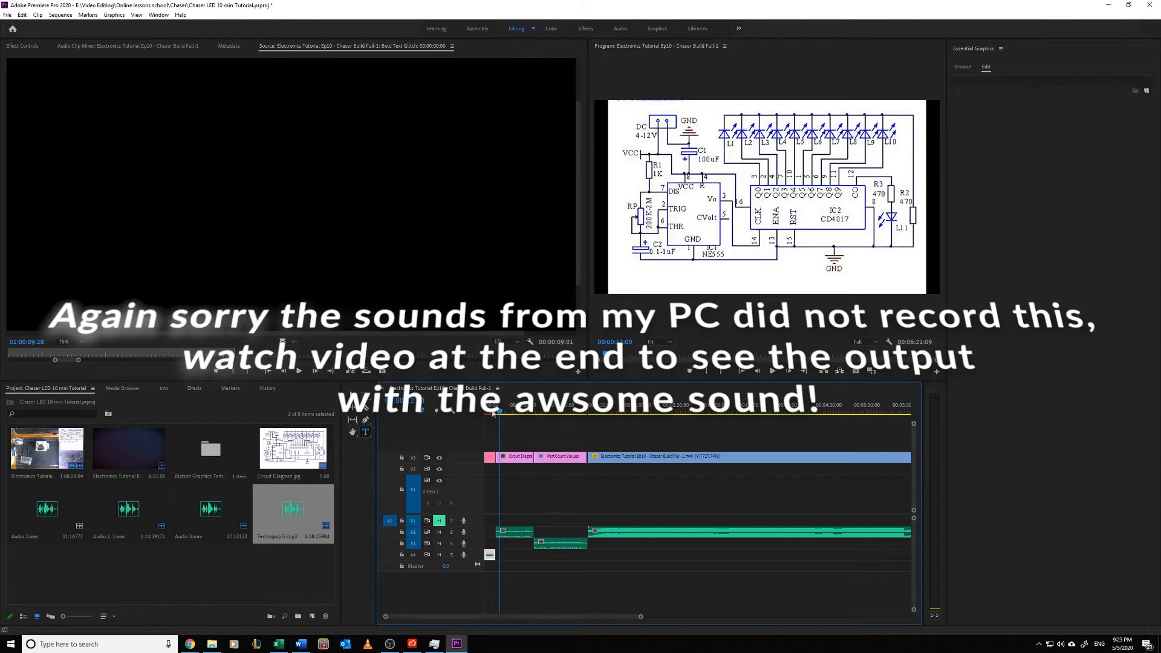
pyautogui.click(490, 409)
pyautogui.click(772, 371)
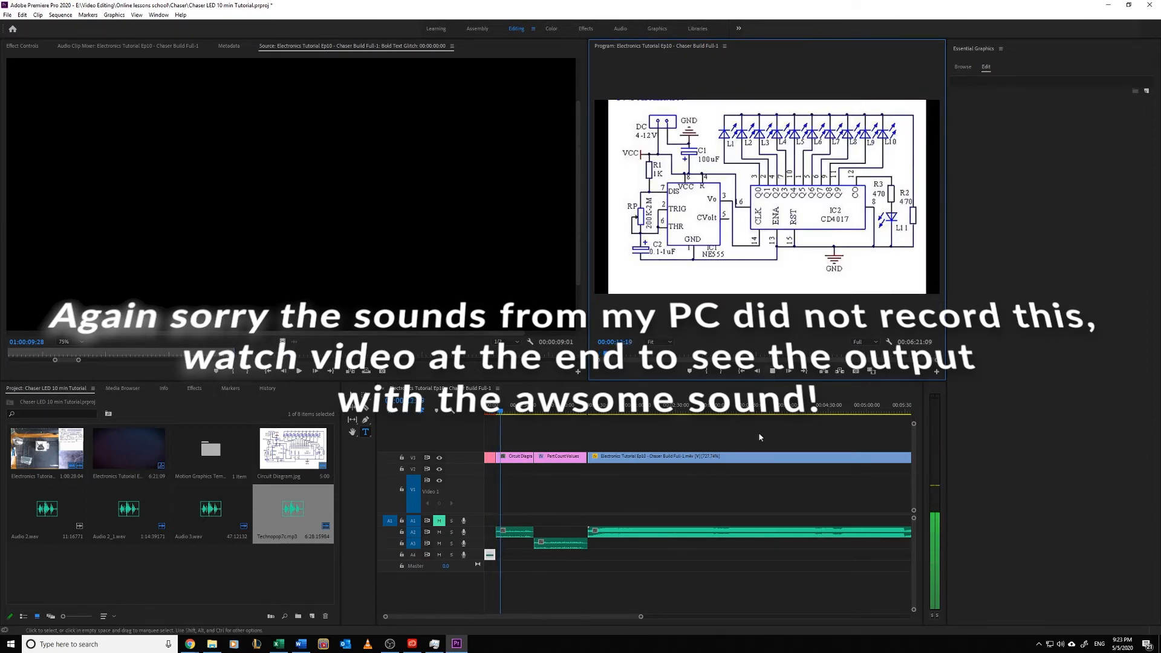
pyautogui.press('space')
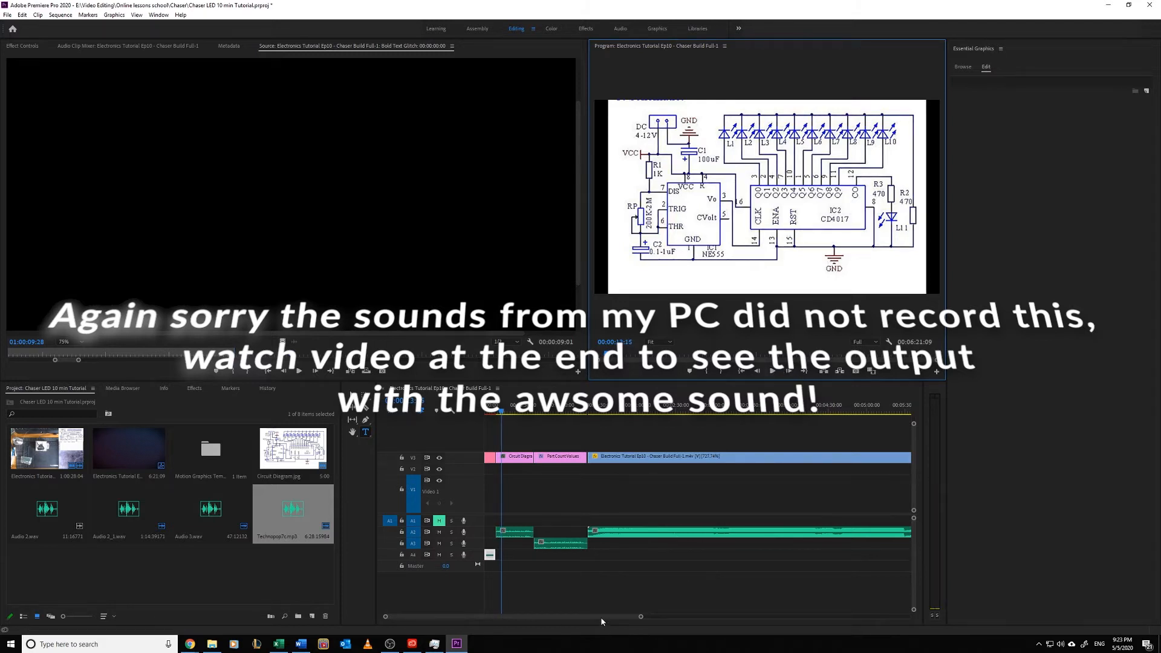
# - Examine the end of the build footage and its leftover A1 audio, and play back the ending and the opening title
pyautogui.moveTo(602, 621); pyautogui.dragTo(643, 609)
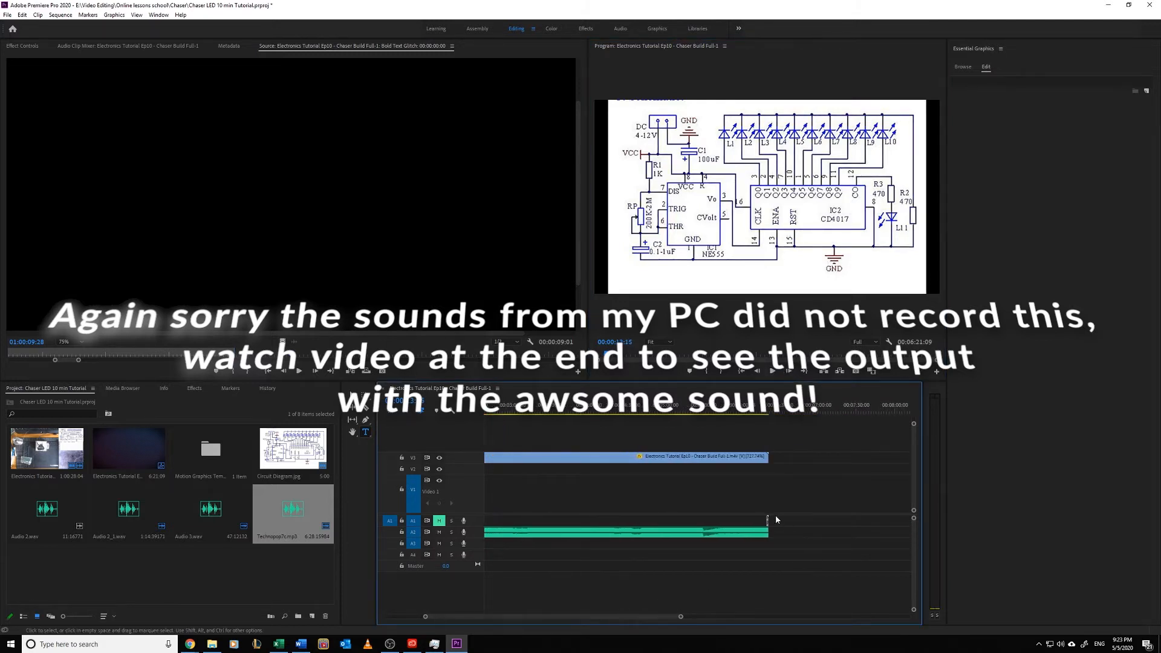
pyautogui.click(769, 520)
pyautogui.scroll(8, 793, 516)
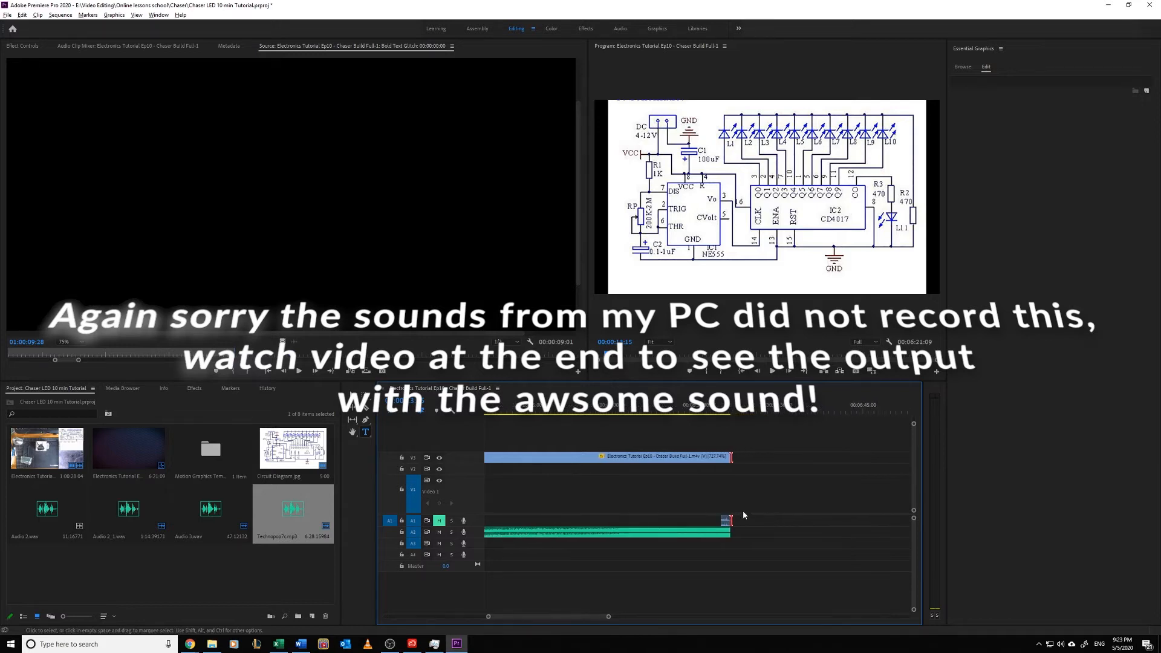
pyautogui.click(778, 523)
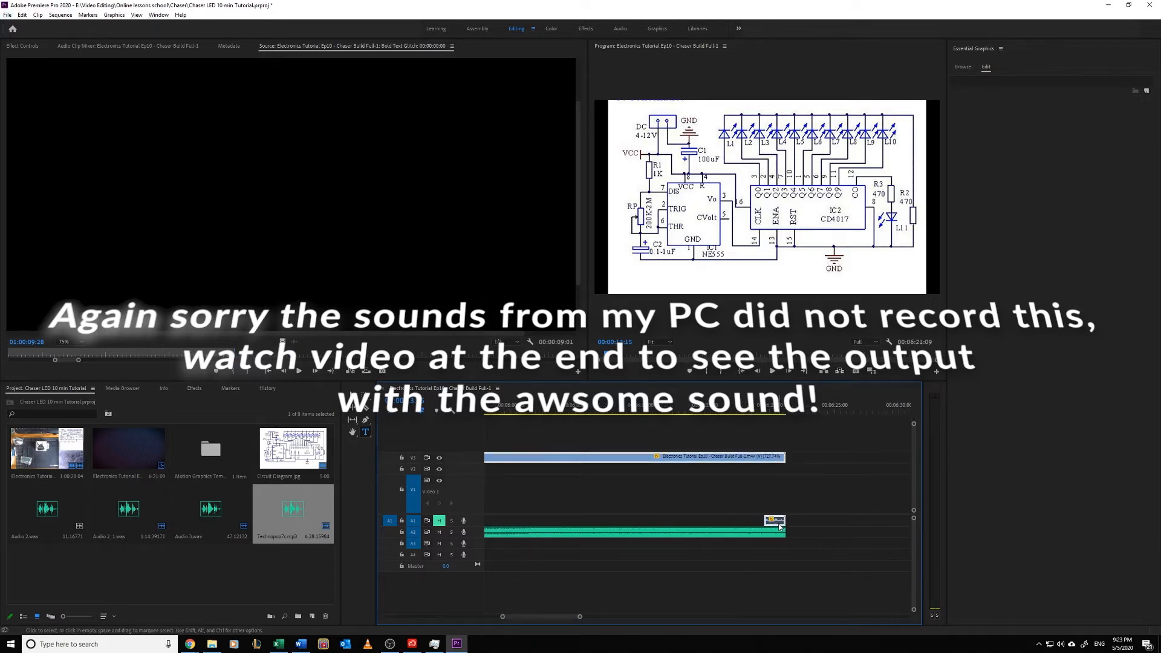
pyautogui.click(779, 480)
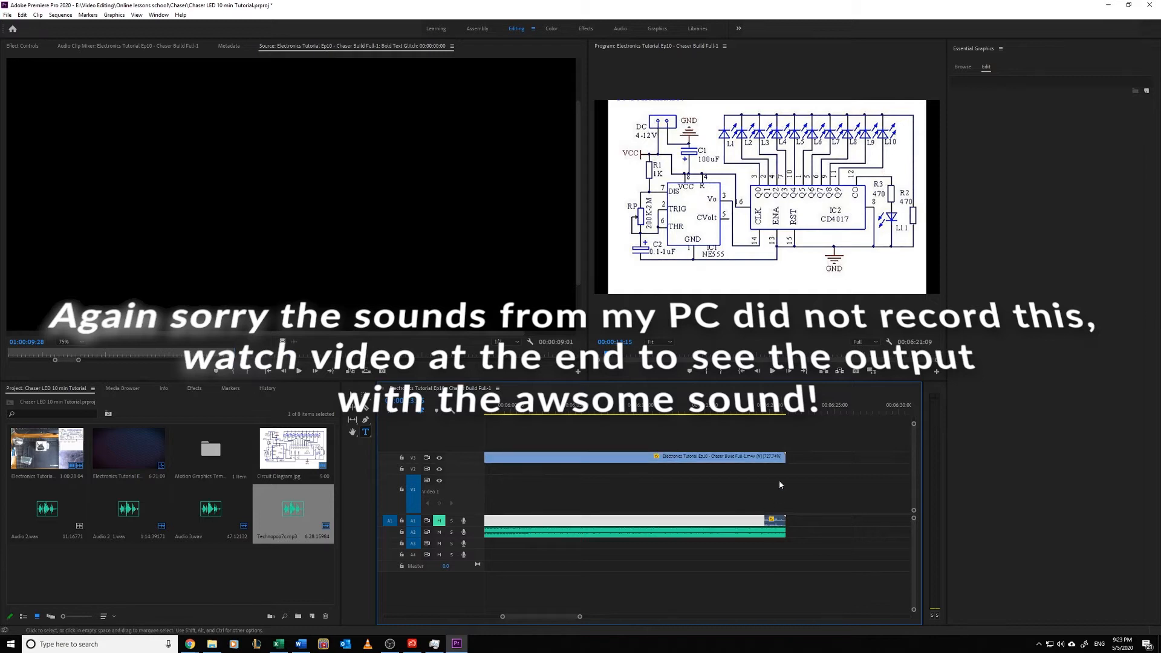
pyautogui.click(769, 408)
pyautogui.click(772, 371)
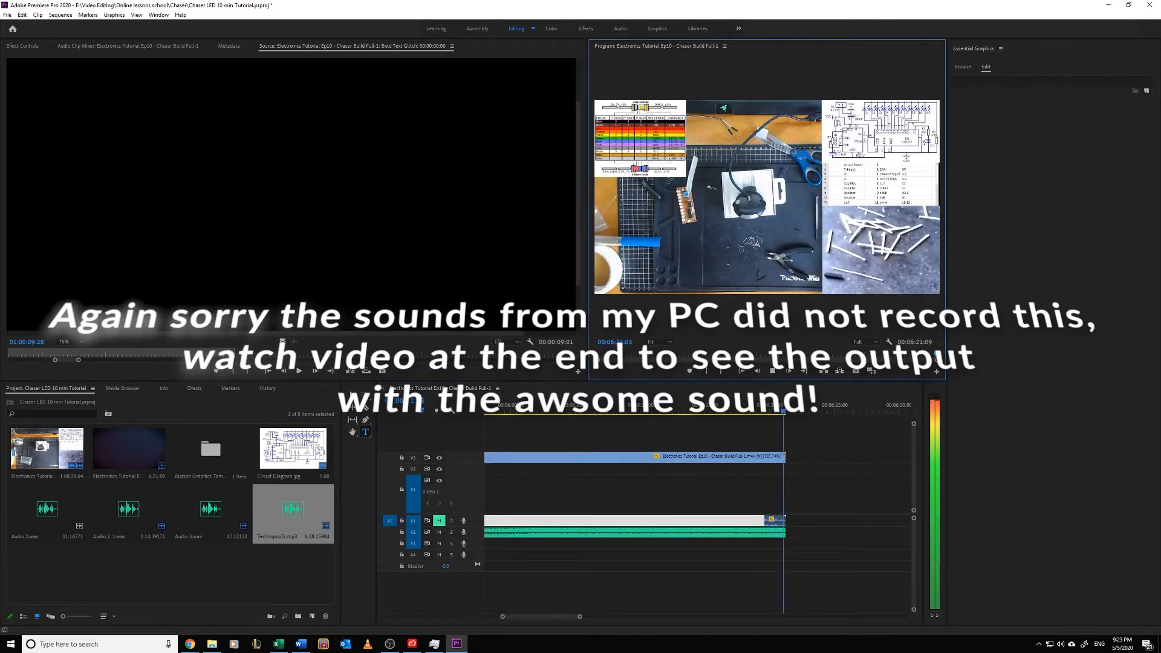
pyautogui.click(772, 371)
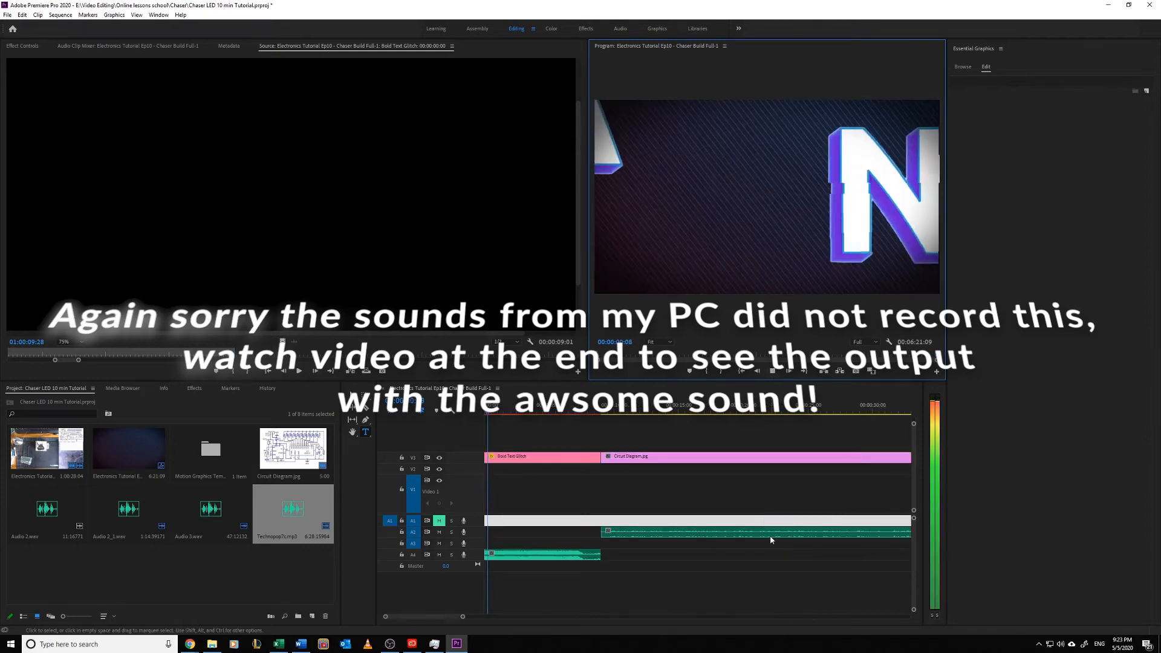
pyautogui.click(777, 374)
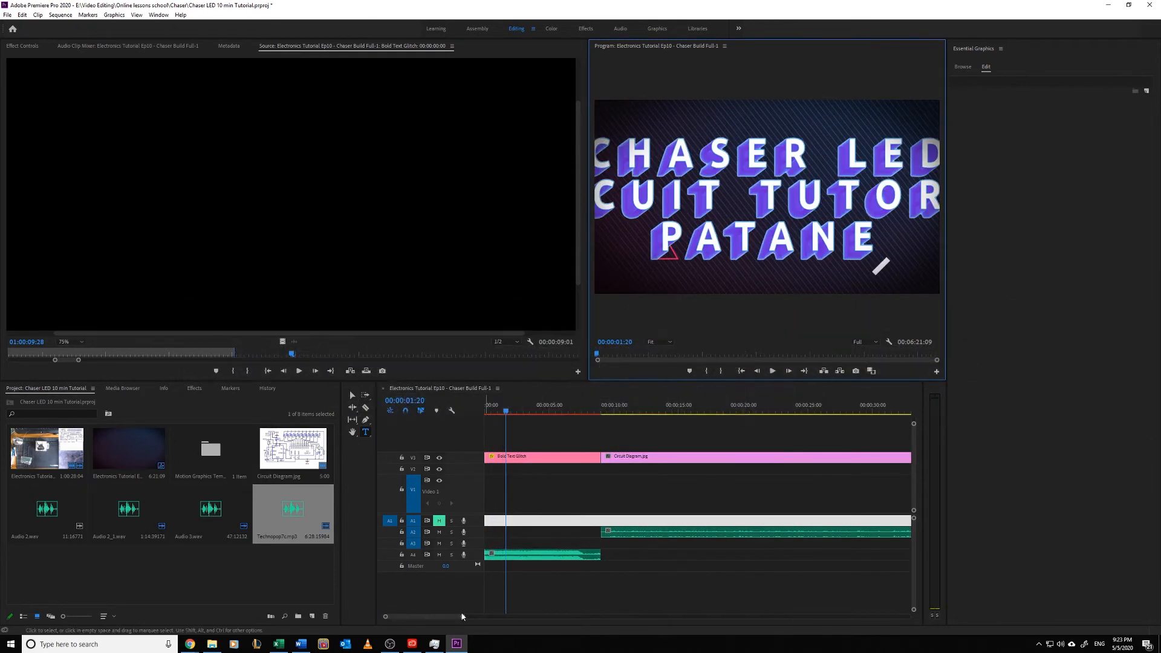
pyautogui.moveTo(461, 615); pyautogui.dragTo(574, 616)
pyautogui.press('Delete')
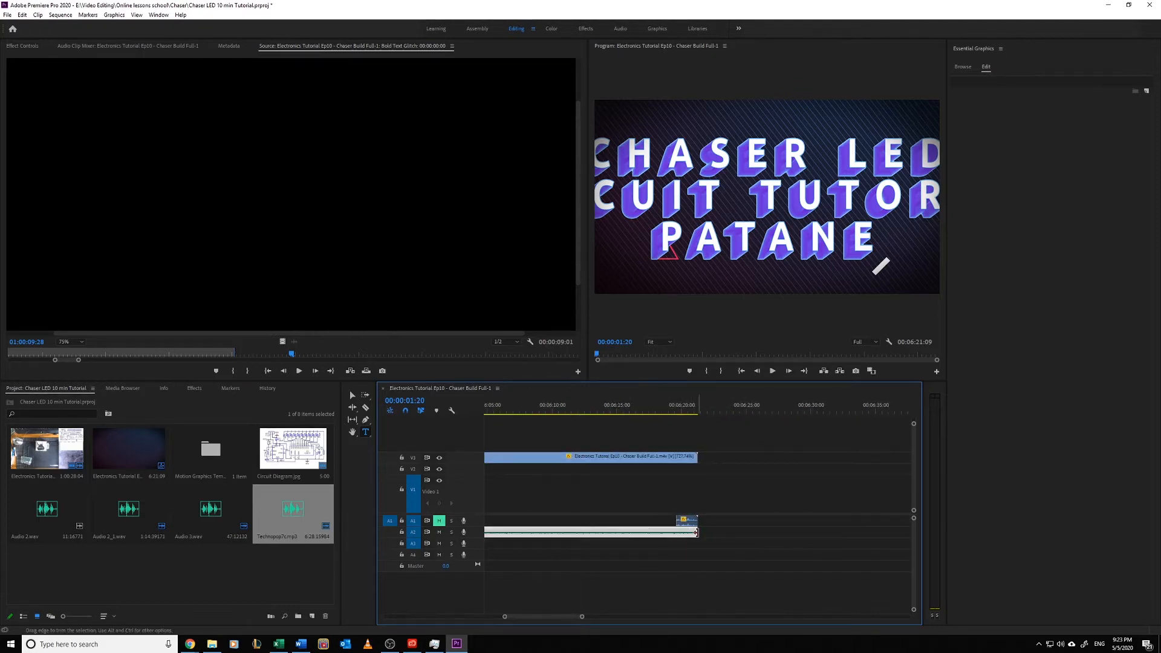
pyautogui.rightClick(695, 533)
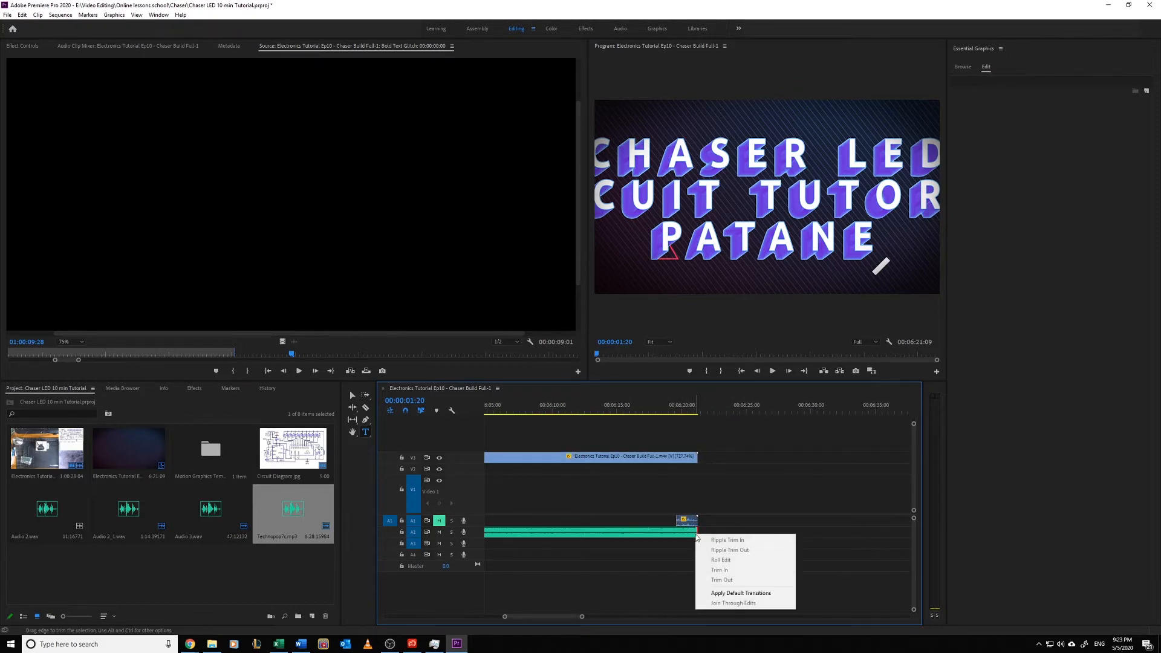
pyautogui.click(662, 556)
pyautogui.click(669, 533)
pyautogui.rightClick(677, 535)
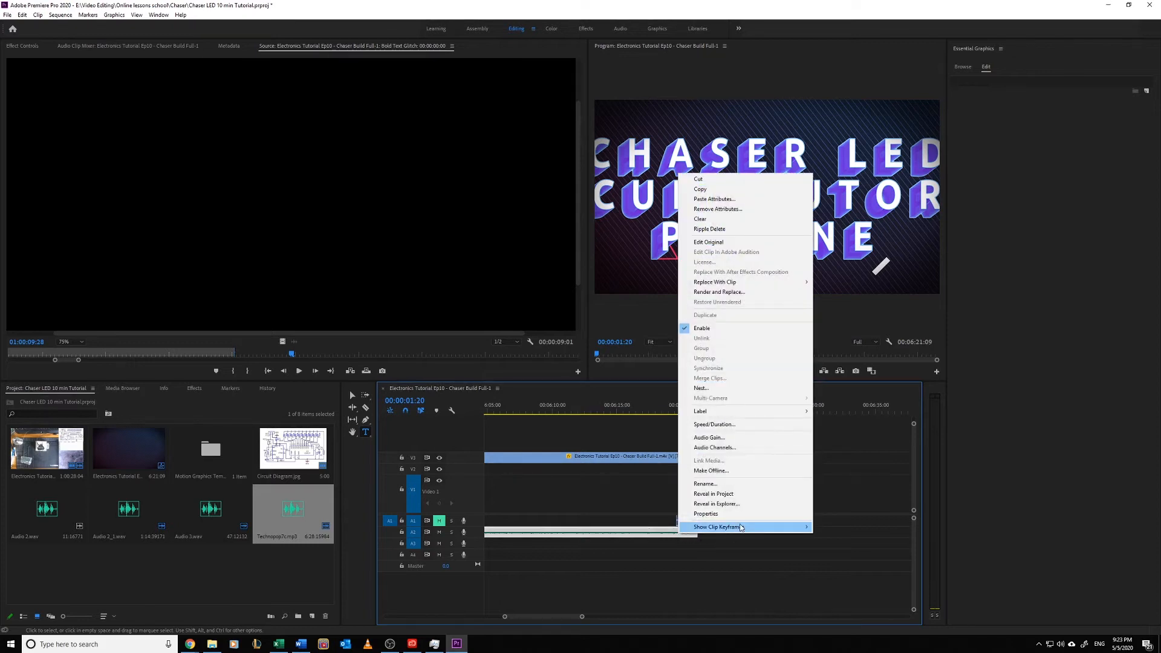
pyautogui.click(680, 569)
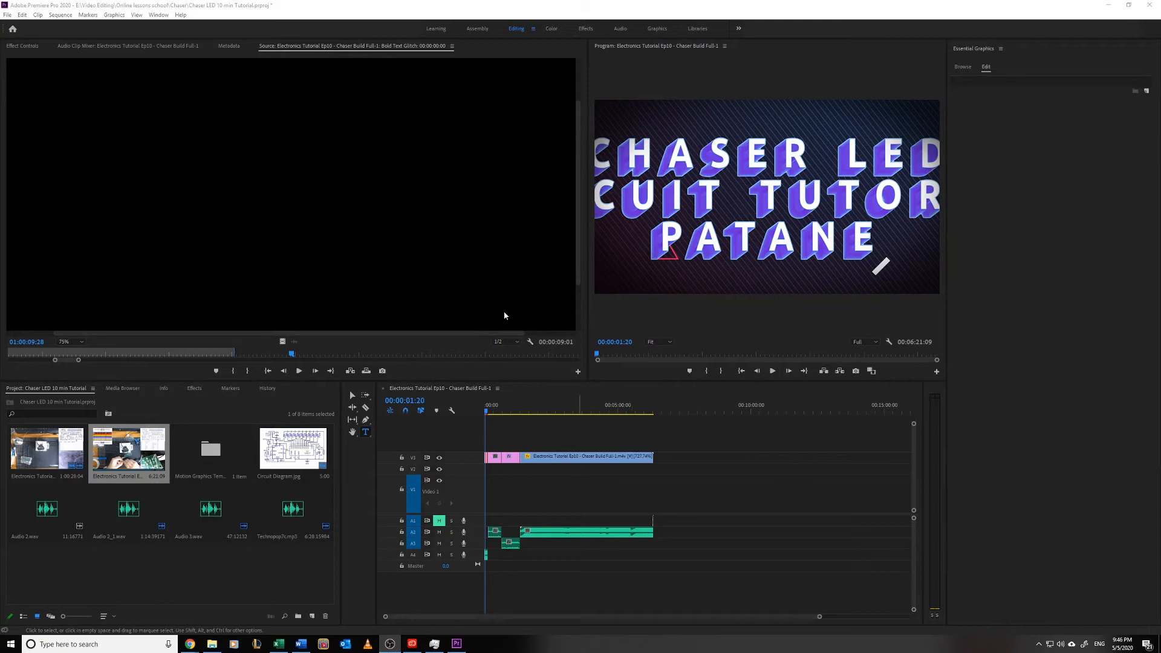
# - Open the media export settings for the finished sequence
pyautogui.click(8, 16)
pyautogui.moveTo(40, 289)
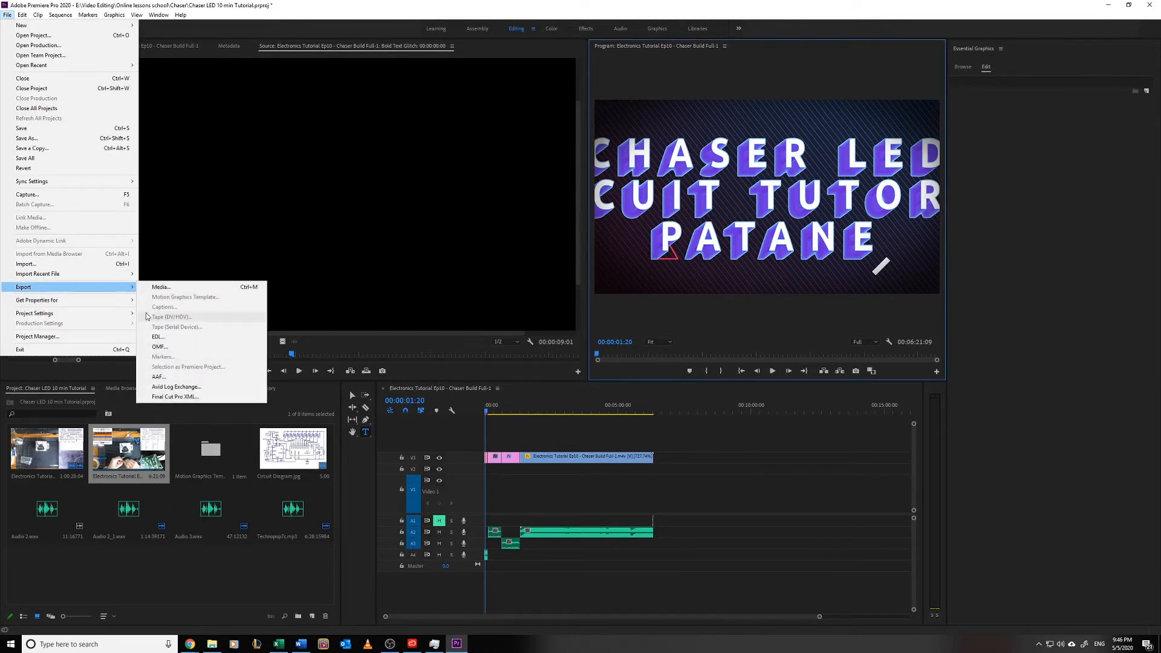
pyautogui.click(161, 287)
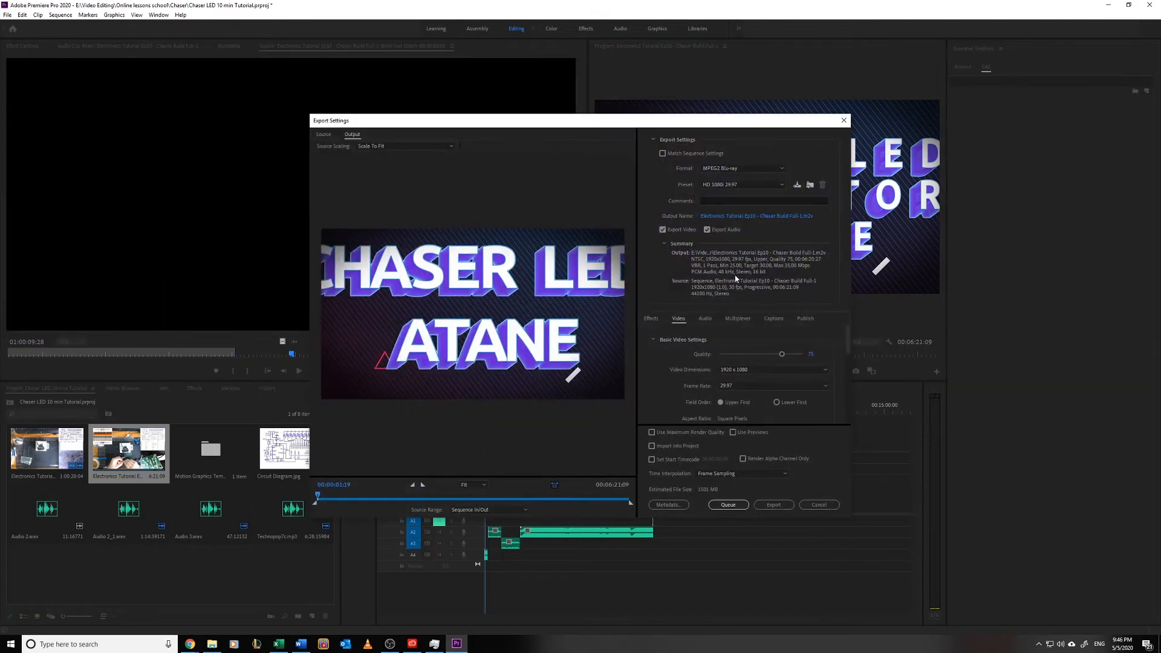
# - Set the export format to QuickTime and review its codec, quality and frame size settings
pyautogui.click(755, 168)
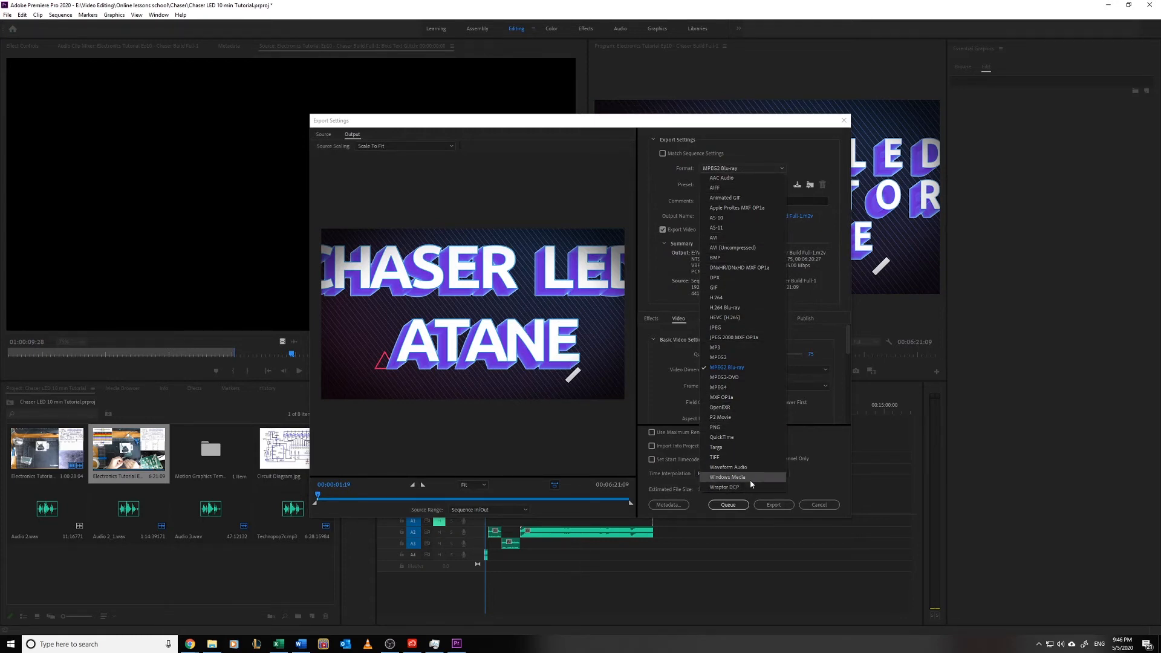
pyautogui.click(730, 437)
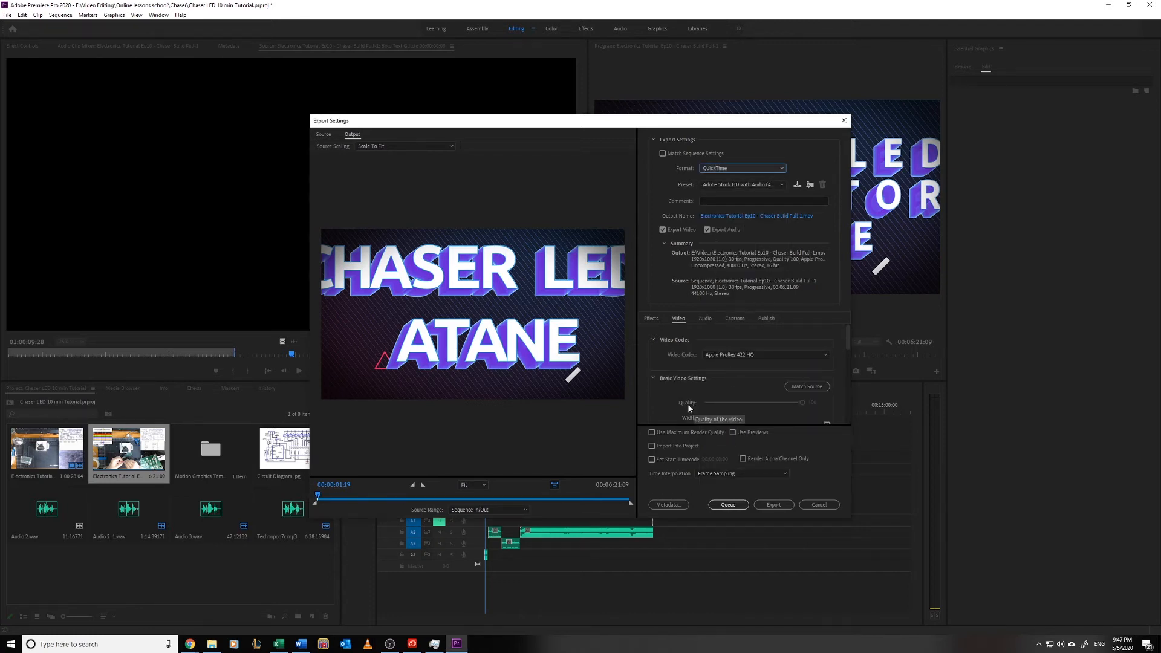
pyautogui.scroll(-2, 703, 384)
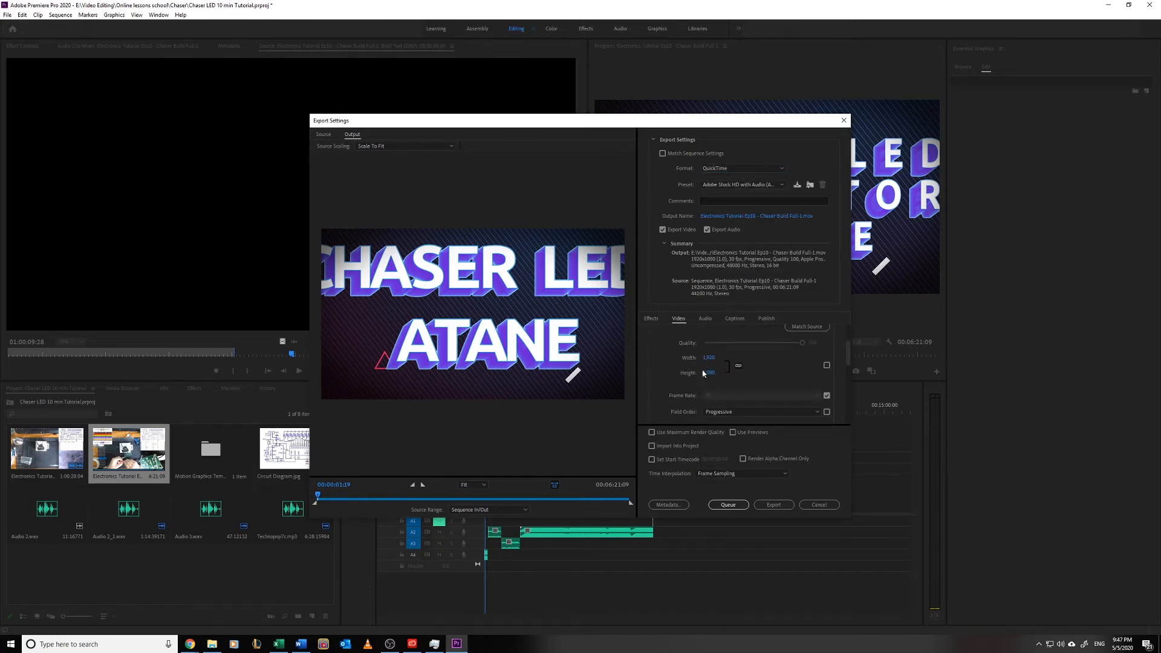
pyautogui.scroll(2, 654, 380)
pyautogui.scroll(-1, 654, 381)
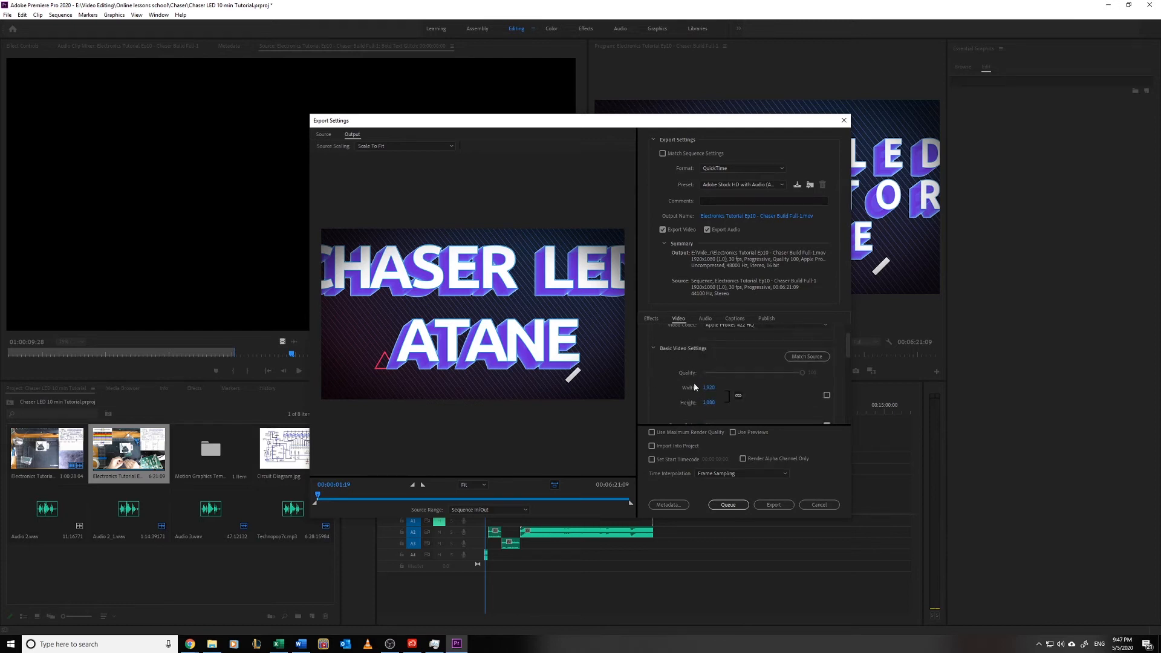
pyautogui.scroll(1, 676, 375)
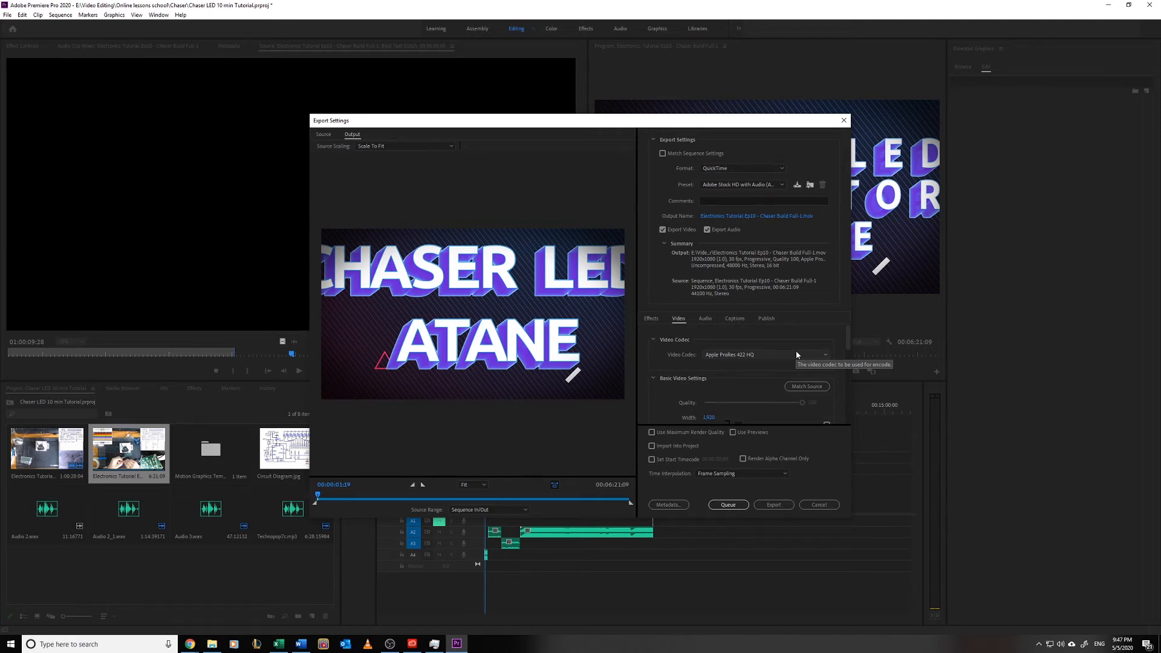
# - Set the export format to H.264 and name the output file "Chaser 10 min Tutorial v1.mp4" in the Chaser folder
pyautogui.click(744, 169)
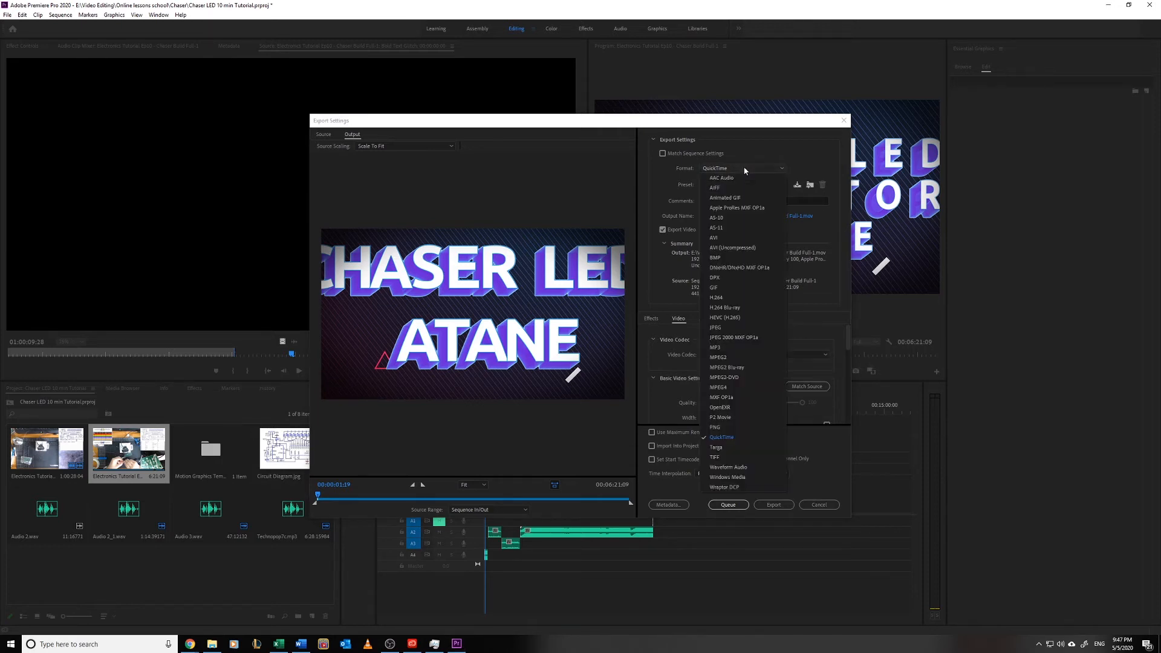
pyautogui.click(742, 298)
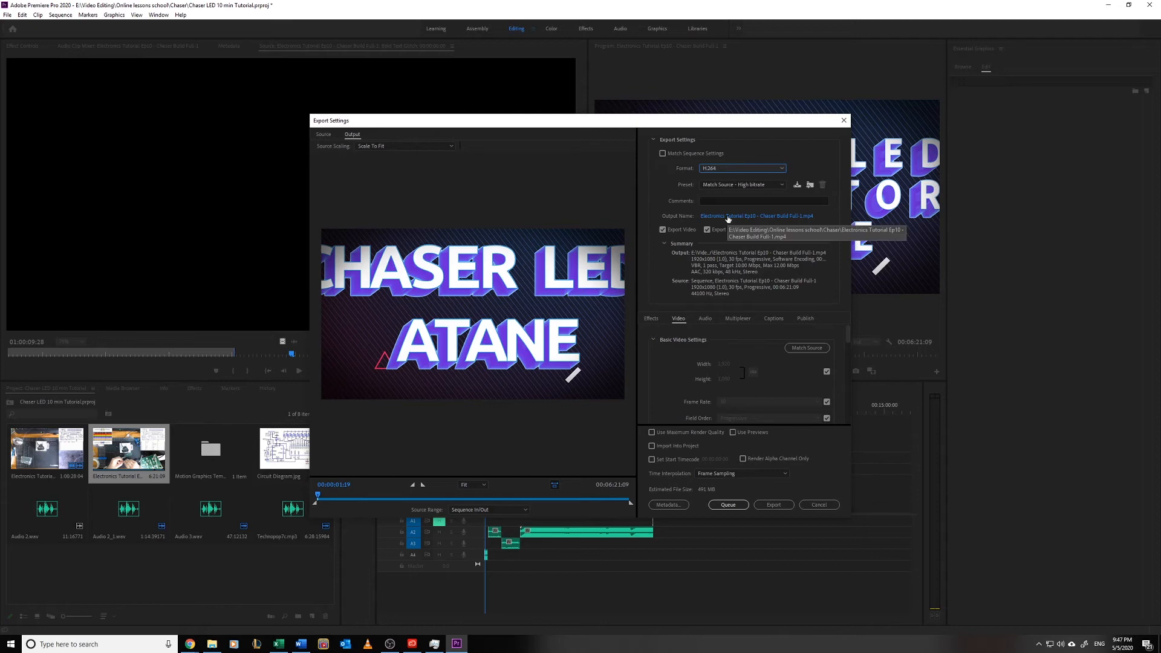
pyautogui.click(740, 218)
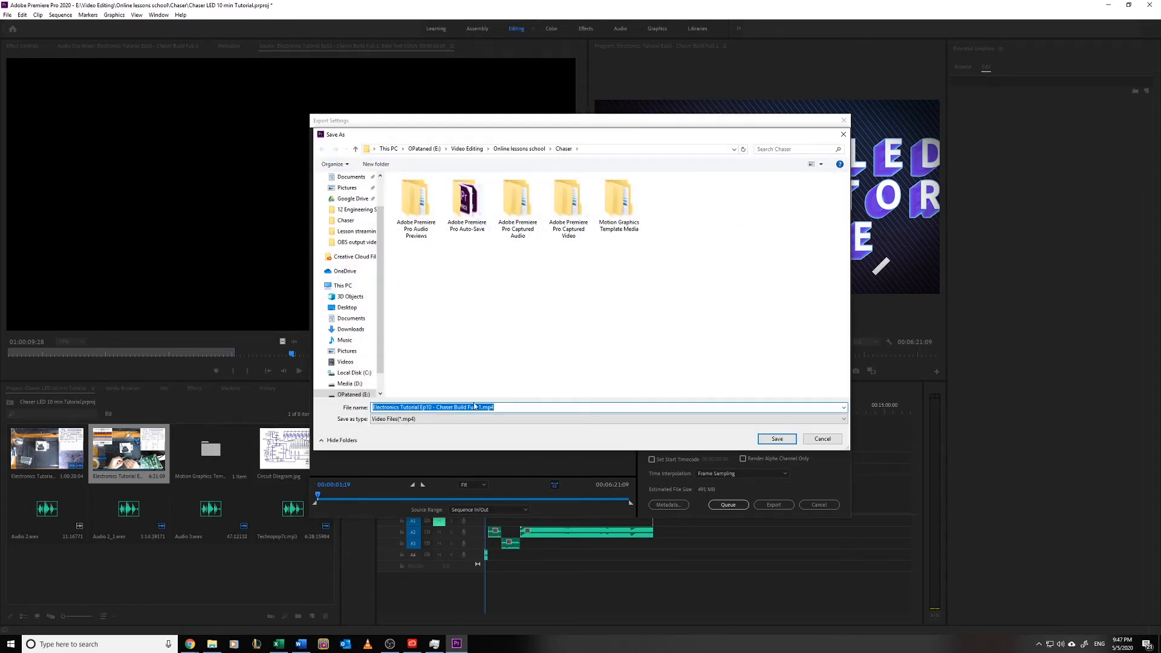
pyautogui.click(479, 407)
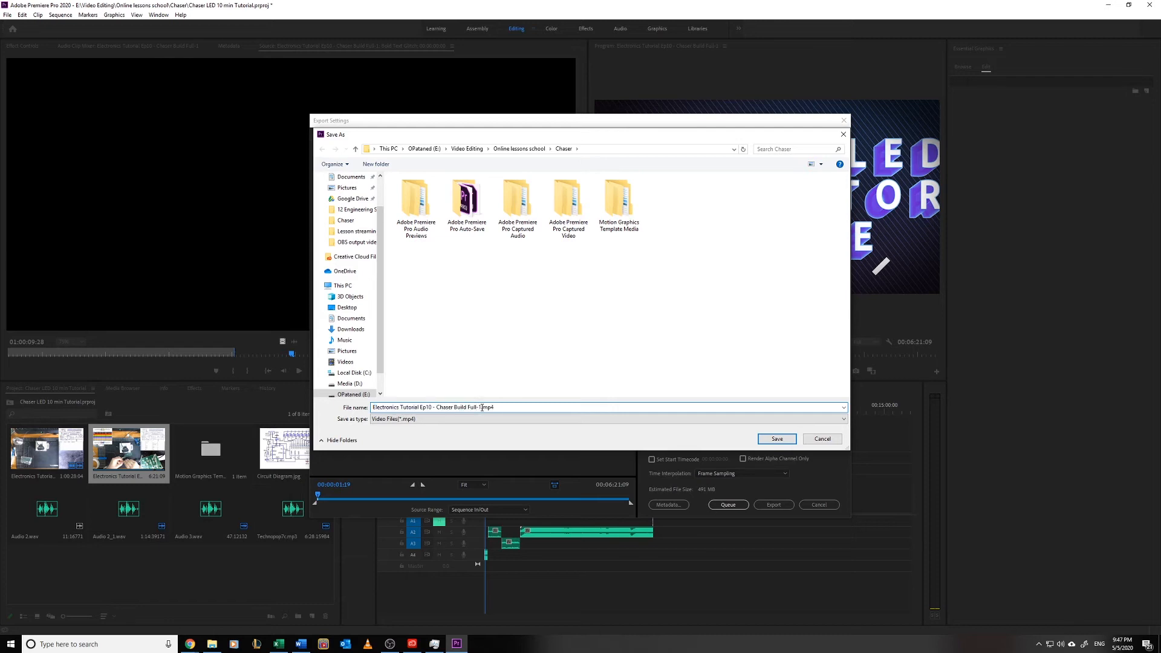
pyautogui.moveTo(479, 407); pyautogui.dragTo(331, 397)
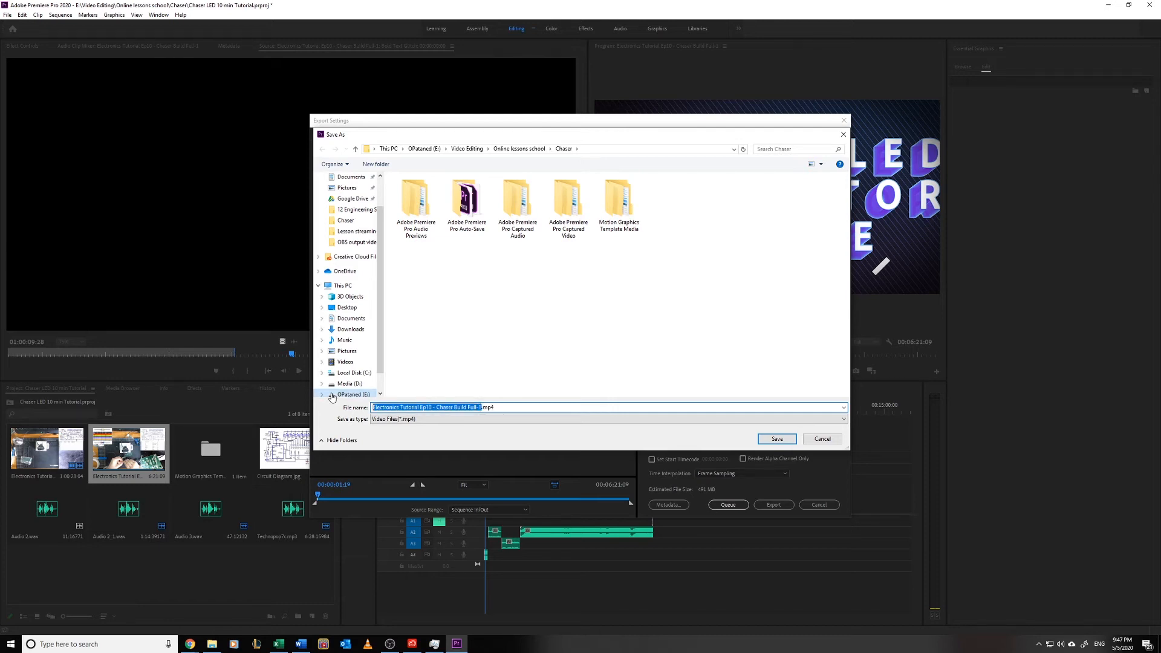
pyautogui.write('Chaser')
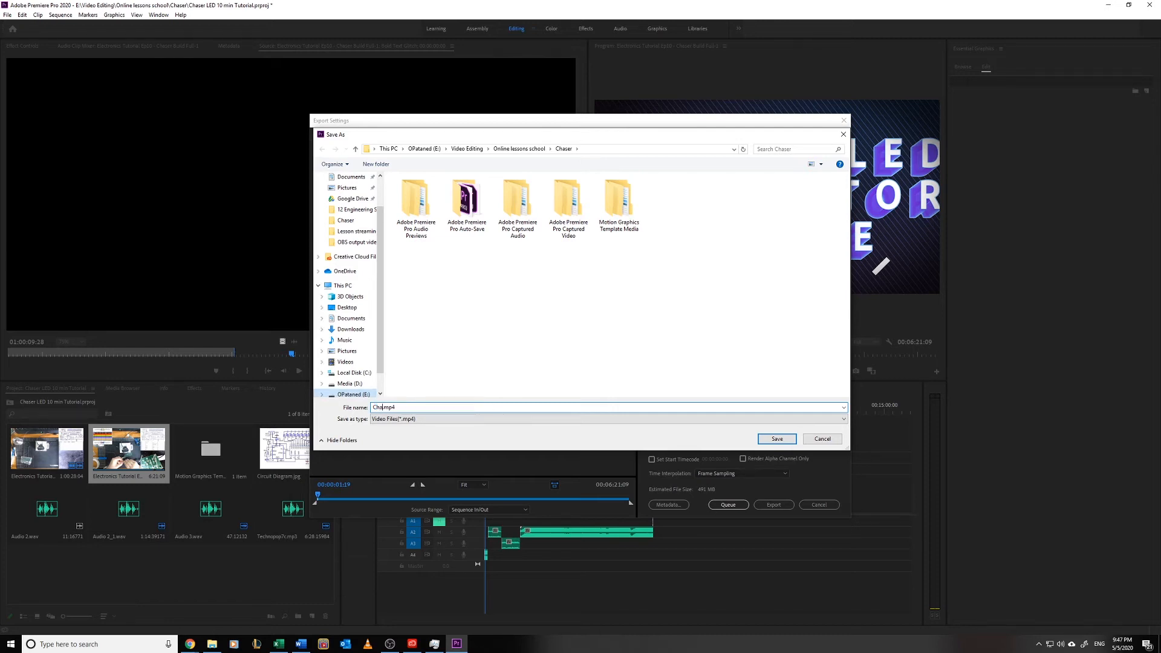
pyautogui.write(' 10 min Tutorial v1.')
pyautogui.click(779, 437)
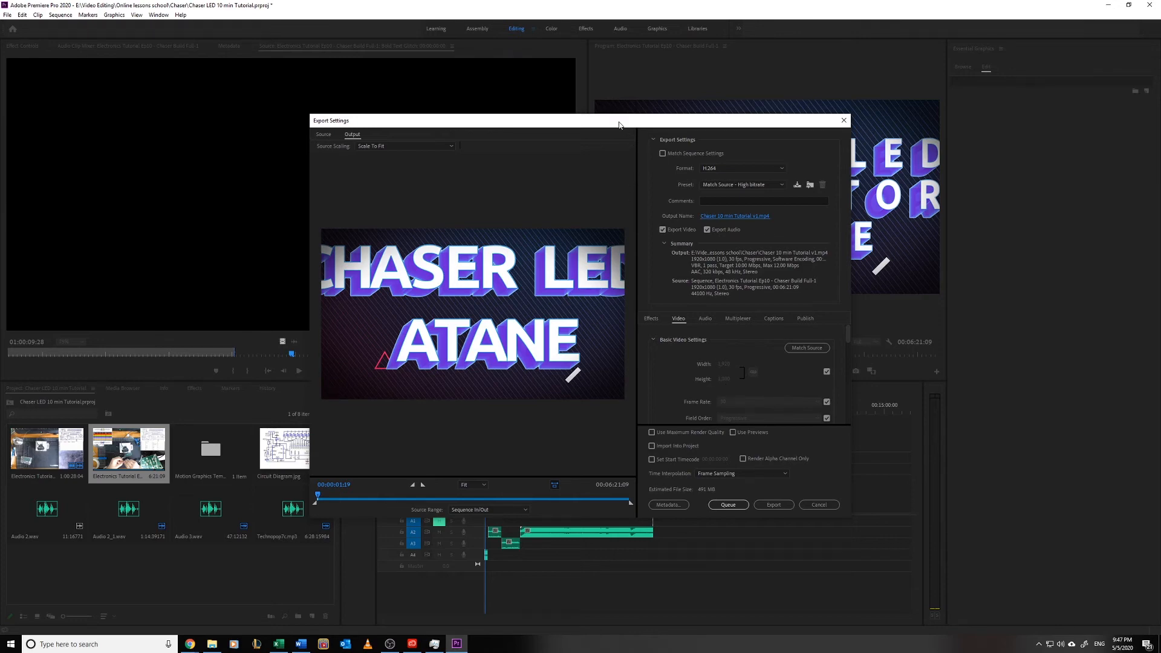
# - Move the export settings window aside and export the sequence with the Match Source - High bitrate preset
pyautogui.moveTo(625, 120); pyautogui.dragTo(424, 162)
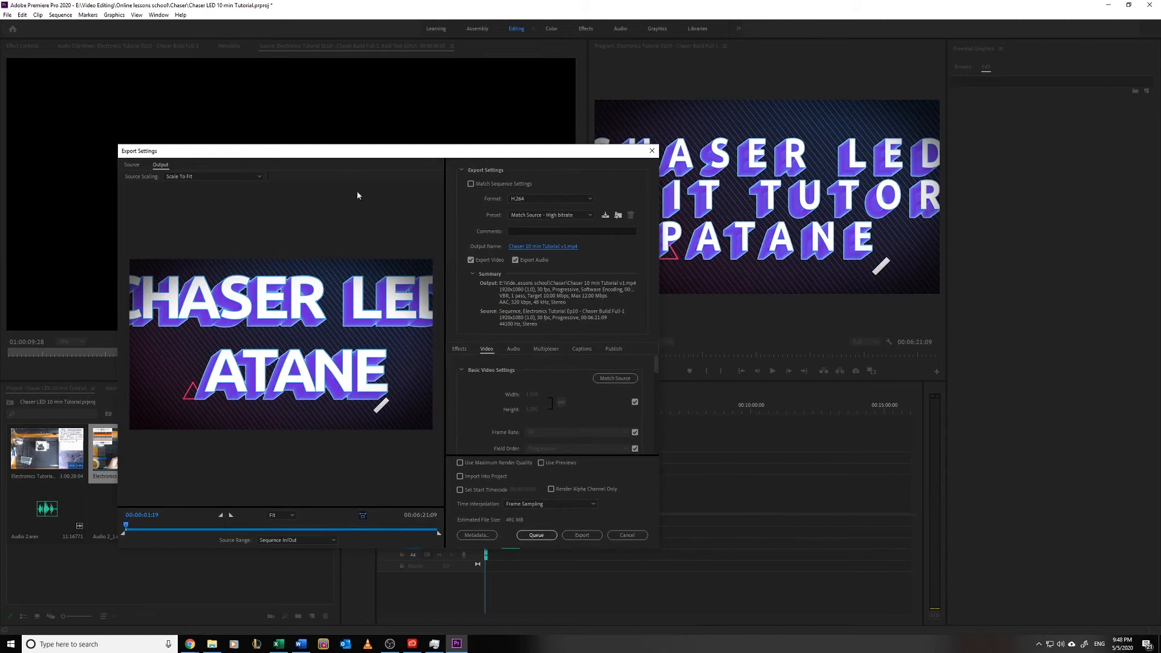
pyautogui.moveTo(379, 152); pyautogui.dragTo(345, 151)
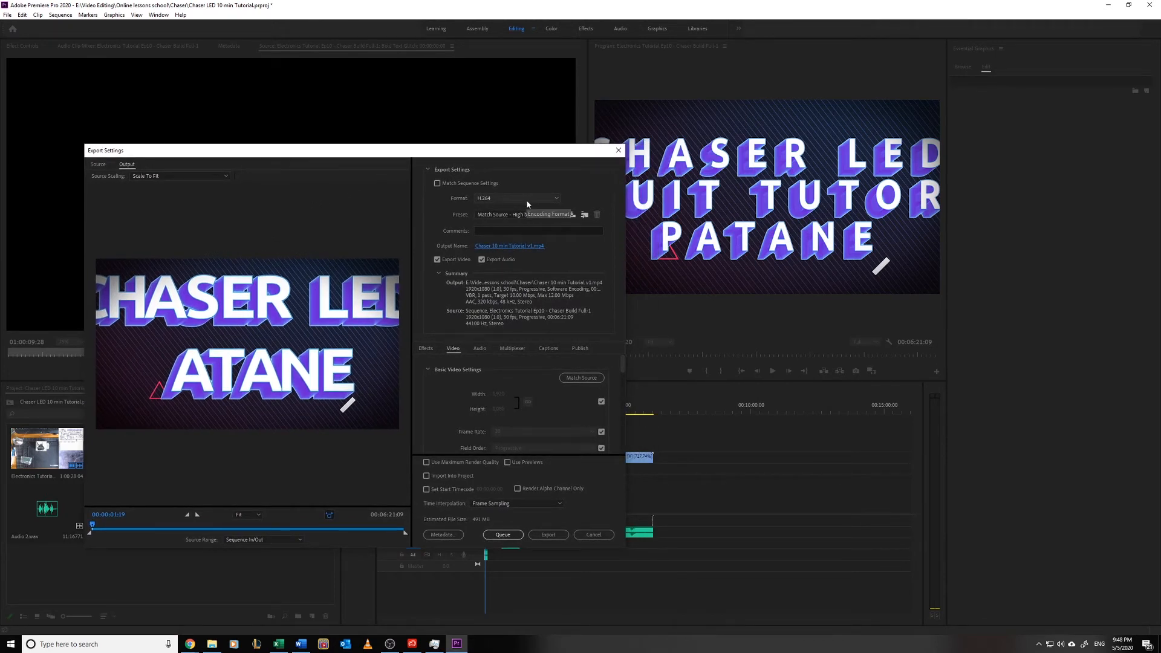
pyautogui.moveTo(510, 151); pyautogui.dragTo(708, 101)
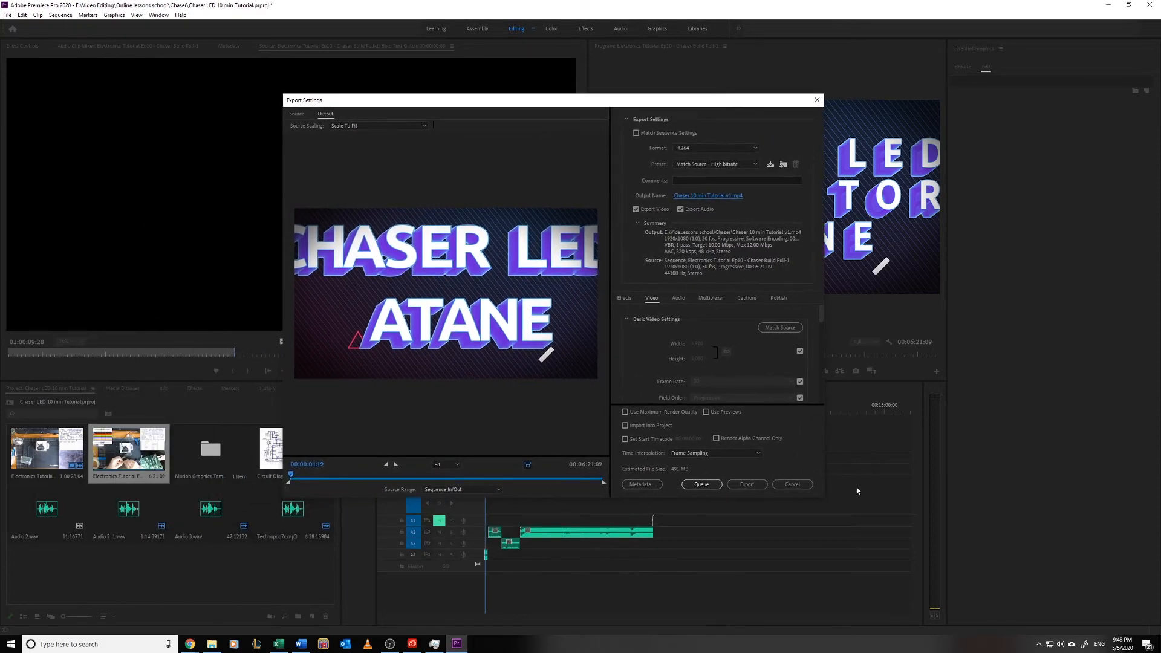
pyautogui.click(739, 487)
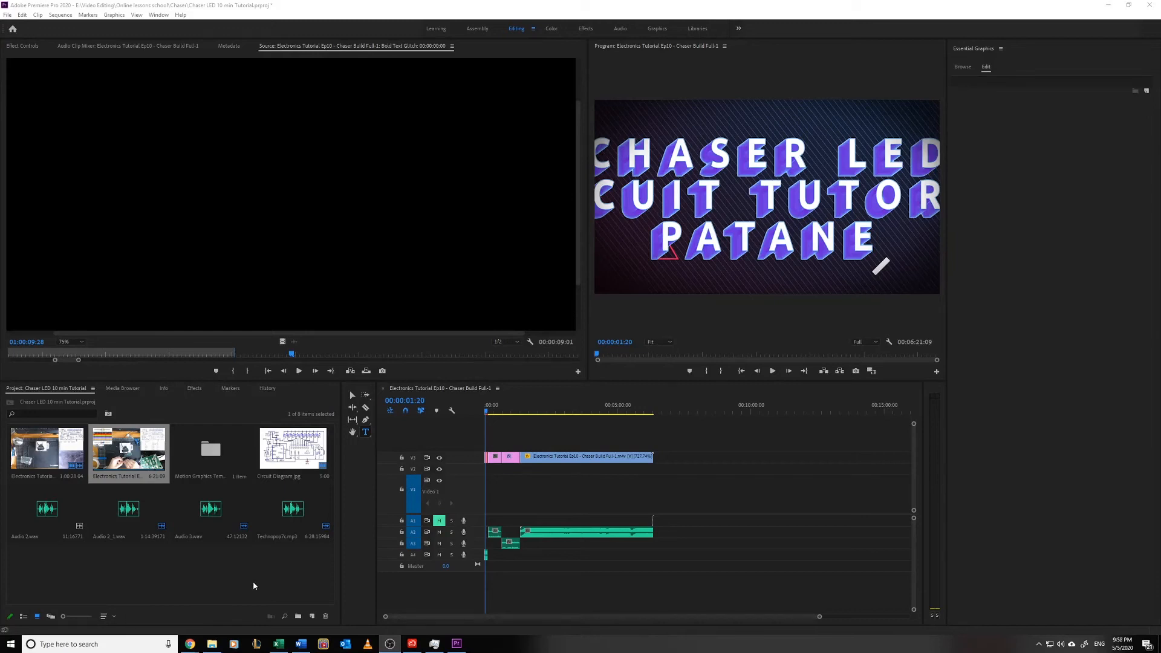
# - Open the exported "Chaser 10 min Tutorial v1.mp4" from the Chaser folder in VLC, skim through the build to the ending, and minimize the player
pyautogui.click(212, 643)
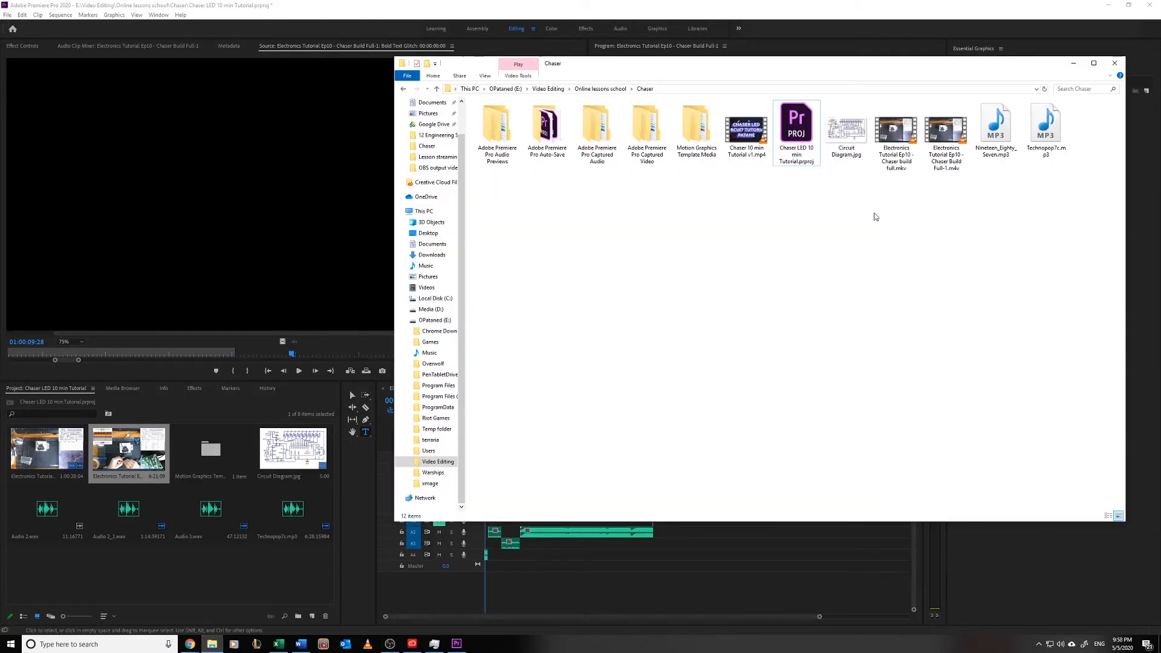
pyautogui.click(759, 133)
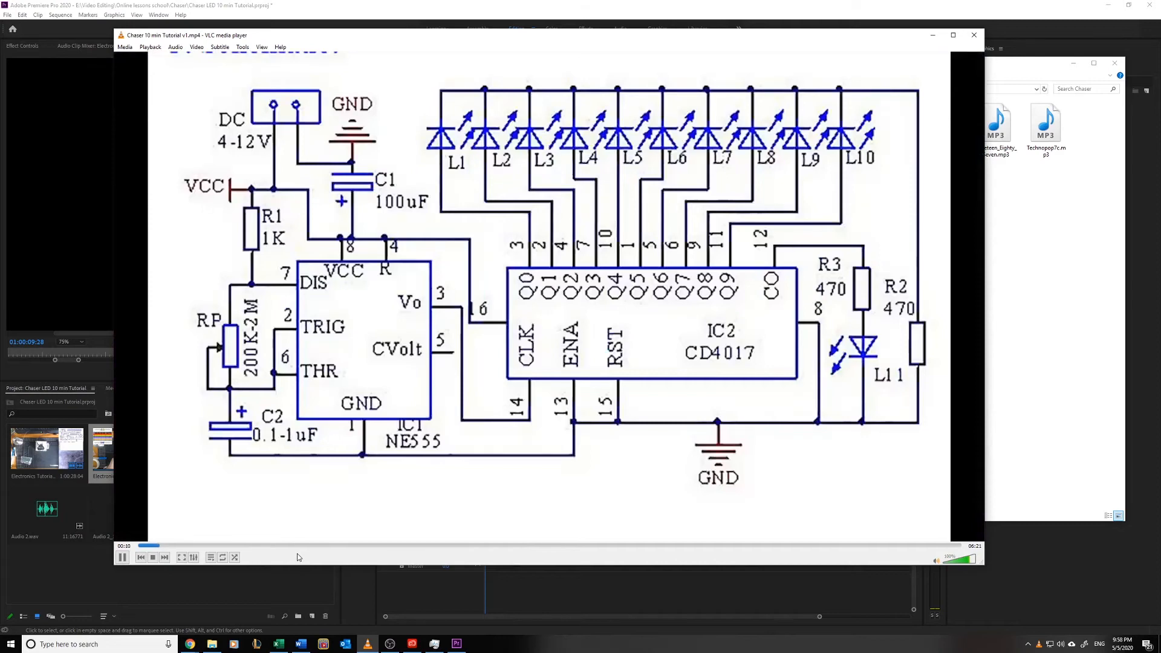
pyautogui.click(356, 545)
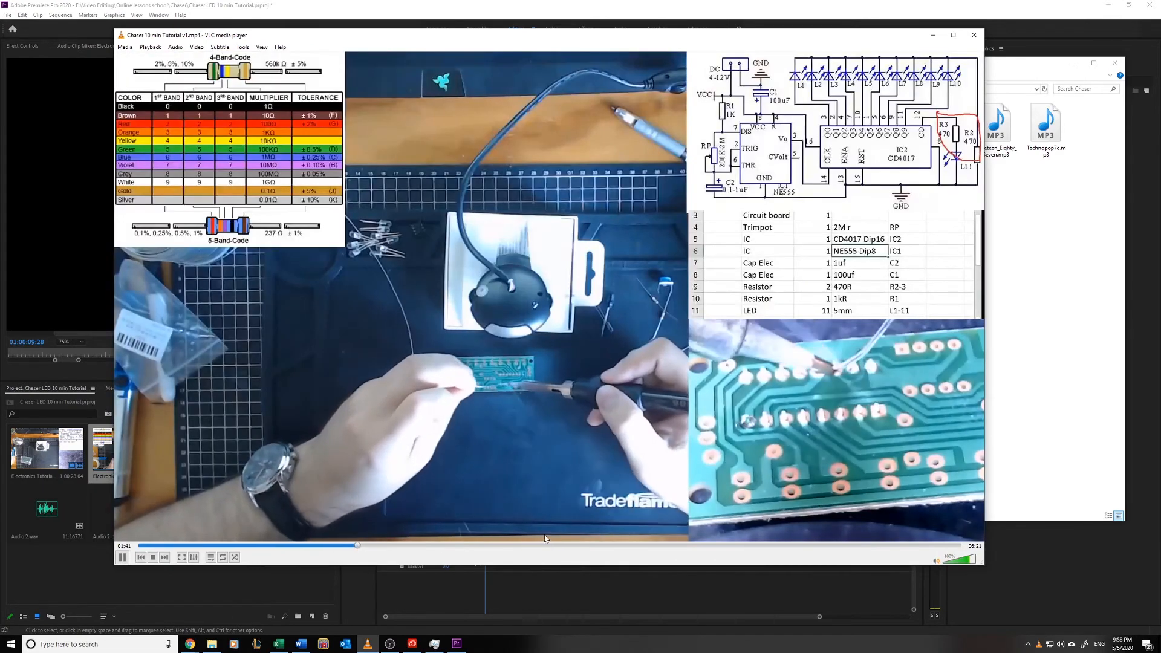
pyautogui.click(547, 544)
pyautogui.moveTo(548, 547); pyautogui.dragTo(869, 551)
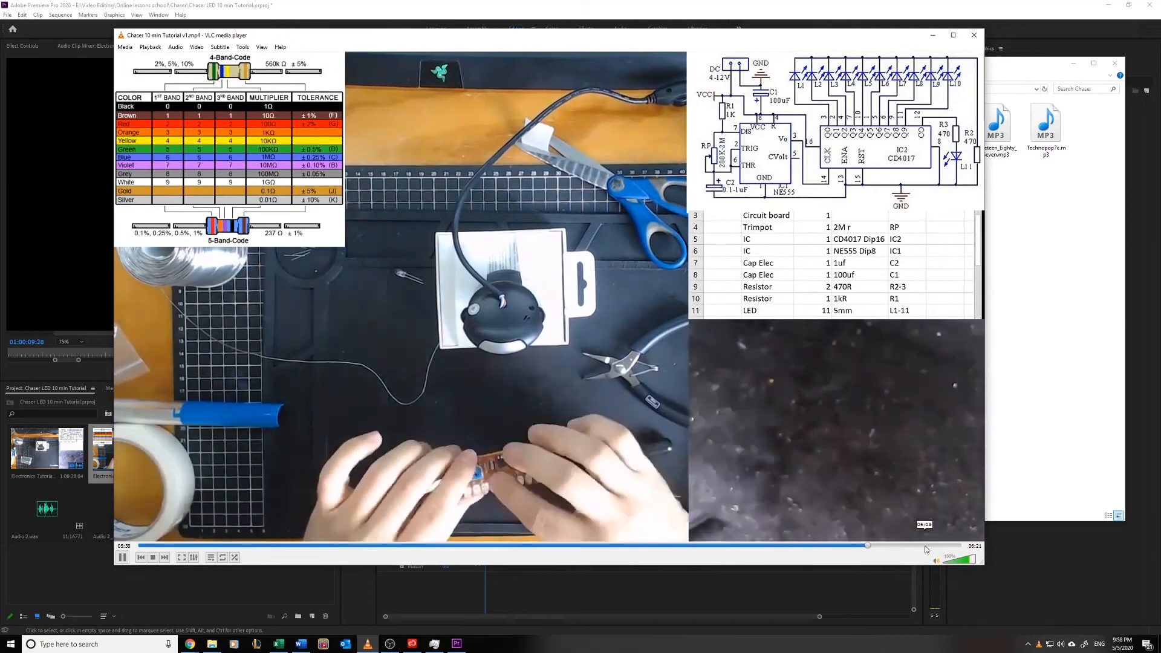
pyautogui.click(923, 547)
pyautogui.click(950, 547)
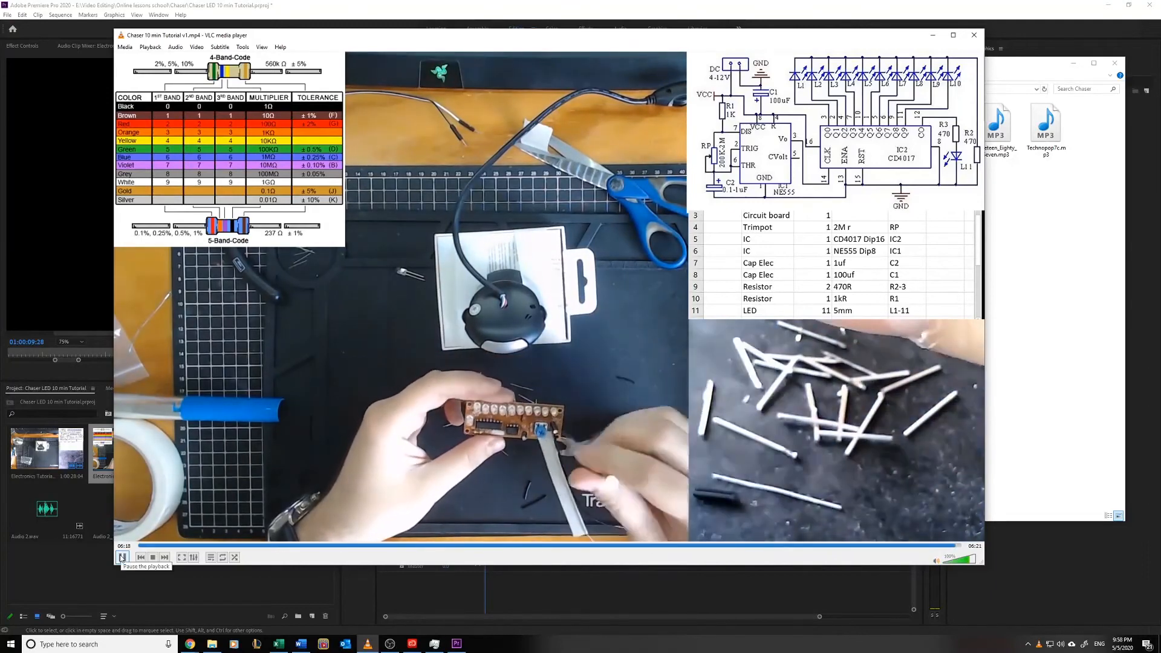
pyautogui.click(121, 557)
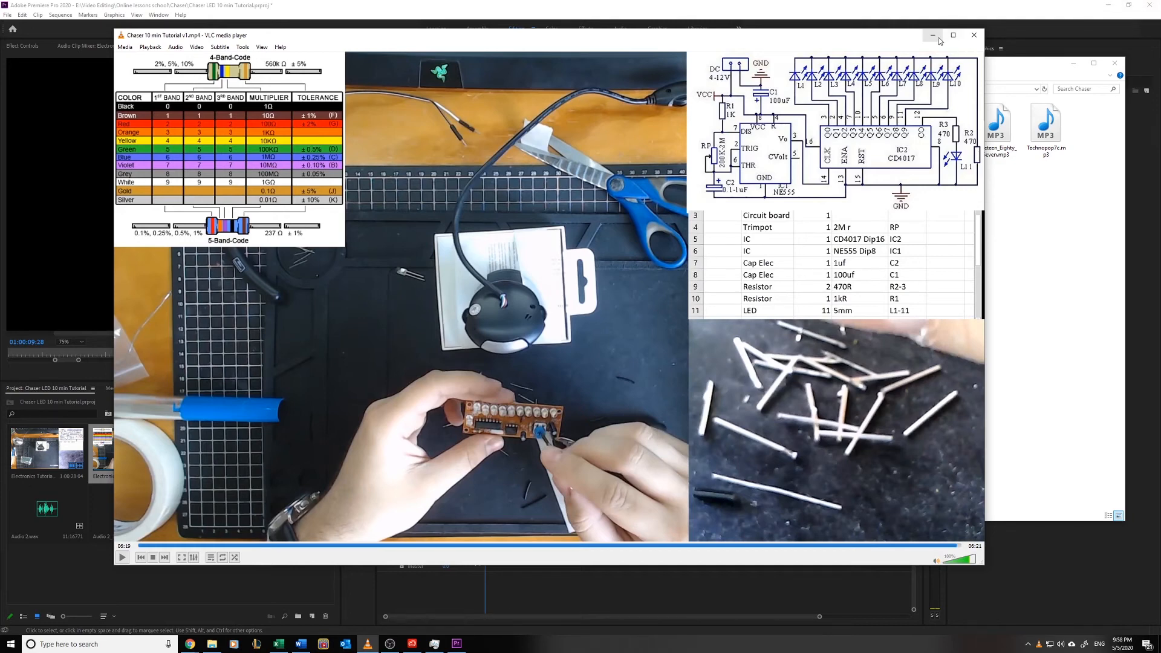
pyautogui.click(932, 40)
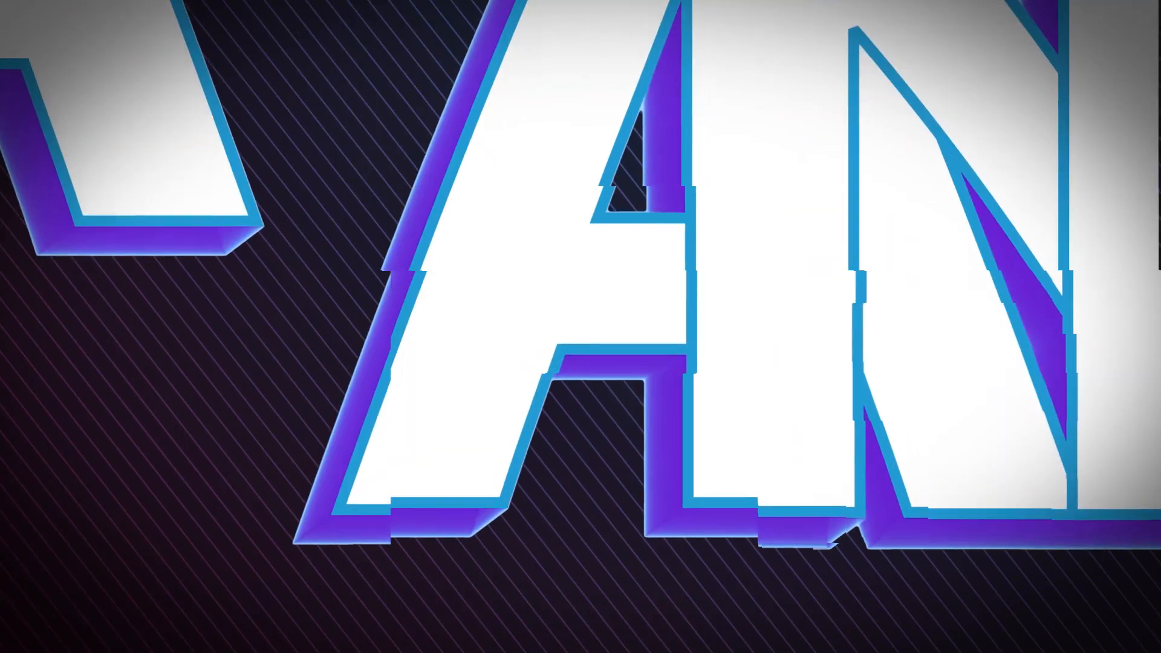